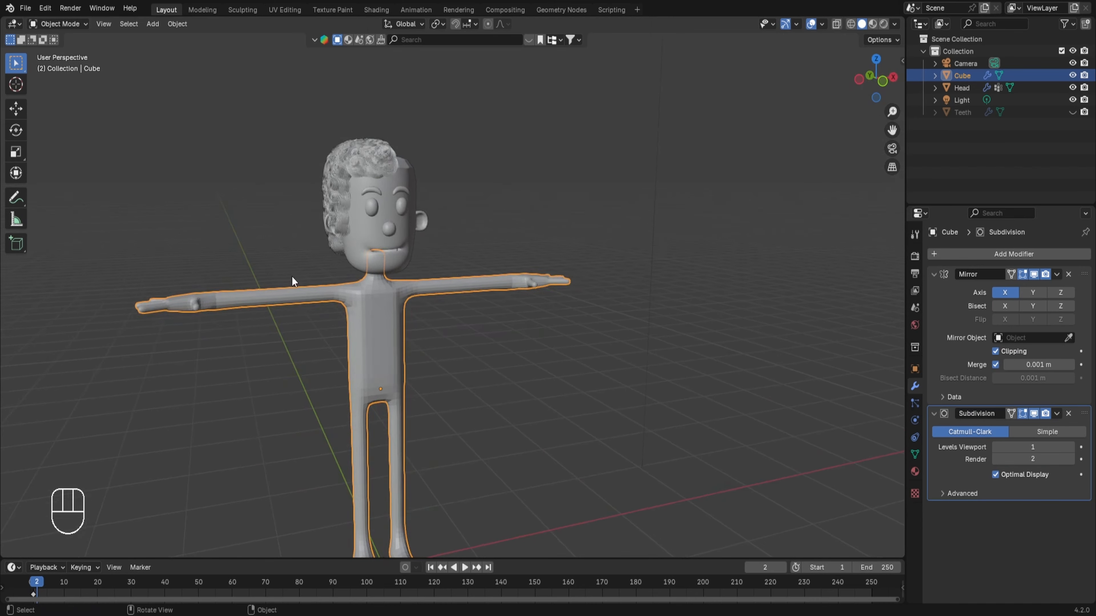
- Try applying the Mirror modifier on the head object
left_click(400, 177)
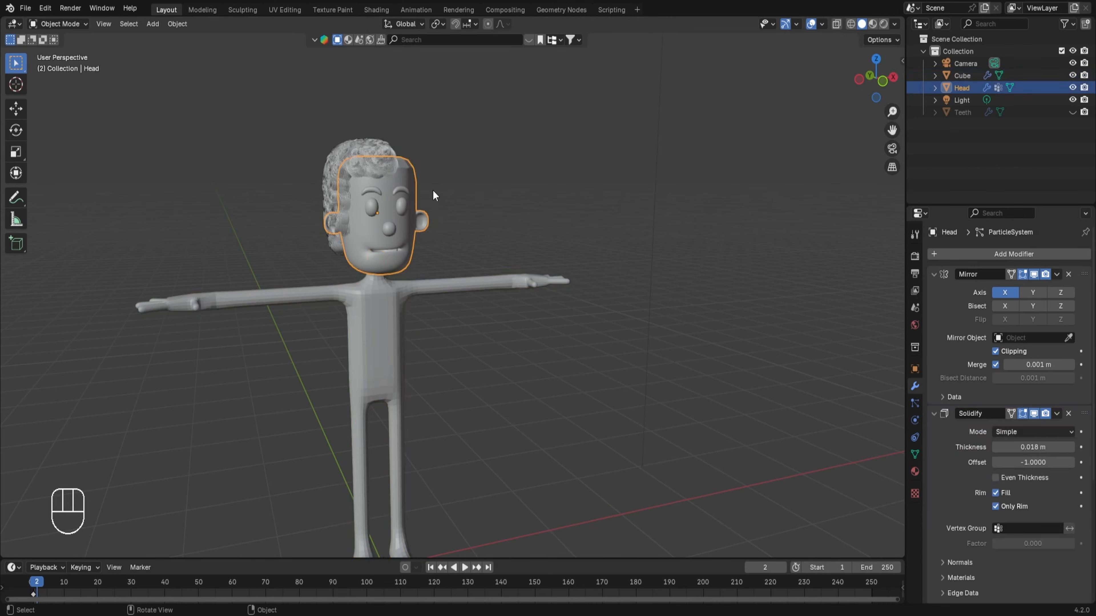
middle_click_drag(433, 192, 409, 203)
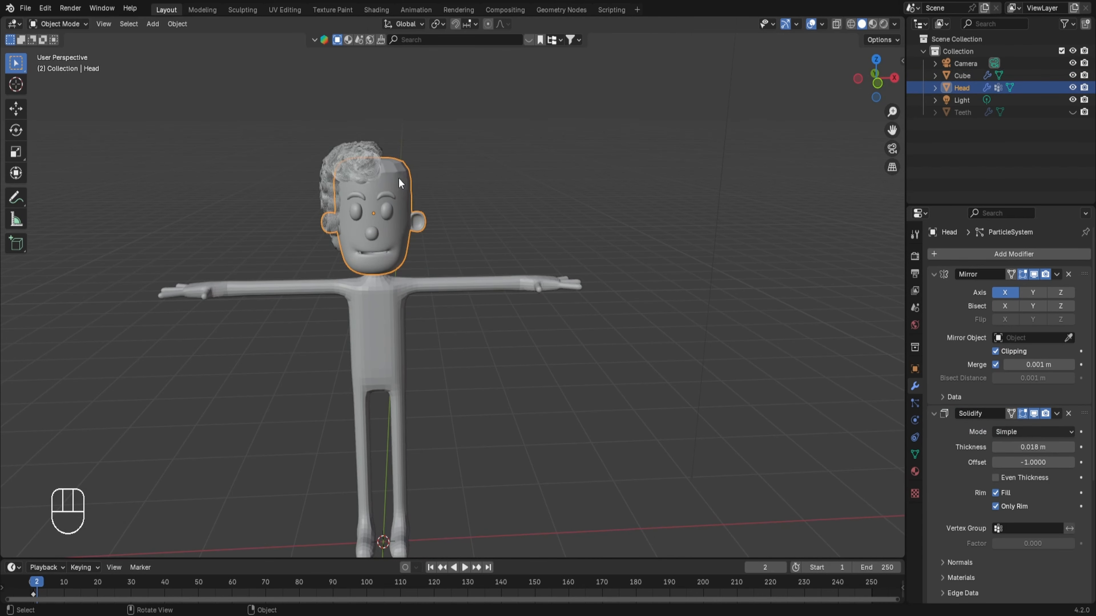
left_click(1056, 275)
left_click(1049, 287)
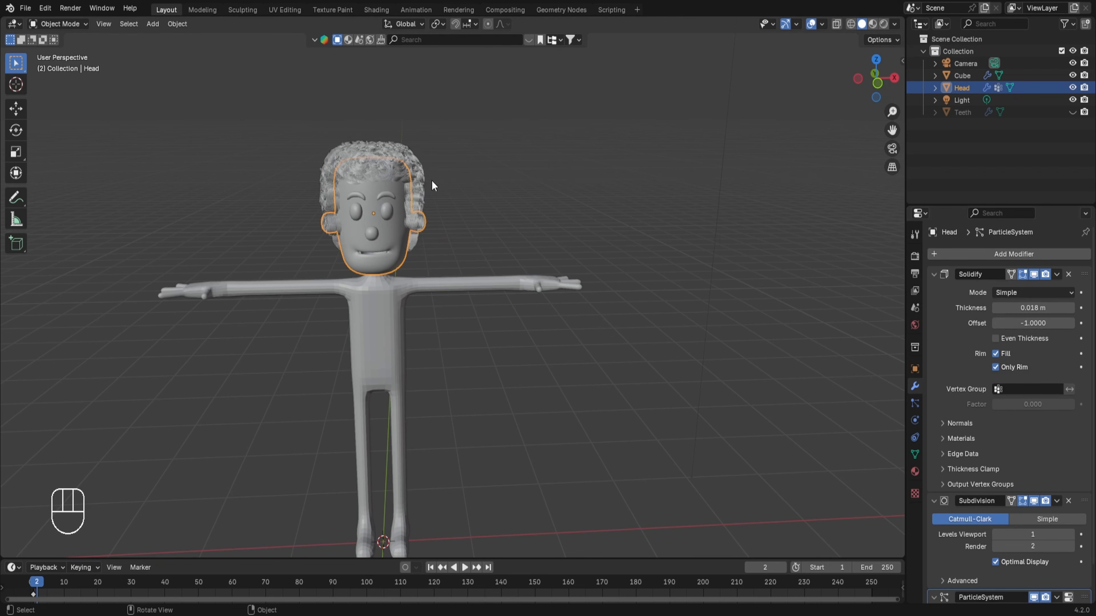
key("ctrl+z")
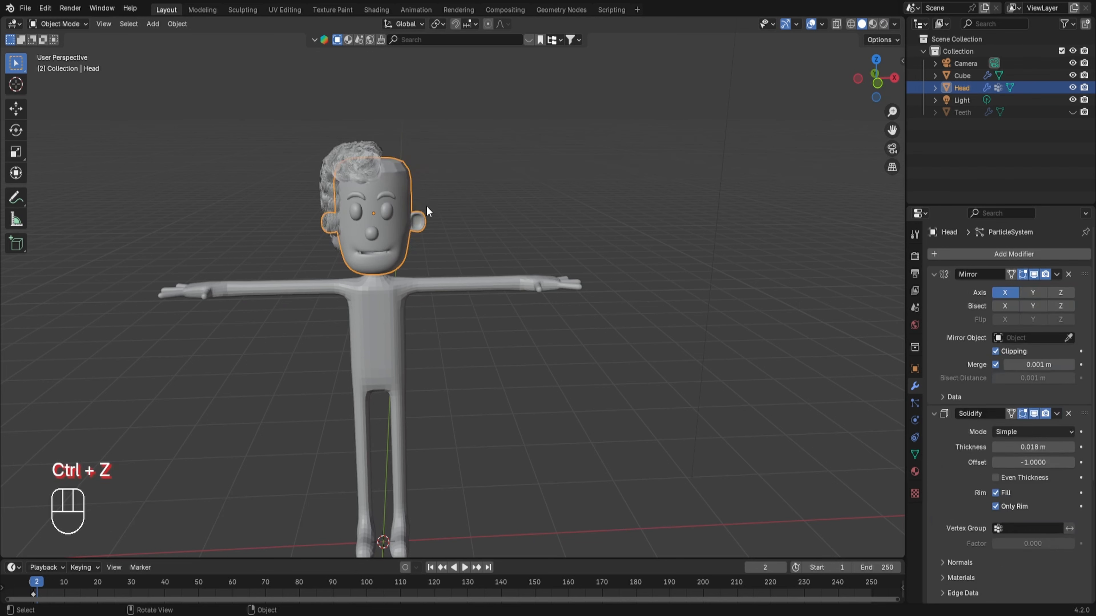
- Display the character in material preview shading and assign the existing SKin material to the body
scroll(369, 172, "down", 1)
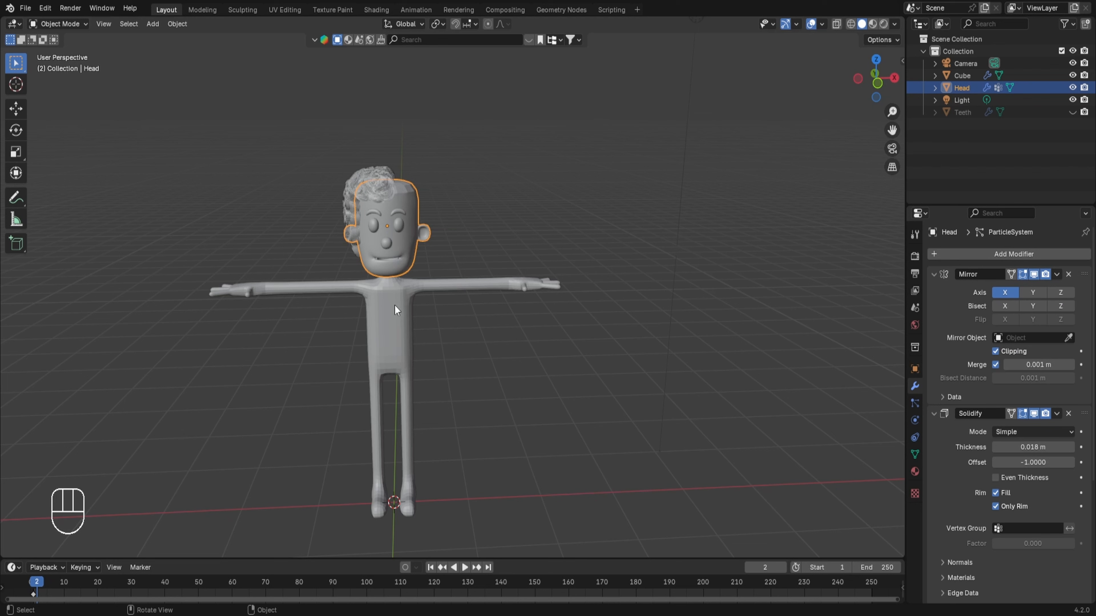
left_click(872, 25)
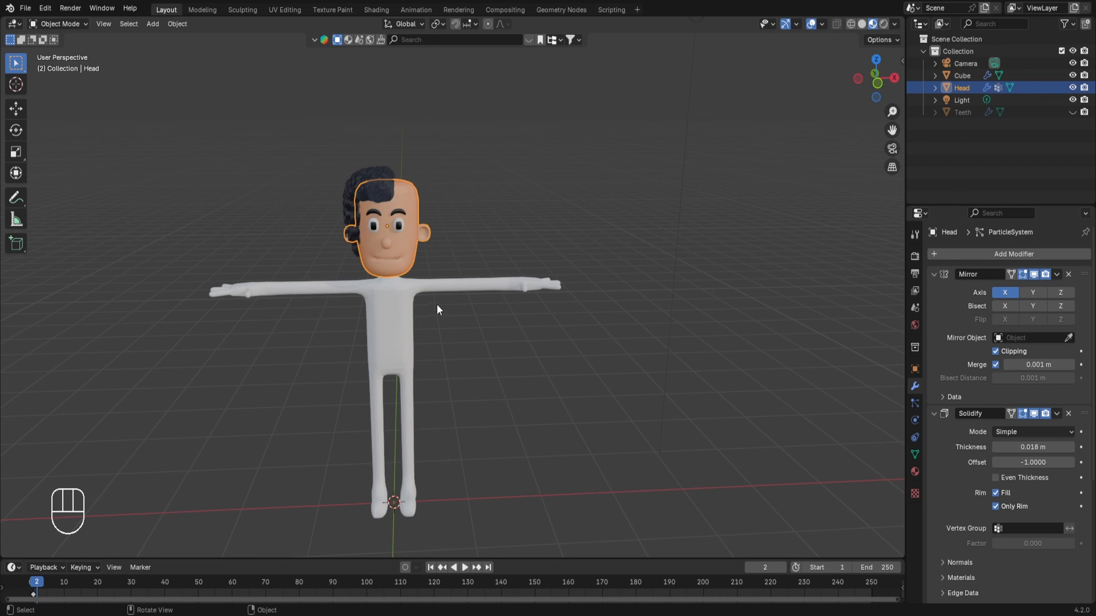
left_click(392, 311)
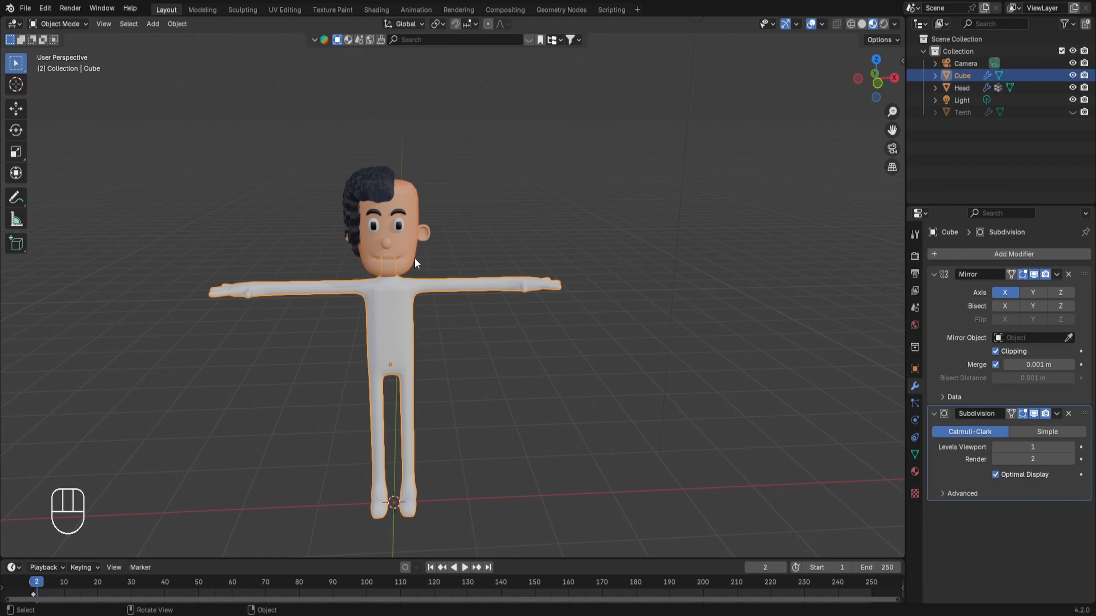
left_click(915, 471)
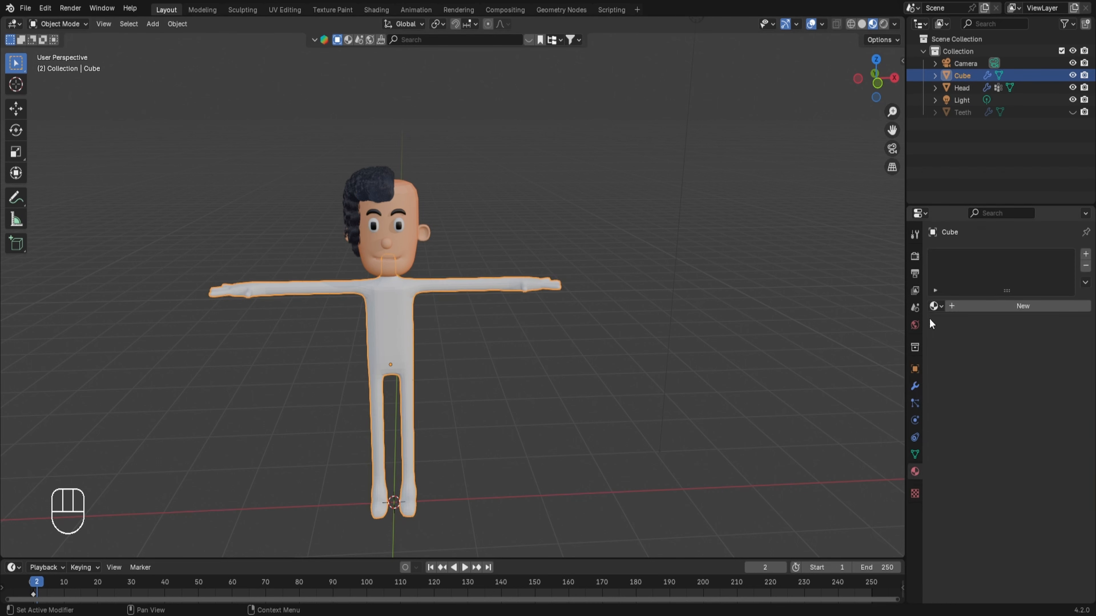
left_click(934, 306)
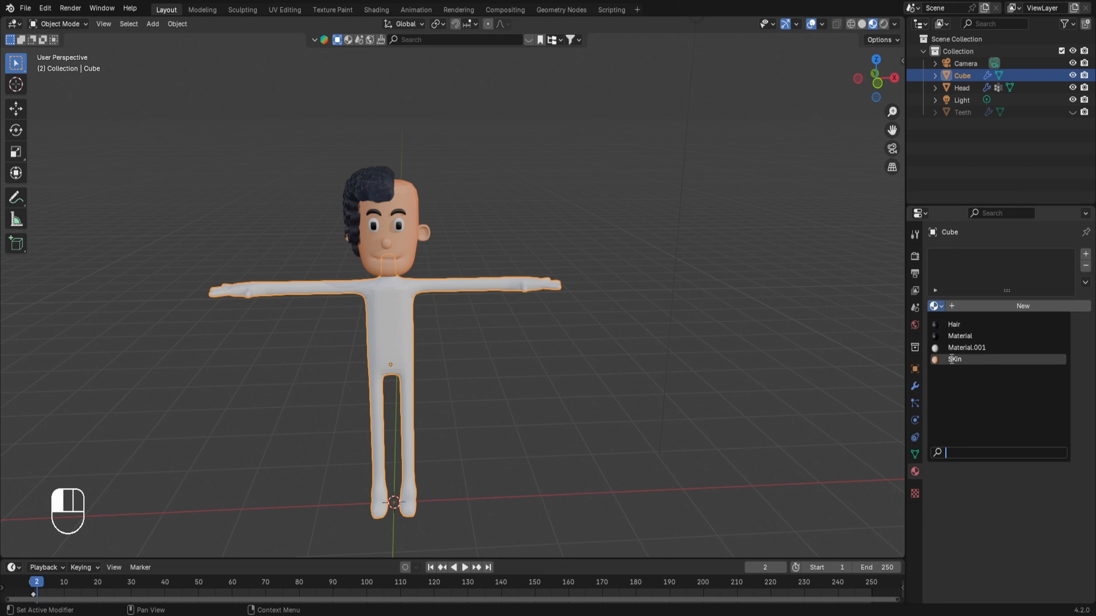
left_click(962, 360)
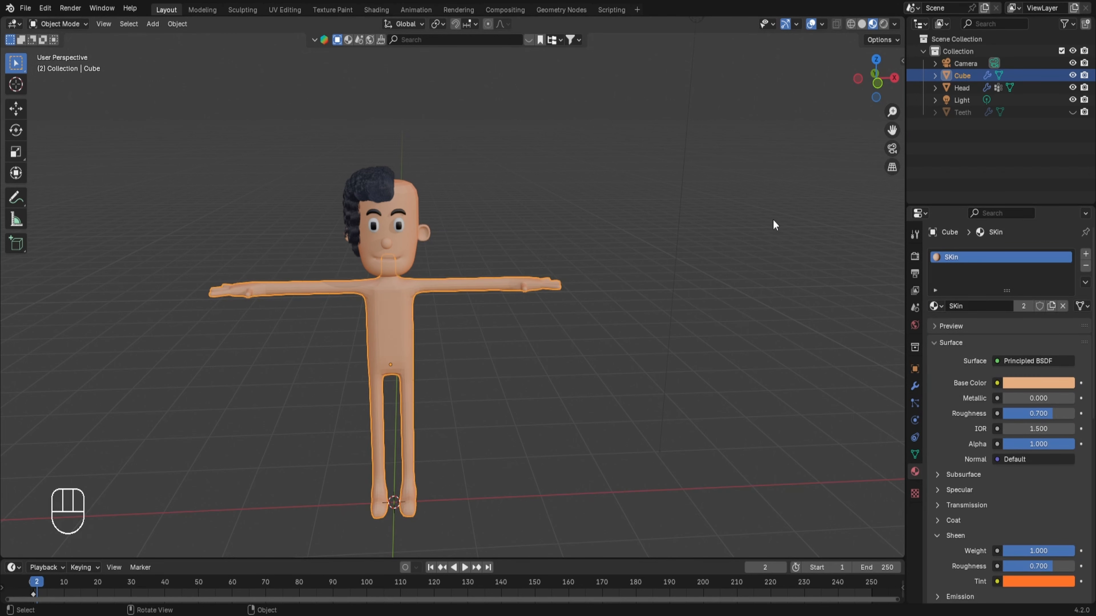
- Edit the body mesh in solid shading, front view and X-ray, and add a centred loop cut around the waist just above the hips
left_click(863, 23)
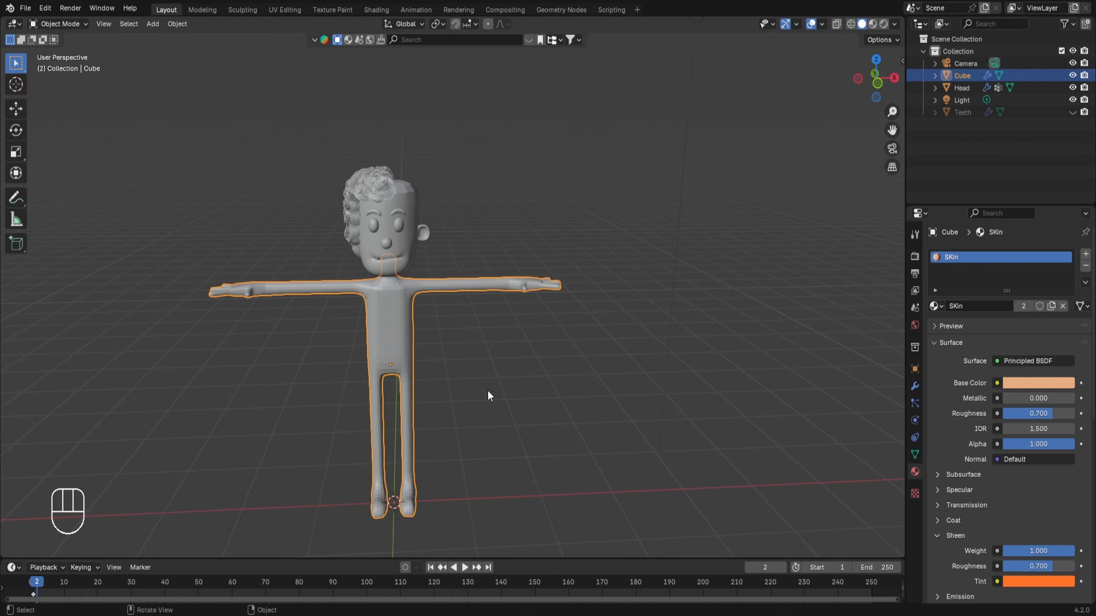
key("KP_1")
key("Tab")
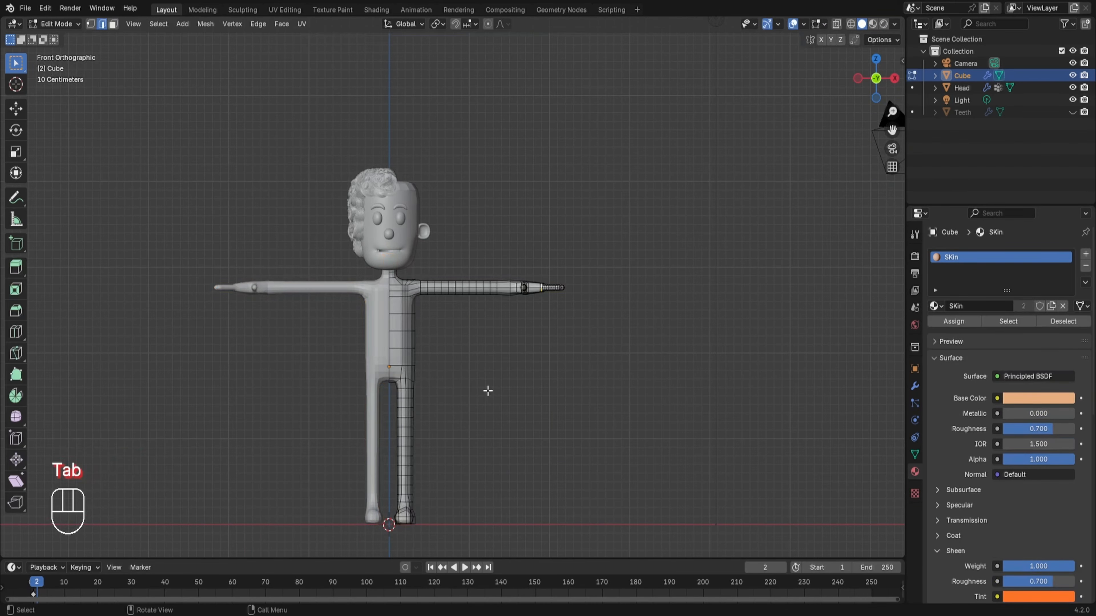
key("1")
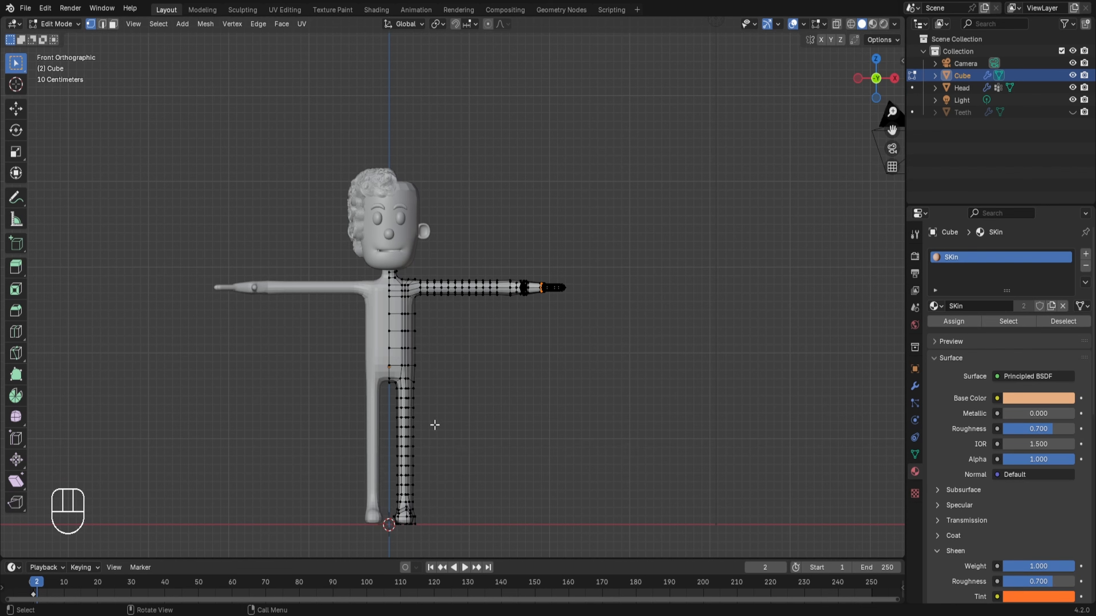
scroll(514, 502, "up", 2)
middle_click_drag(513, 501, 585, 392, "shift")
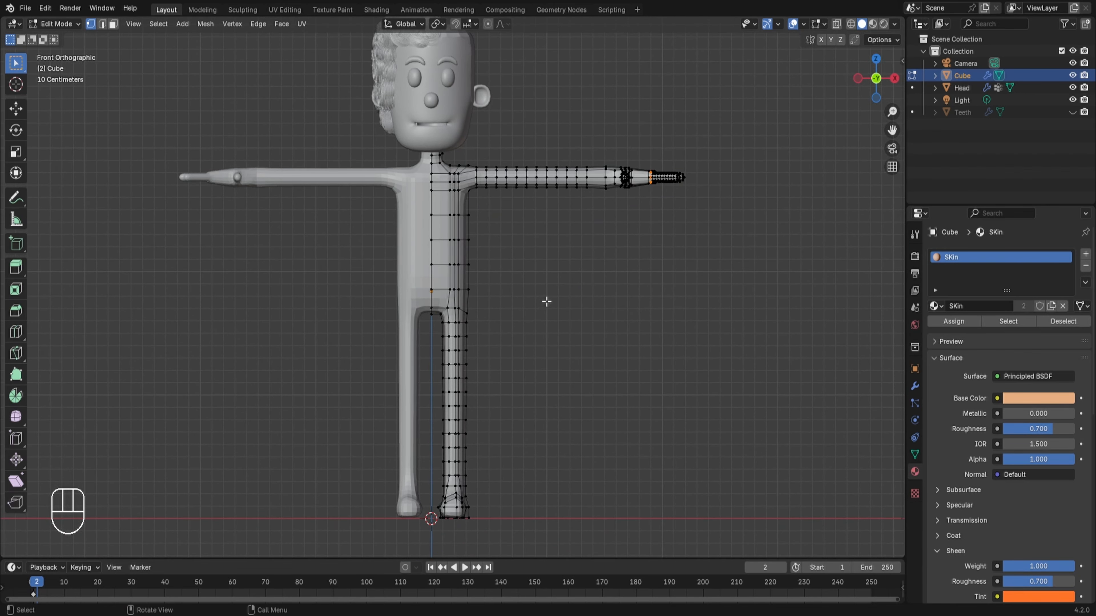
key("alt+z")
left_click_drag(505, 282, 431, 483)
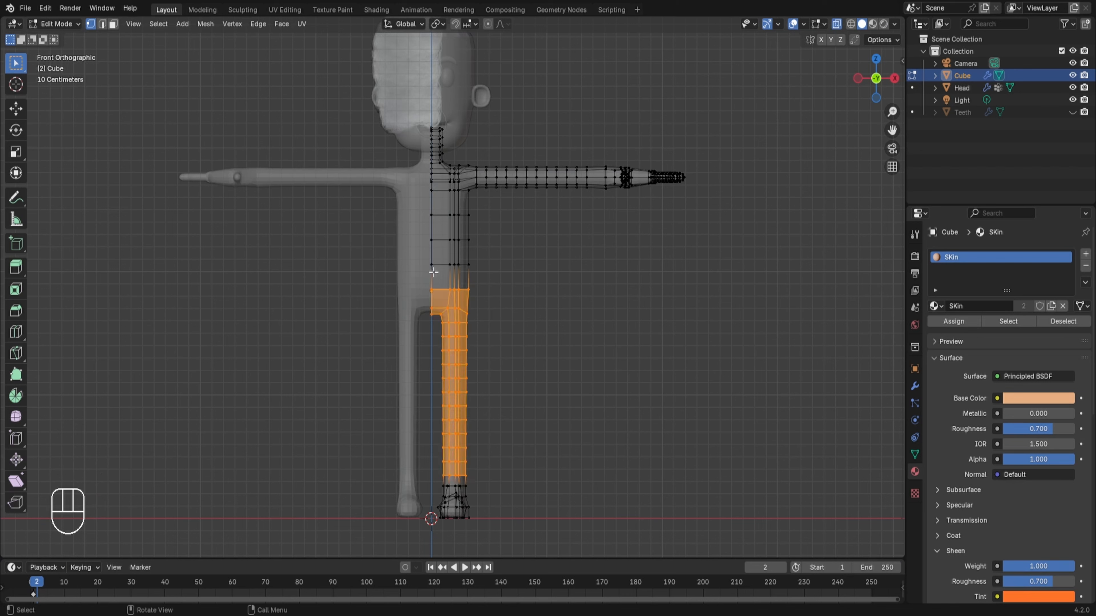
key("ctrl+r")
left_click(433, 272)
right_click(433, 272)
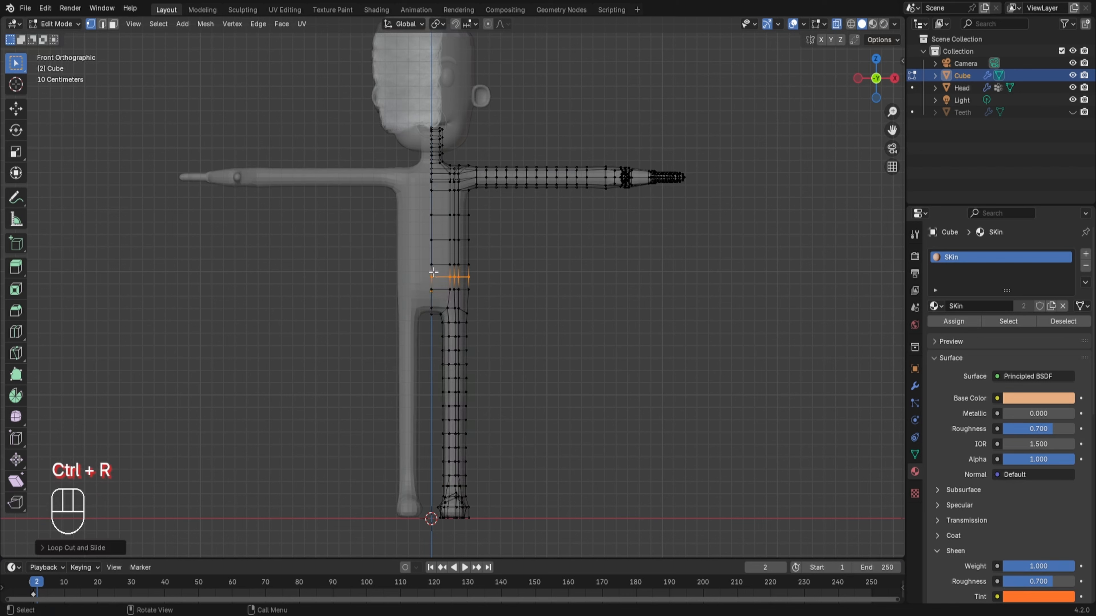
- Select the body mesh from the new waist loop down to just above the ankle and duplicate it in place
left_click_drag(423, 271, 506, 480)
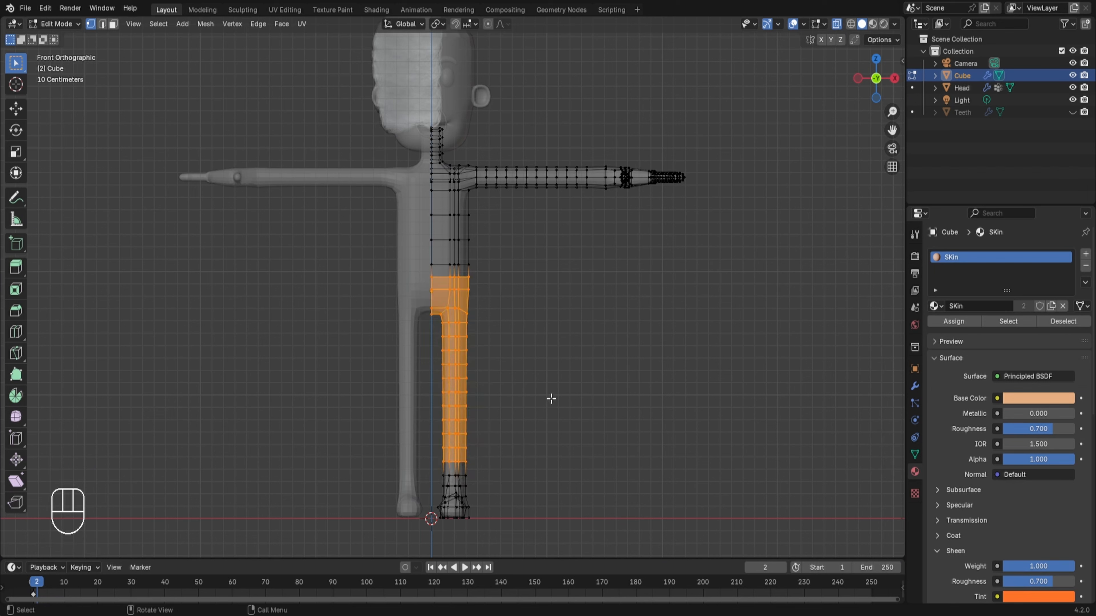
key("alt+z")
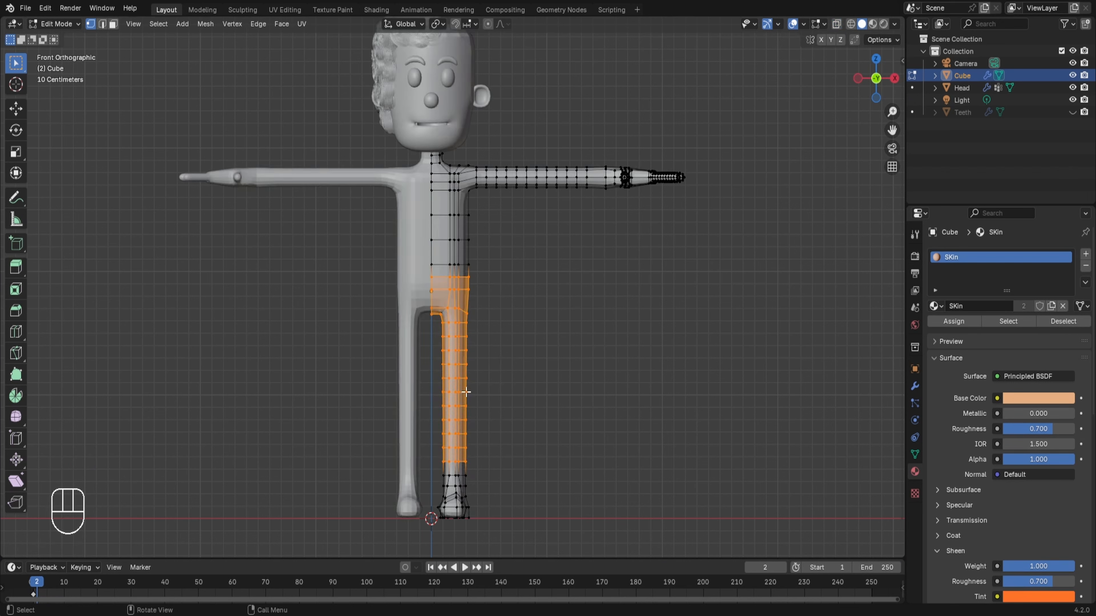
key("shift+d")
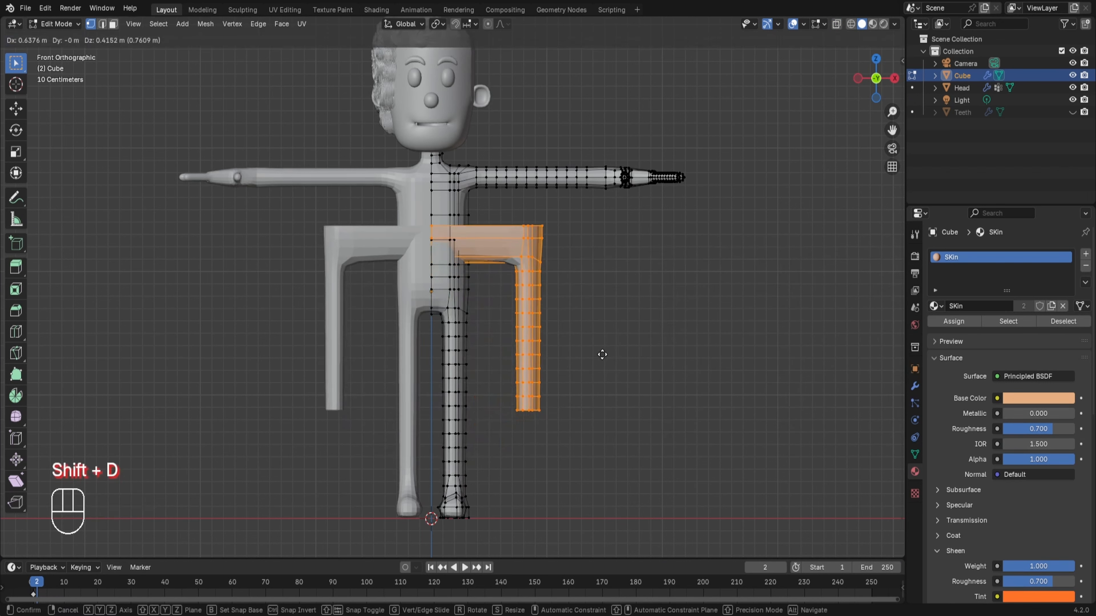
right_click(598, 384)
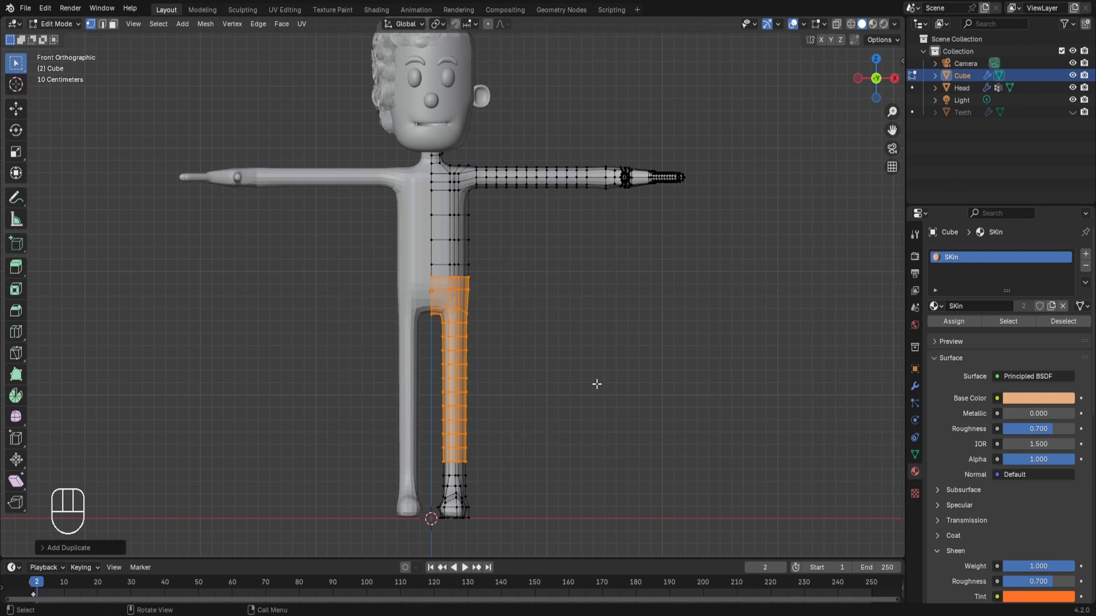
- Separate the duplicated hip and leg mesh into its own object and return to Object Mode
middle_click_drag(613, 335, 589, 355)
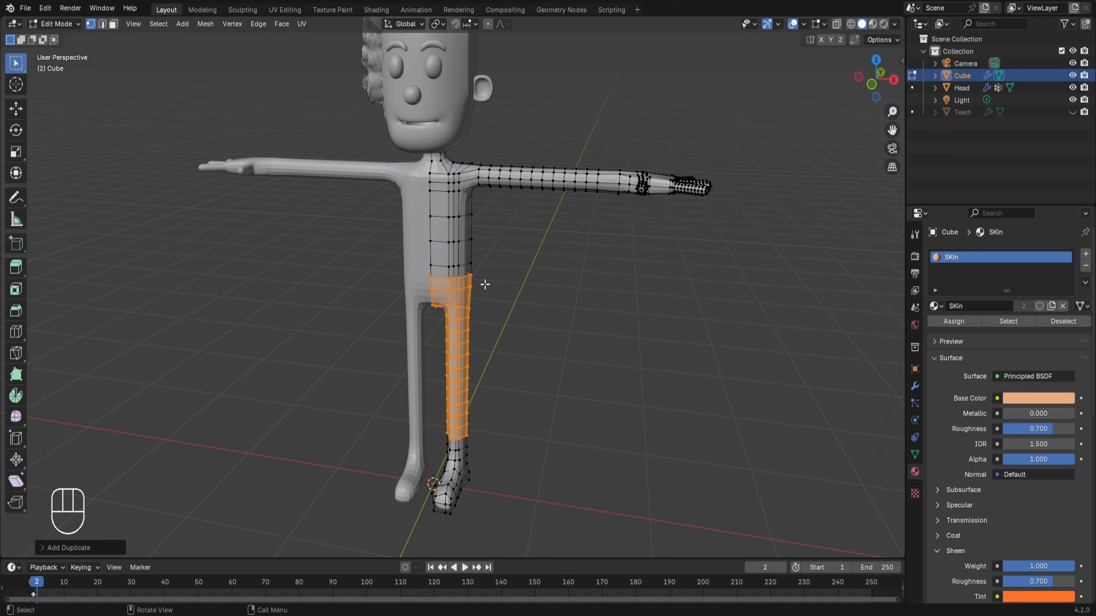
key("p")
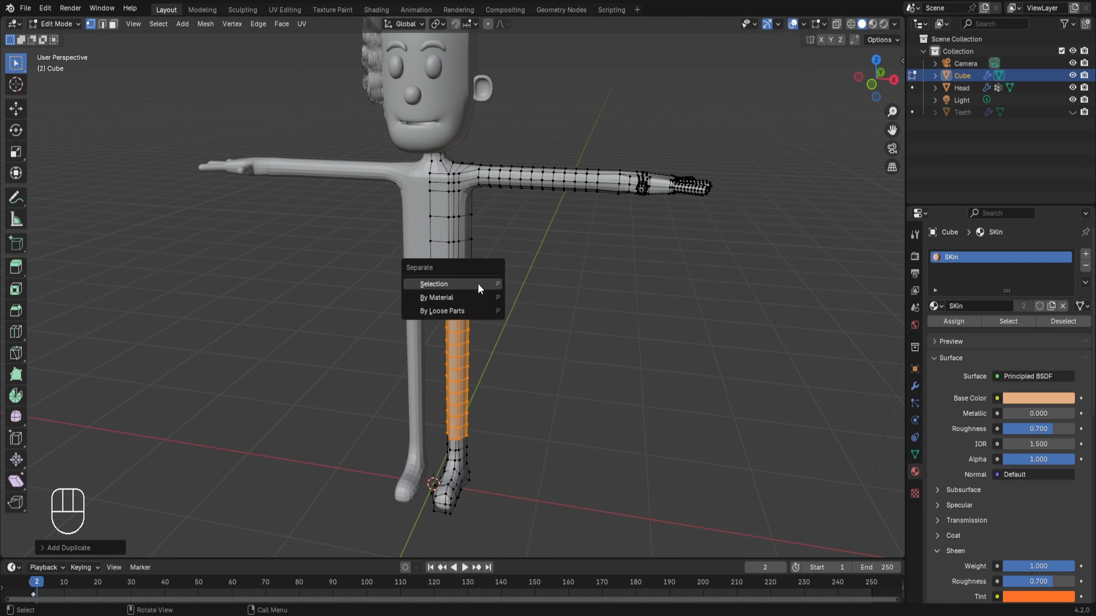
left_click(477, 284)
key("Tab")
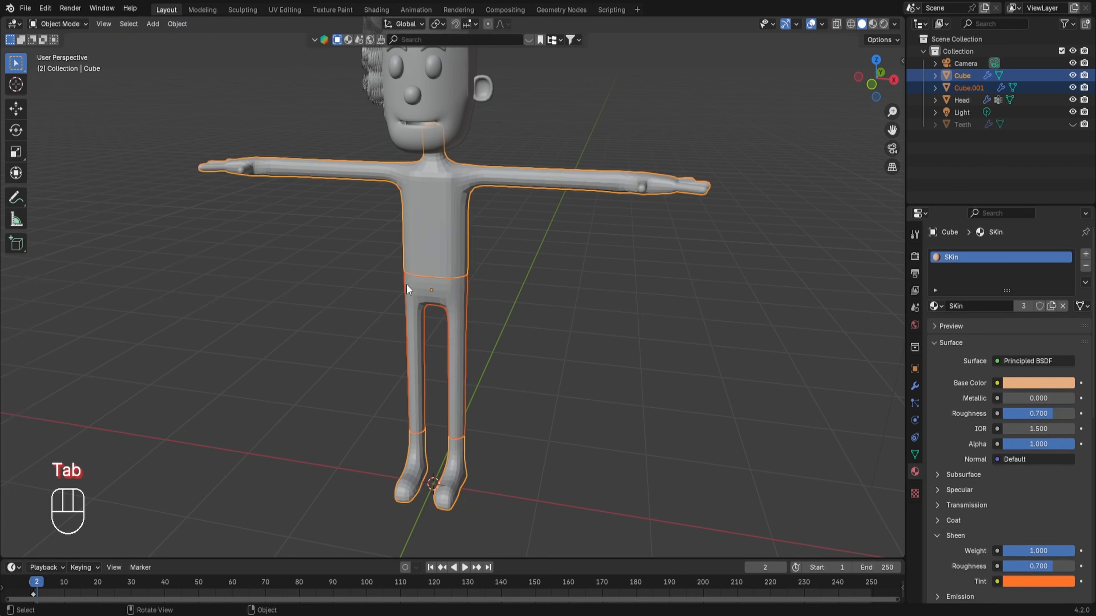
- Rename the separated hip and leg object as Pants
left_click(427, 283)
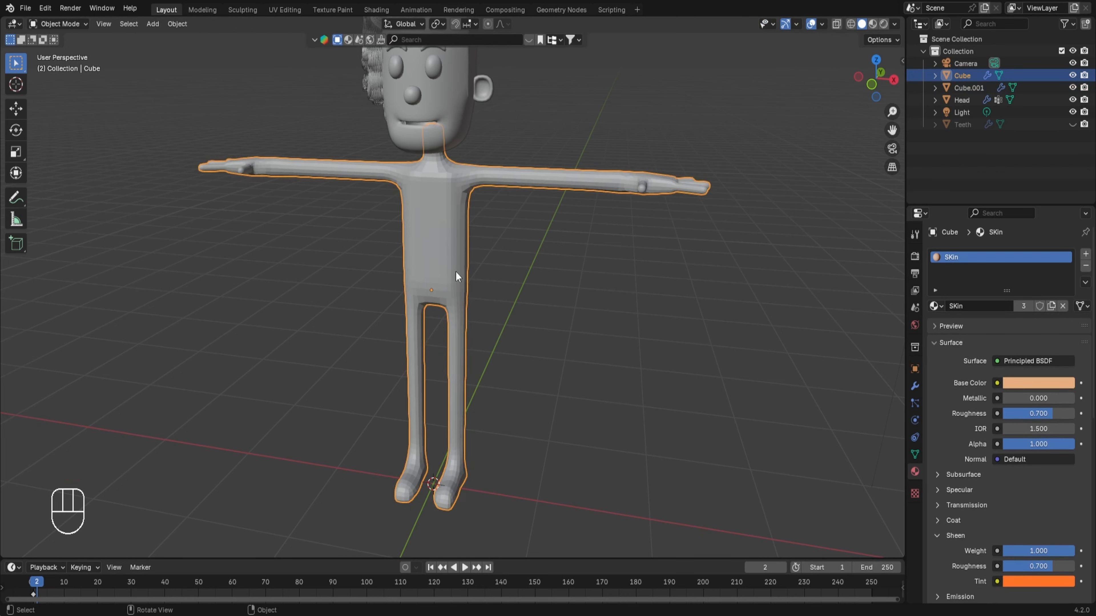
left_click(961, 89)
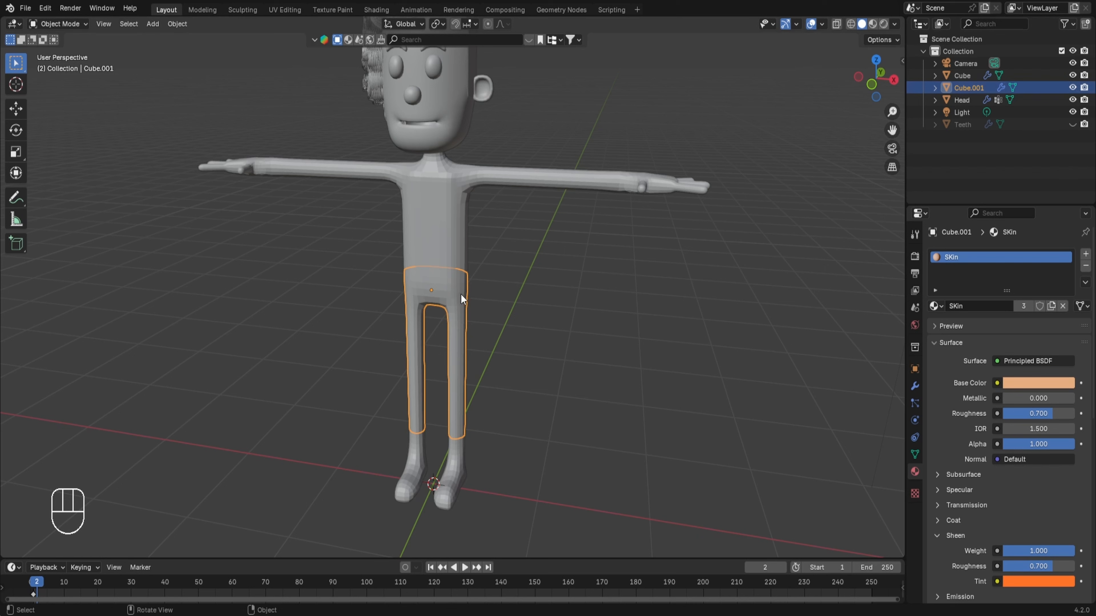
double_click(973, 87)
type("Pants")
key("Return")
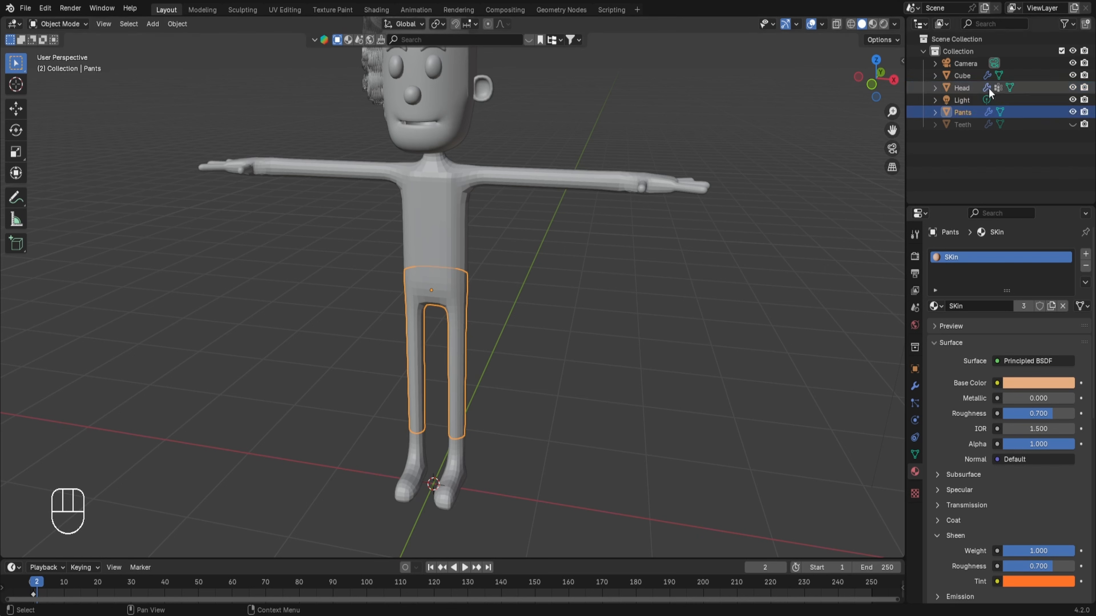
- Rename the character's body object as Body
double_click(963, 76)
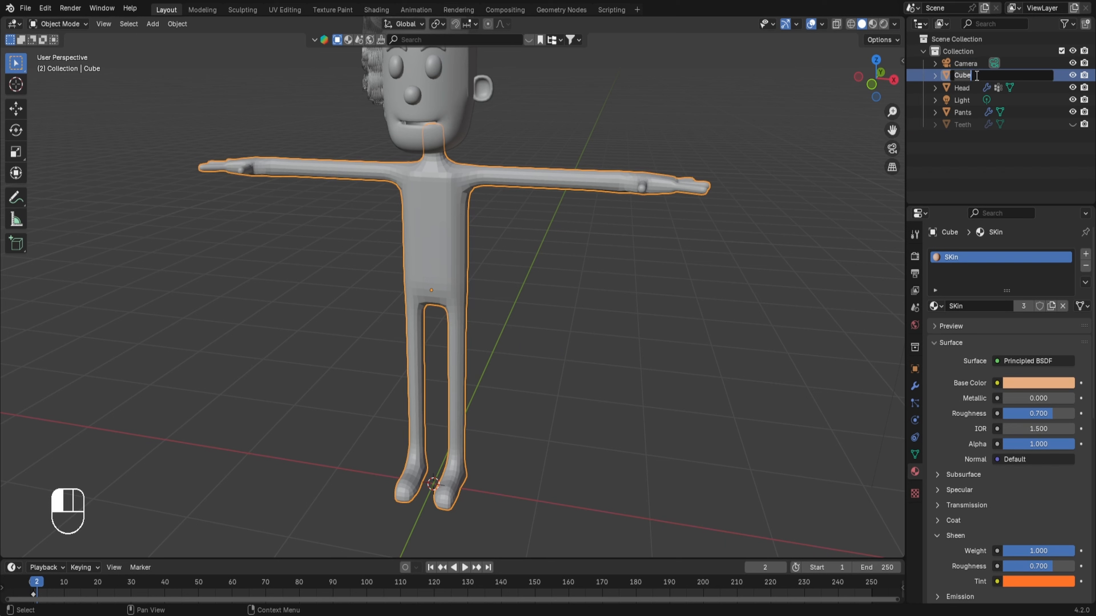
type("Body")
key("Return")
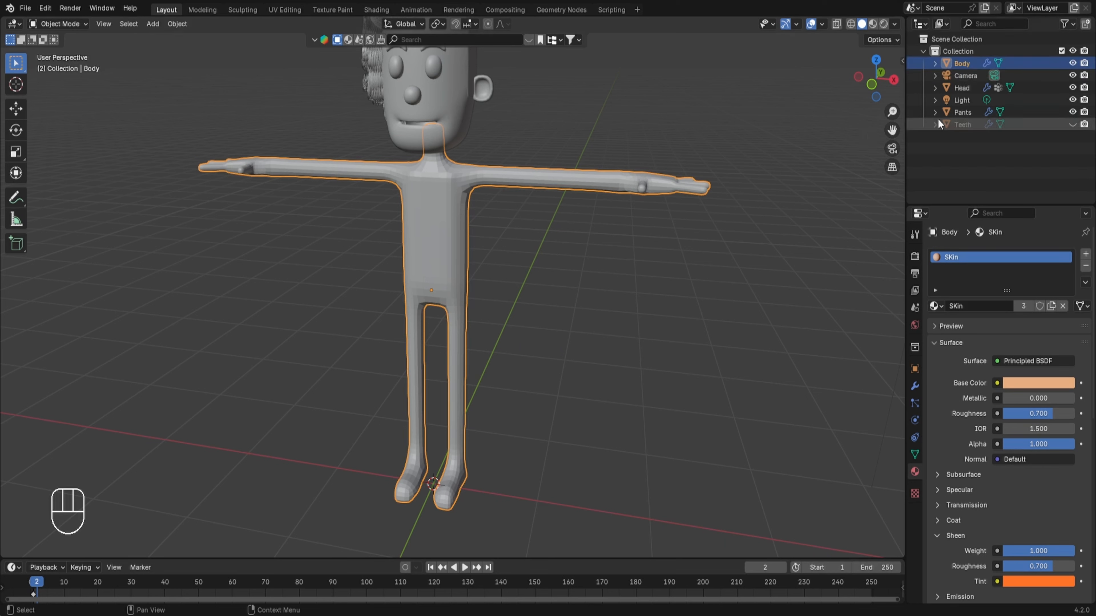
- Select the whole Pants mesh in Edit Mode and push it slightly outward from the body with Shrink/Fatten
left_click(960, 112)
key("Tab")
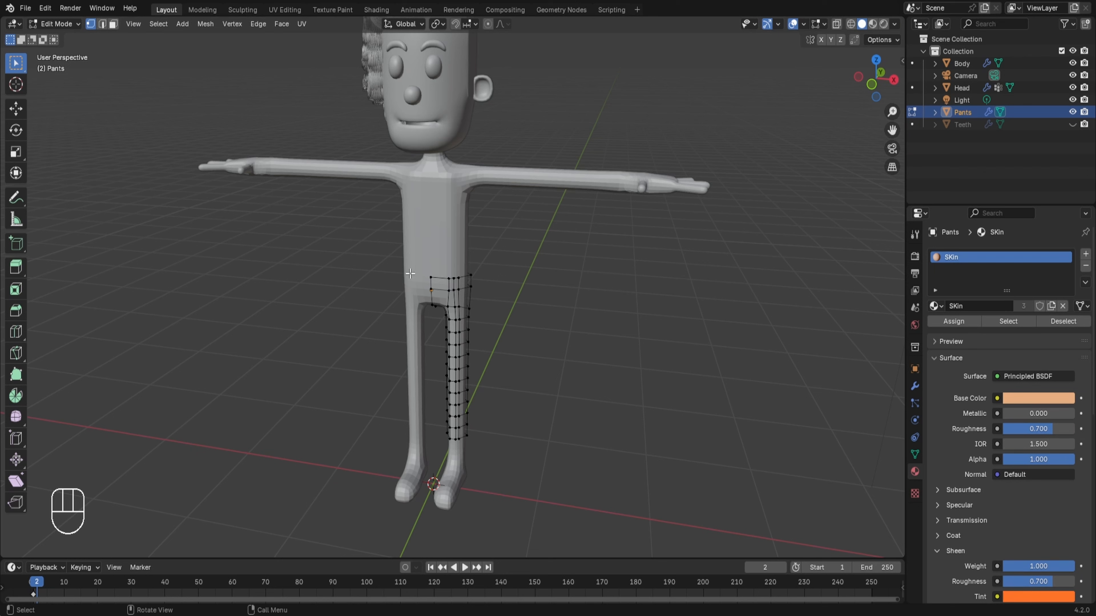
key("Tab")
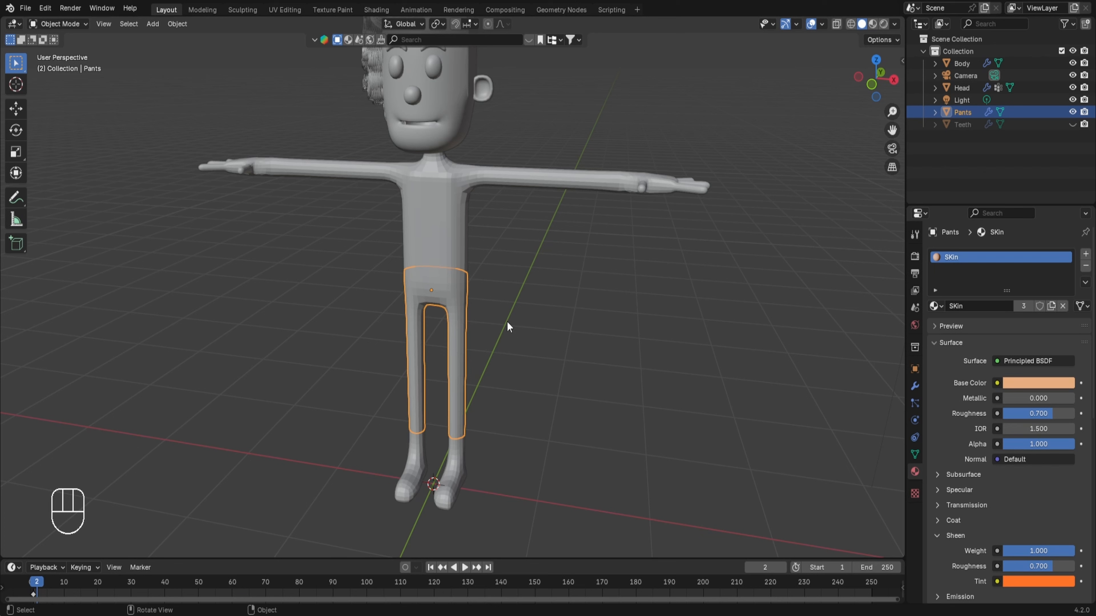
key("Tab")
key("a")
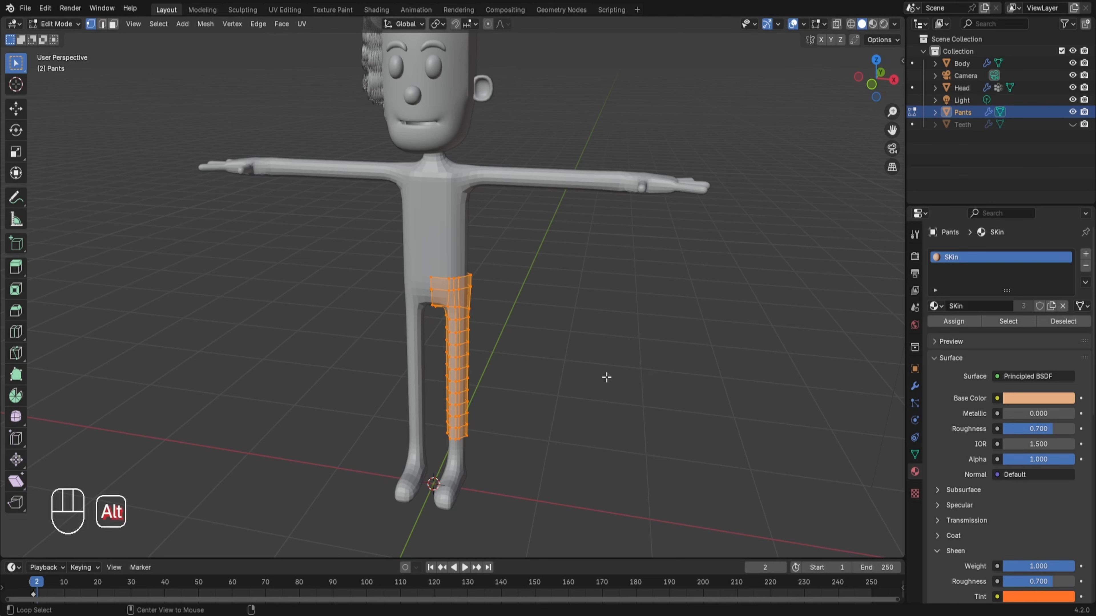
key("alt+s")
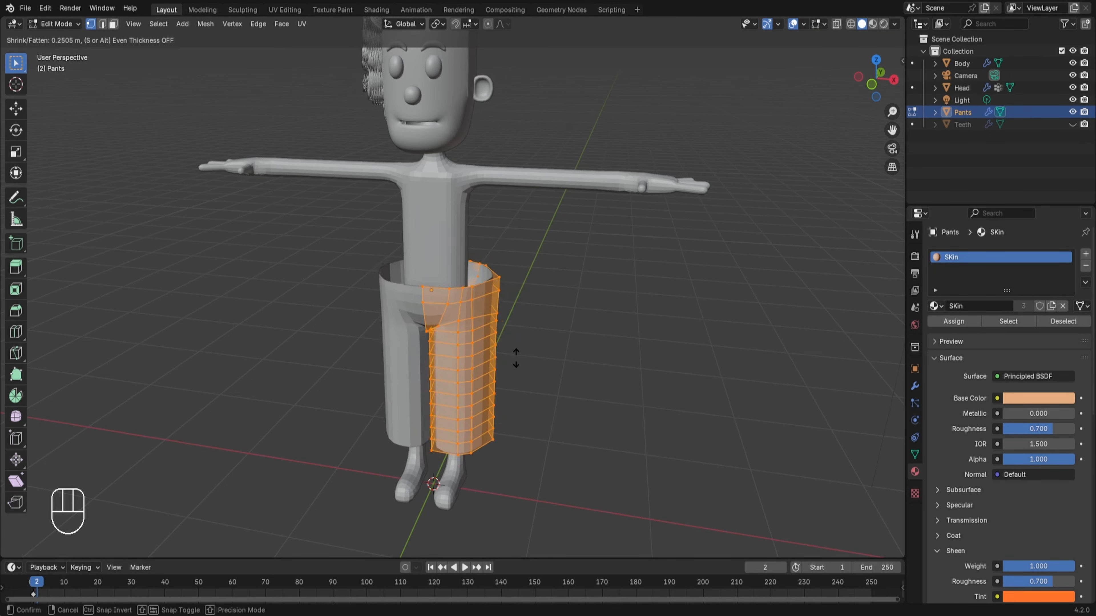
left_click(503, 370)
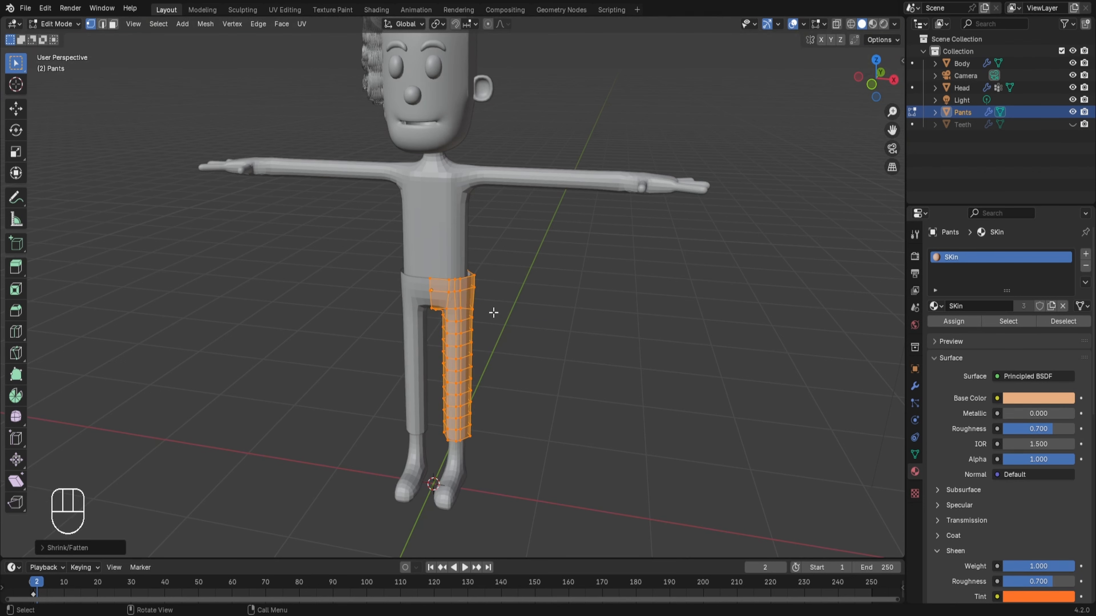
- Extrude the pants' bottom edge loop straight down along Z by about 0.16 m to lengthen the leg toward the ankle
scroll(599, 391, "down", 1)
key("KP_1")
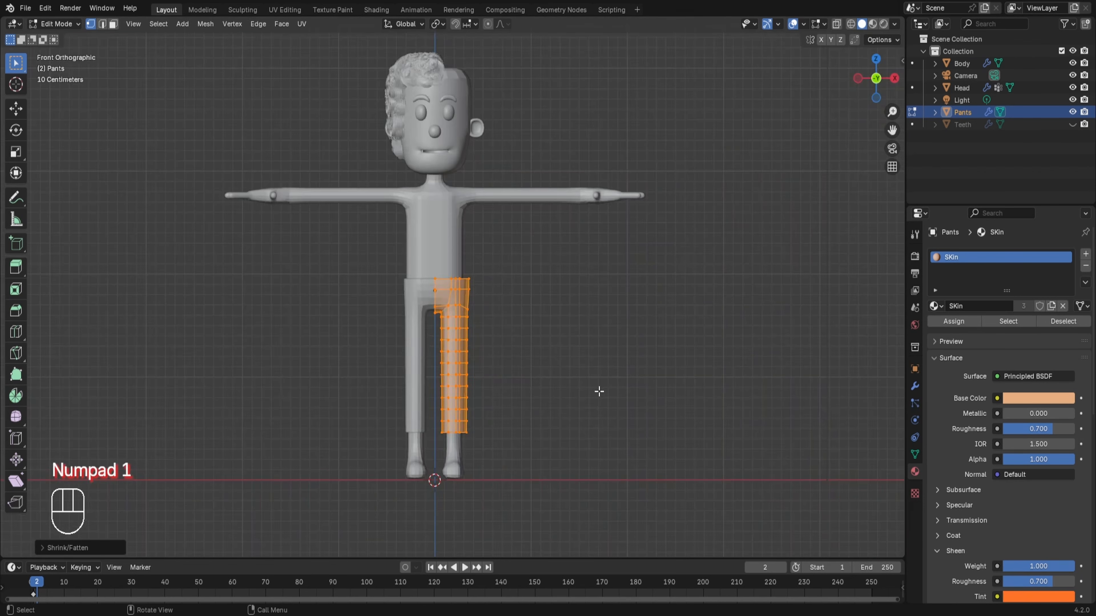
scroll(560, 421, "up", 4)
middle_click_drag(478, 392, 463, 288, "shift")
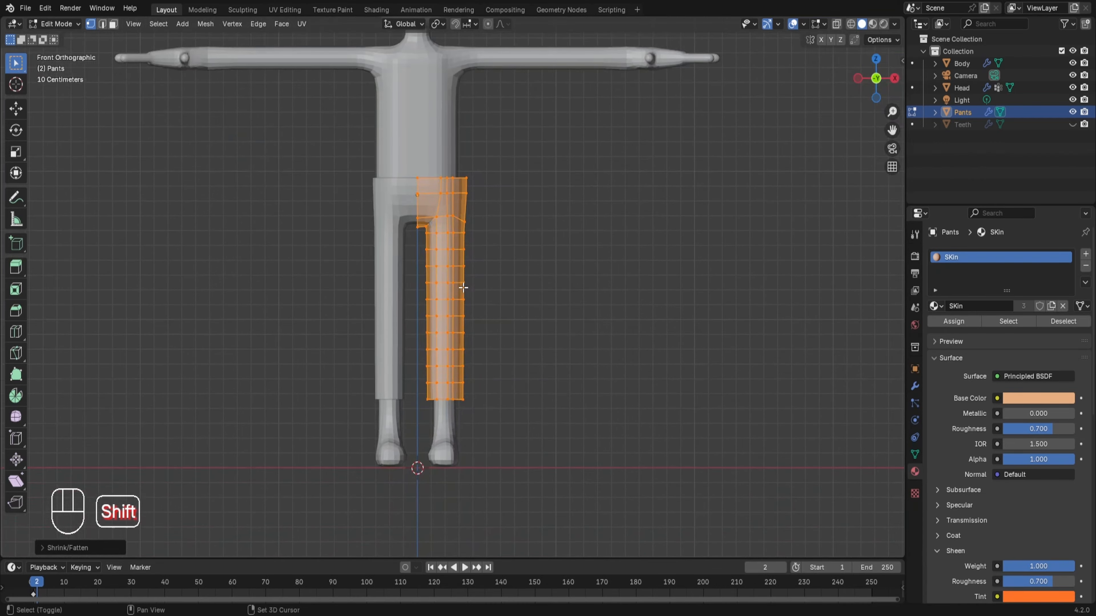
left_click(454, 401, "alt")
key("e")
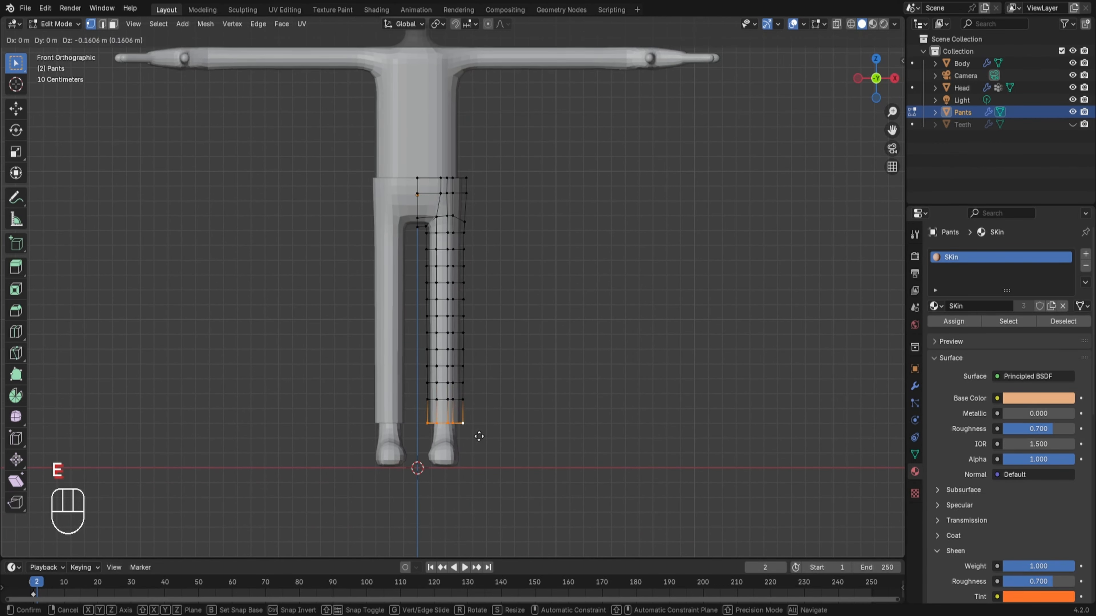
key("z")
left_click(479, 437)
- Select the lowest face loop of the pant leg and extrude it outward along its normals by about 0.045 m as a cuff
middle_click_drag(479, 436, 441, 470)
key("3")
left_click(453, 391, "alt")
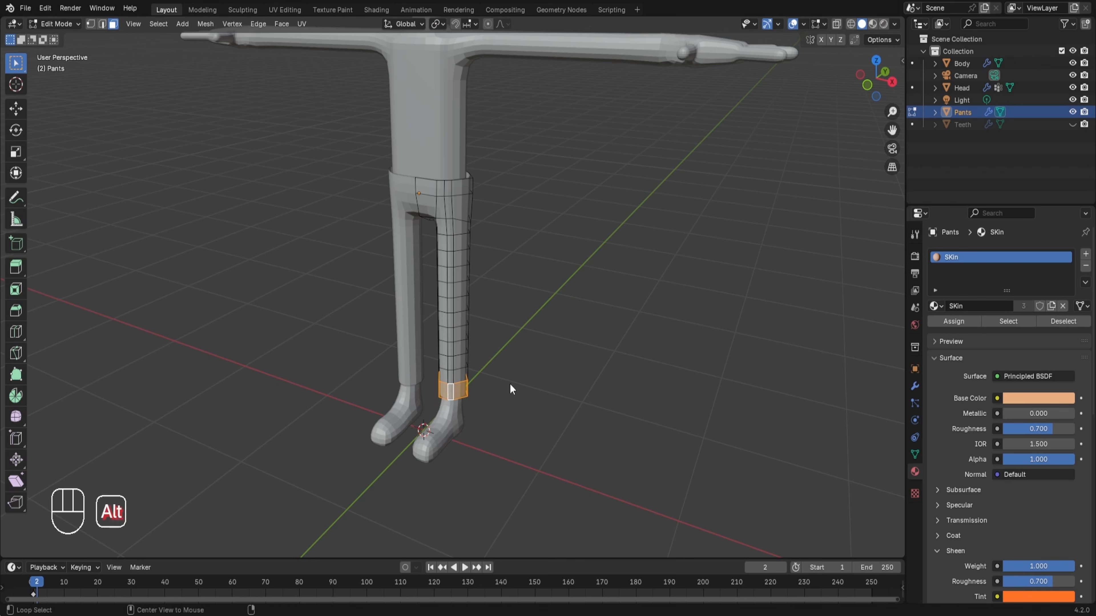
key("alt+e")
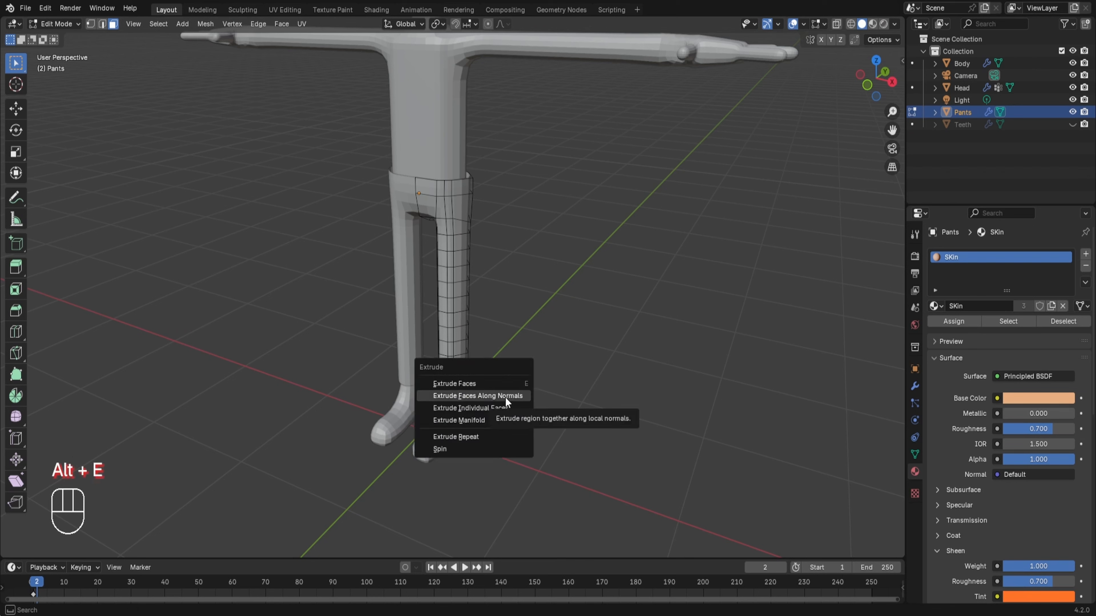
left_click(505, 397)
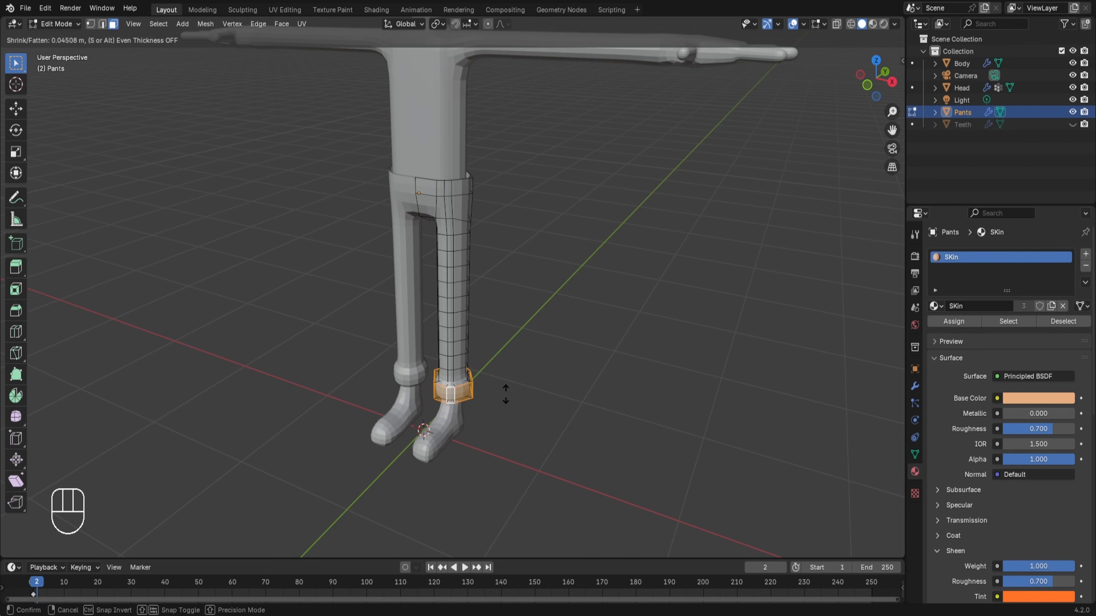
left_click(505, 394)
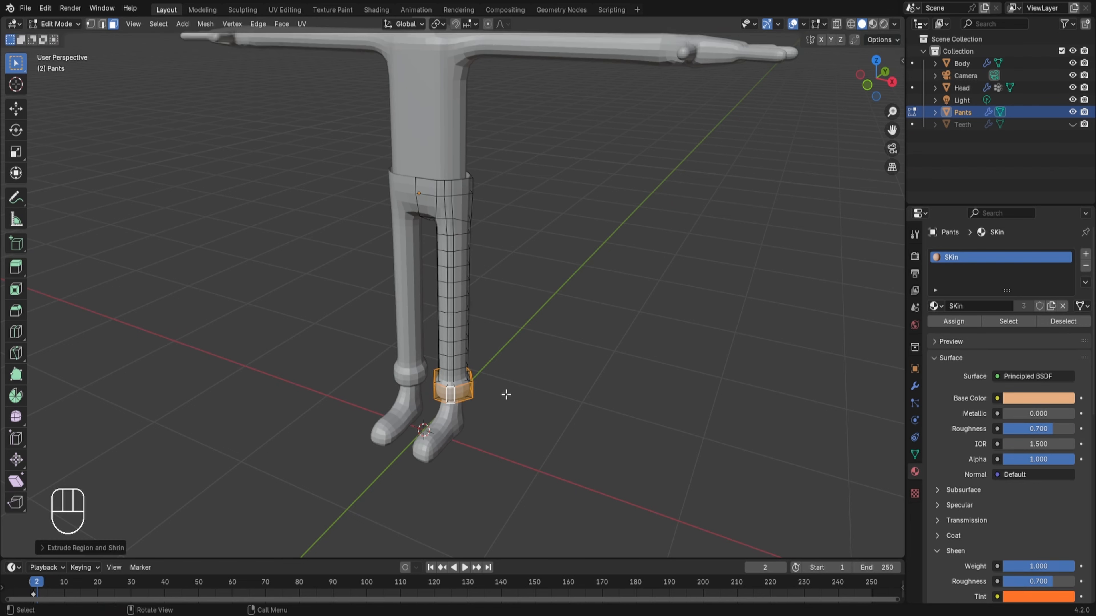
- Add a single loop cut around the top face ring of the cuff
scroll(577, 432, "up", 3)
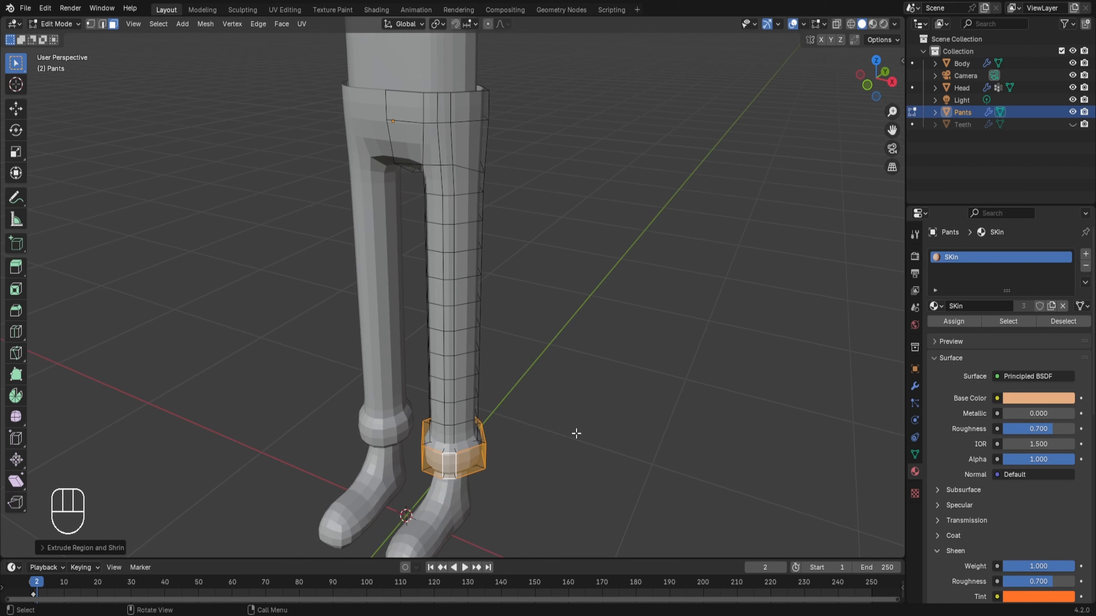
key("ctrl+r")
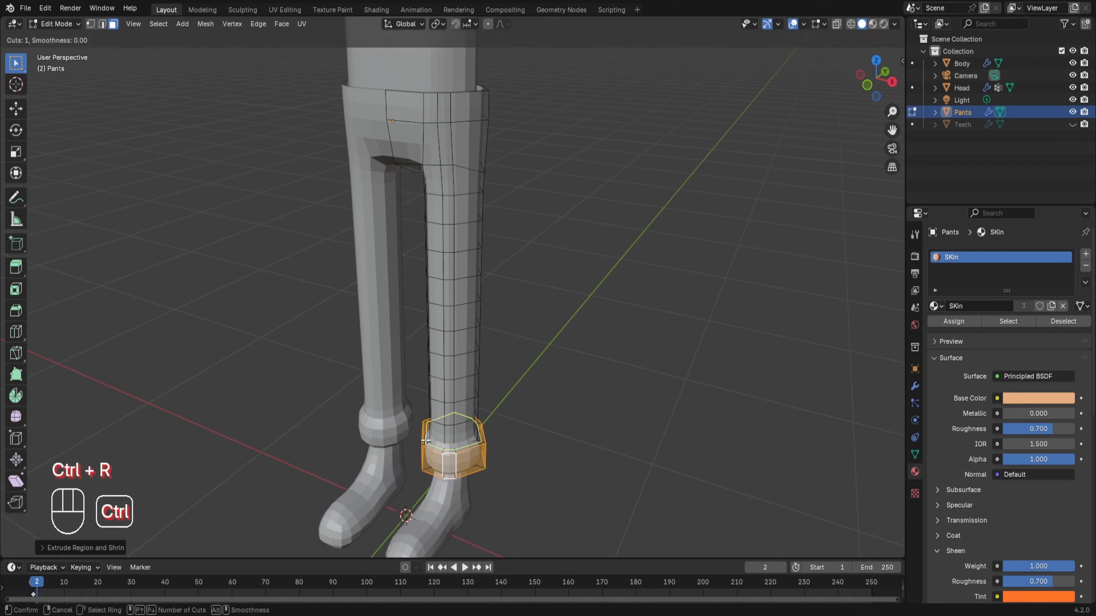
left_click(429, 439)
left_click(426, 440)
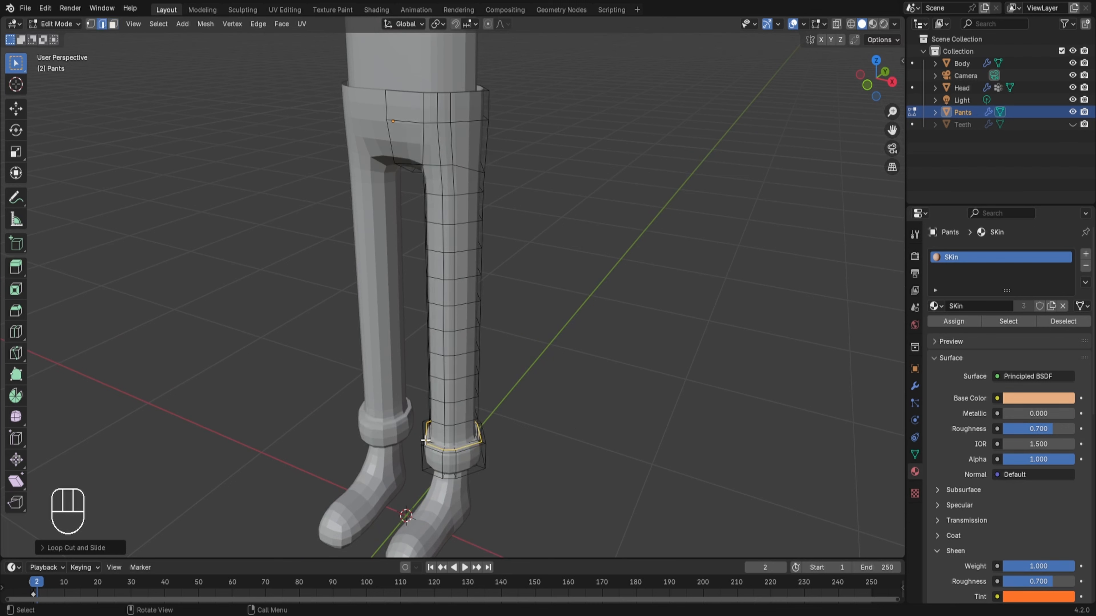
- Add the cuff's outer top edge loop to the selection and raise the rim slightly along Z
key("shift")
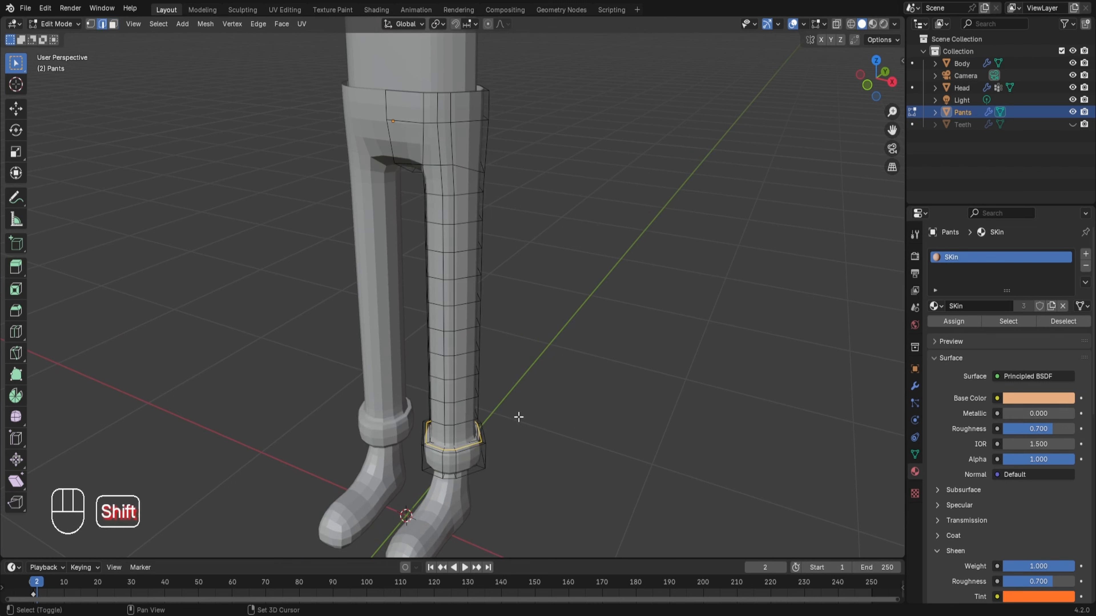
key("alt")
left_click(464, 451, "alt+shift")
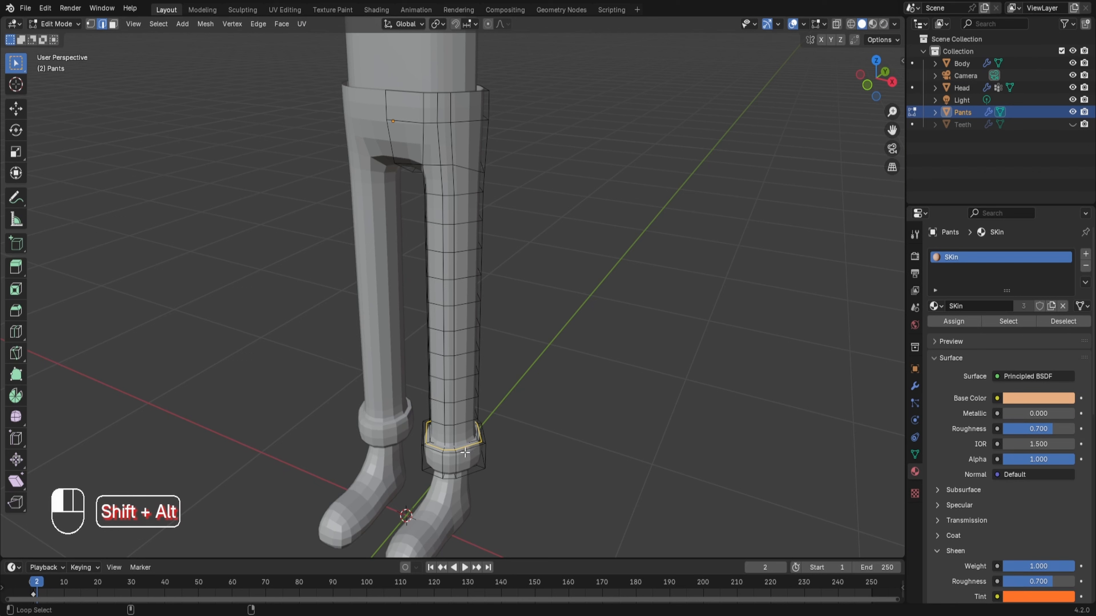
key("g")
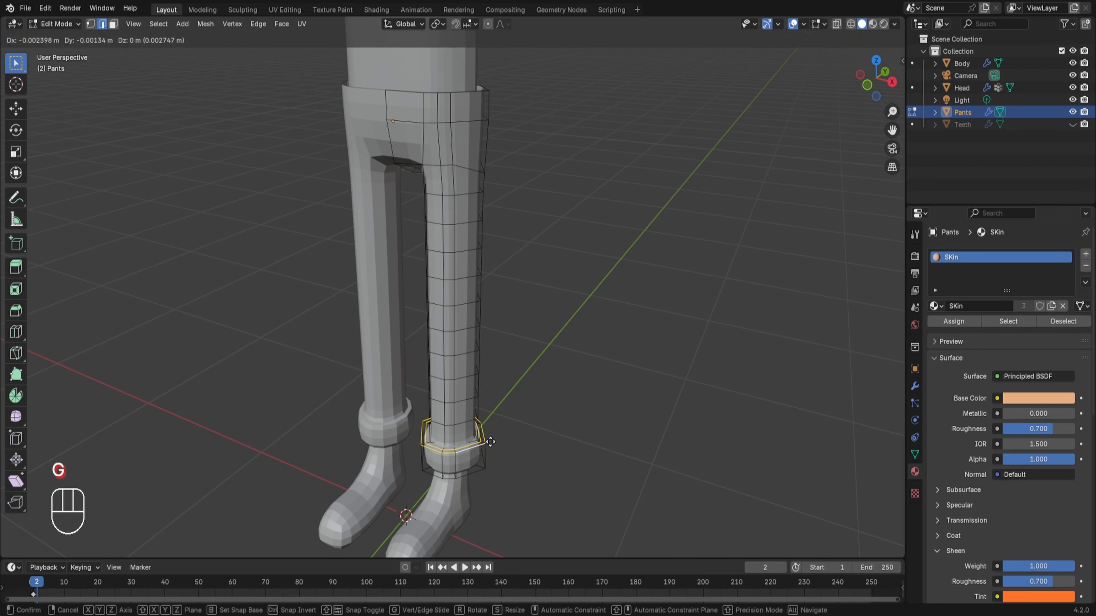
key("z")
left_click(487, 436)
scroll(489, 288, "down", 5)
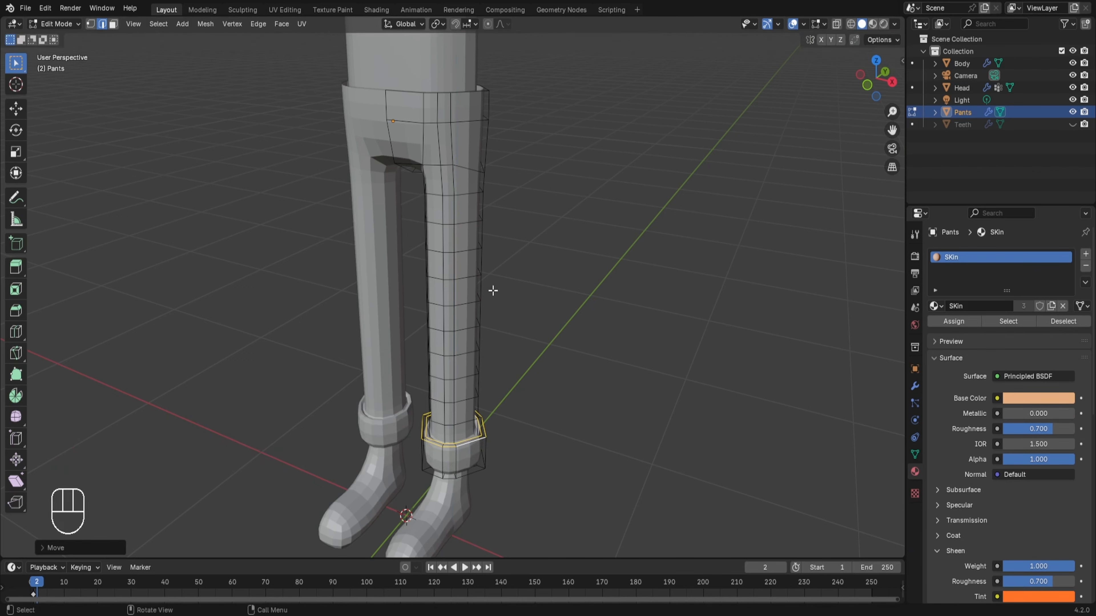
- Return to Object Mode and apply Shade Smooth to the pants
key("Tab")
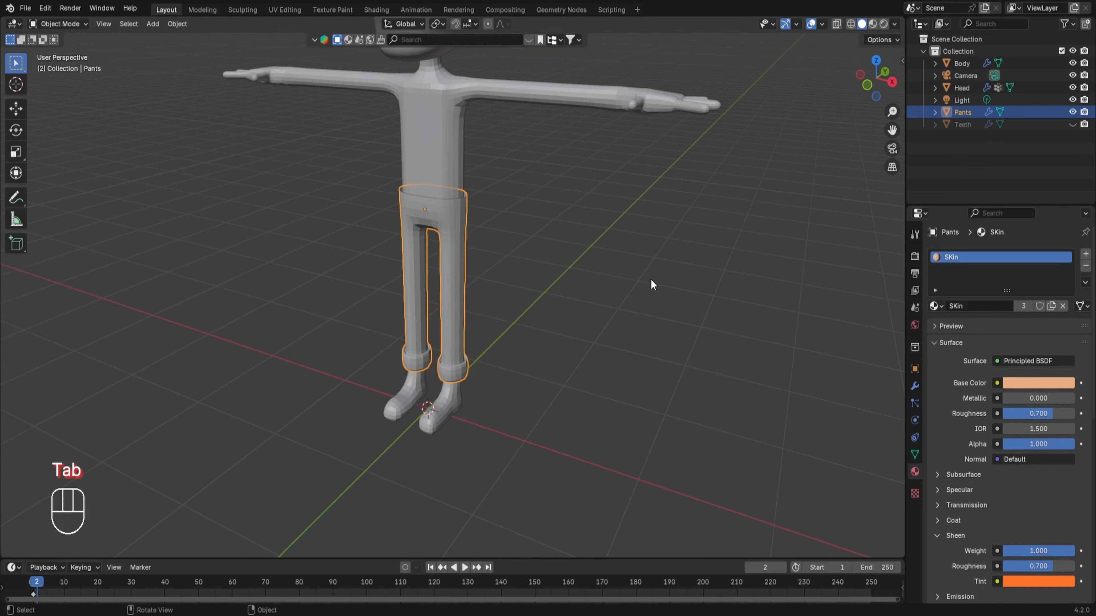
right_click(450, 240)
left_click(429, 209)
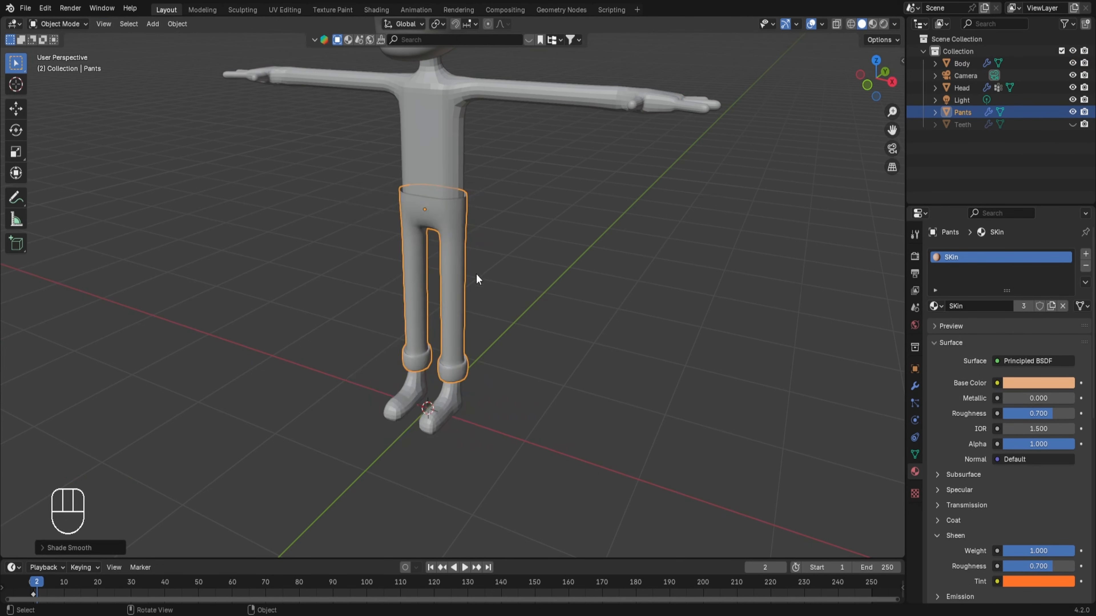
- Show the viewport in Material Preview and enlarge the timeline area, turning it into a Shader Editor
left_click(873, 24)
left_click_drag(551, 559, 590, 392)
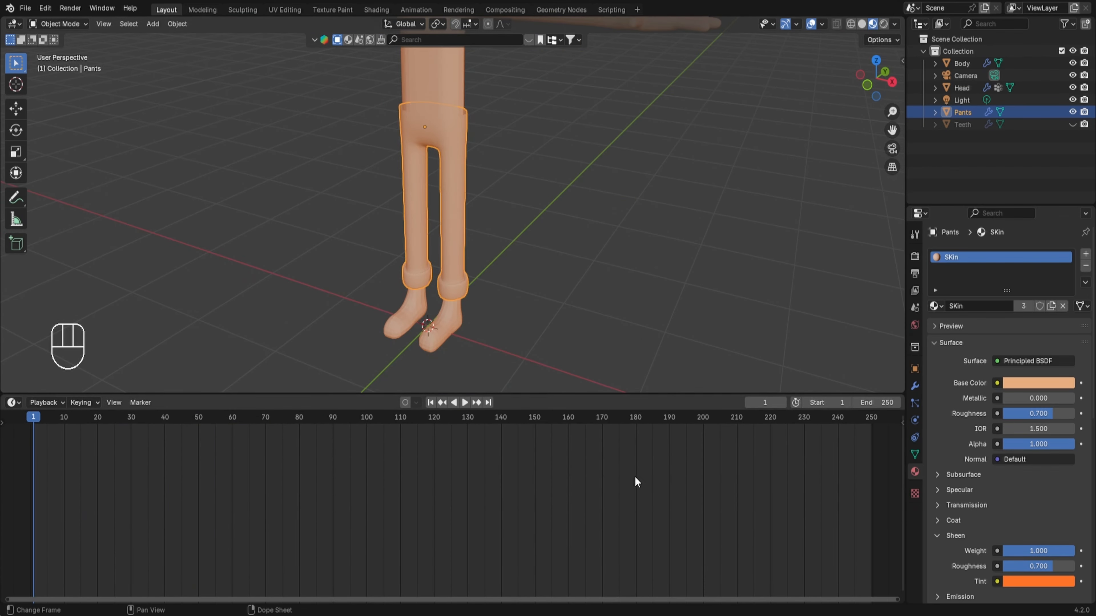
left_click(12, 402)
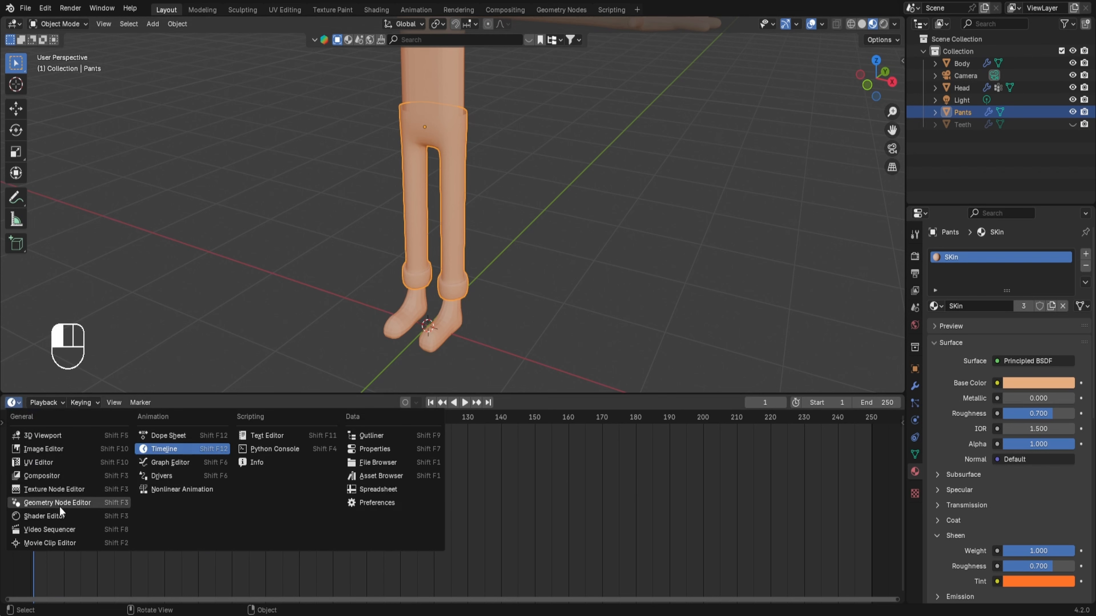
left_click(45, 516)
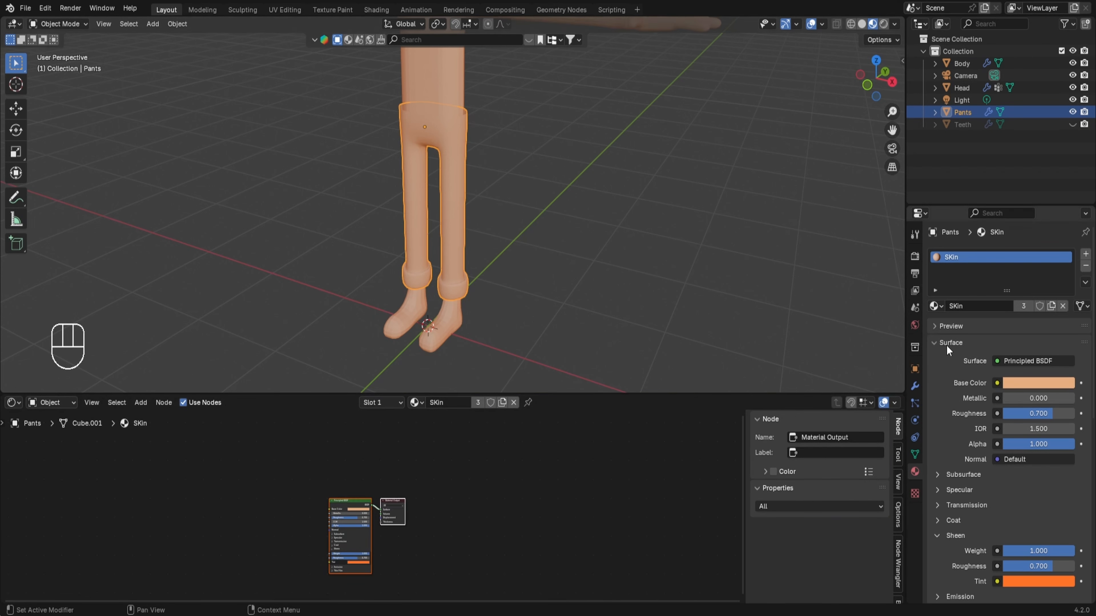
- Remove the SKin material slot from the pants and give them a new material
left_click(1086, 266)
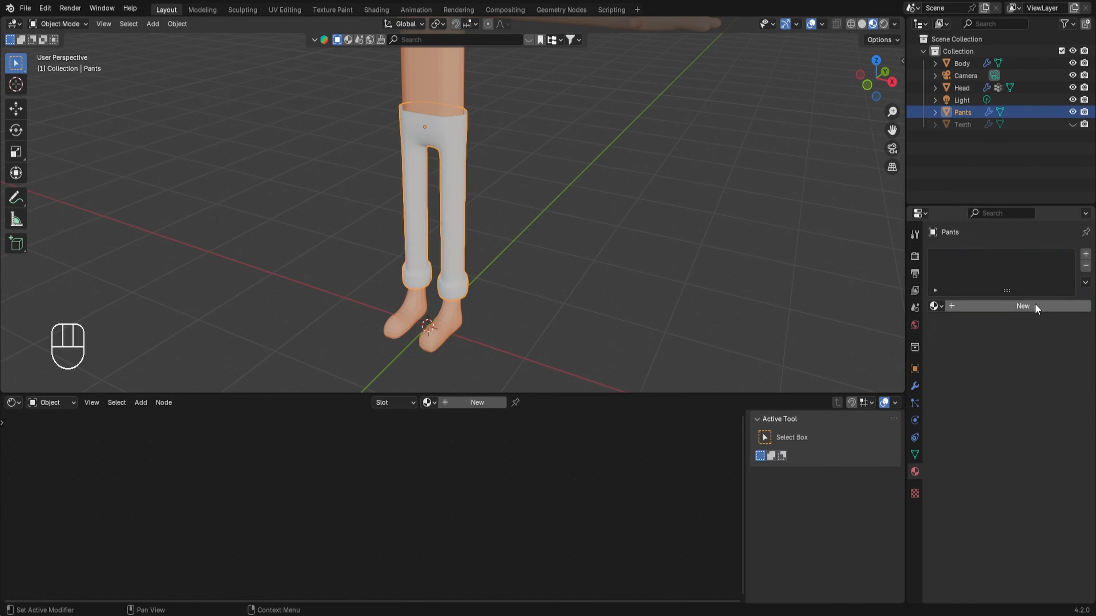
left_click(1036, 306)
scroll(445, 509, "up", 7)
scroll(456, 517, "up", 3)
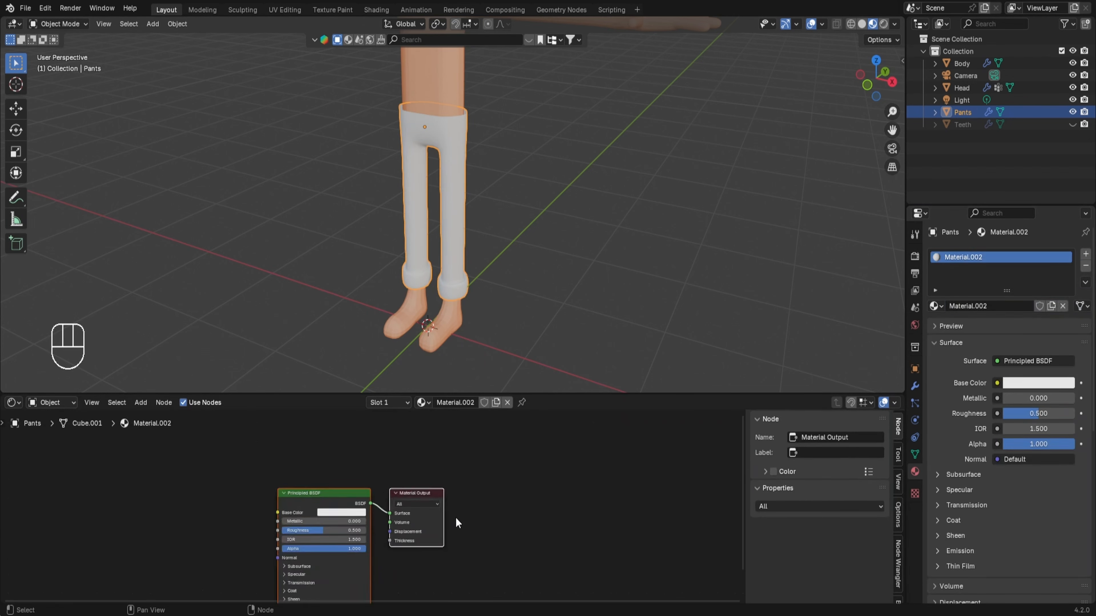
middle_click_drag(372, 512, 635, 463)
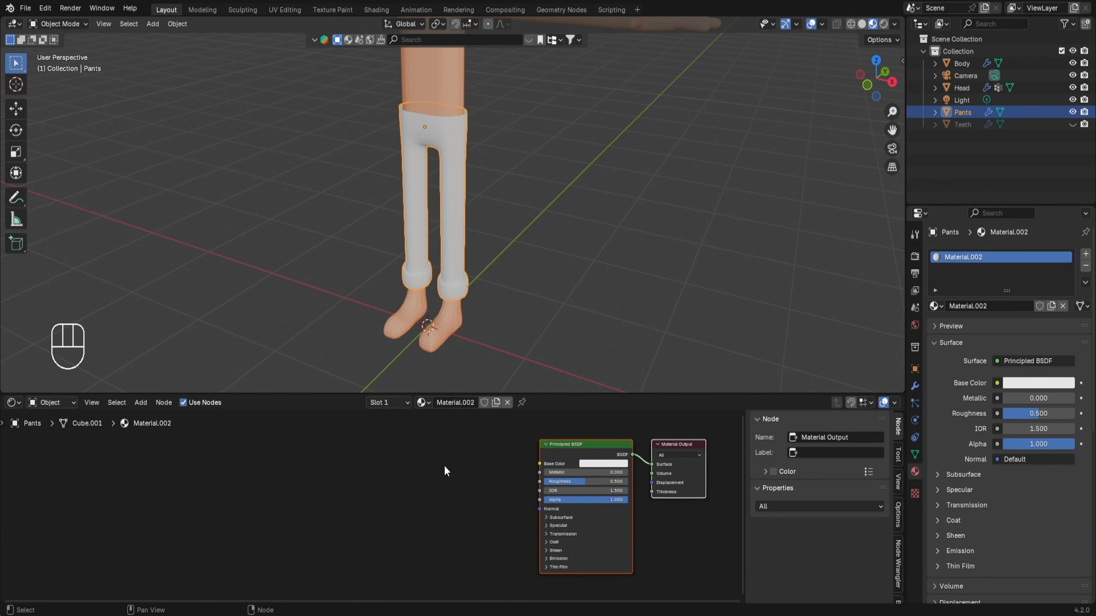
- Add a Color Ramp node and connect its Color output to the Principled BSDF's Base Color
key("shift+a")
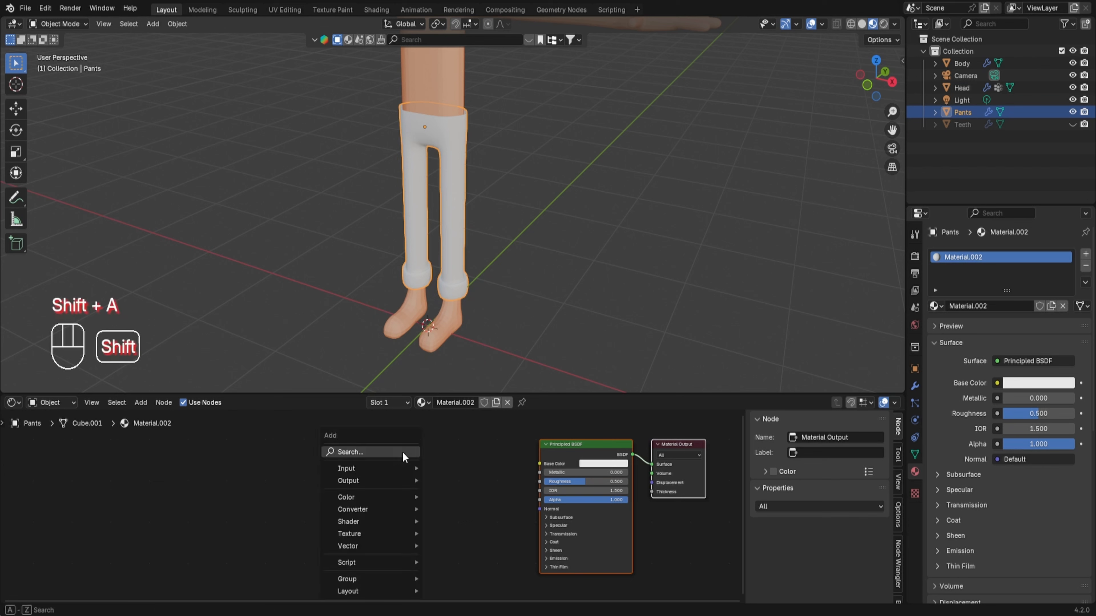
mouse_move(411, 509)
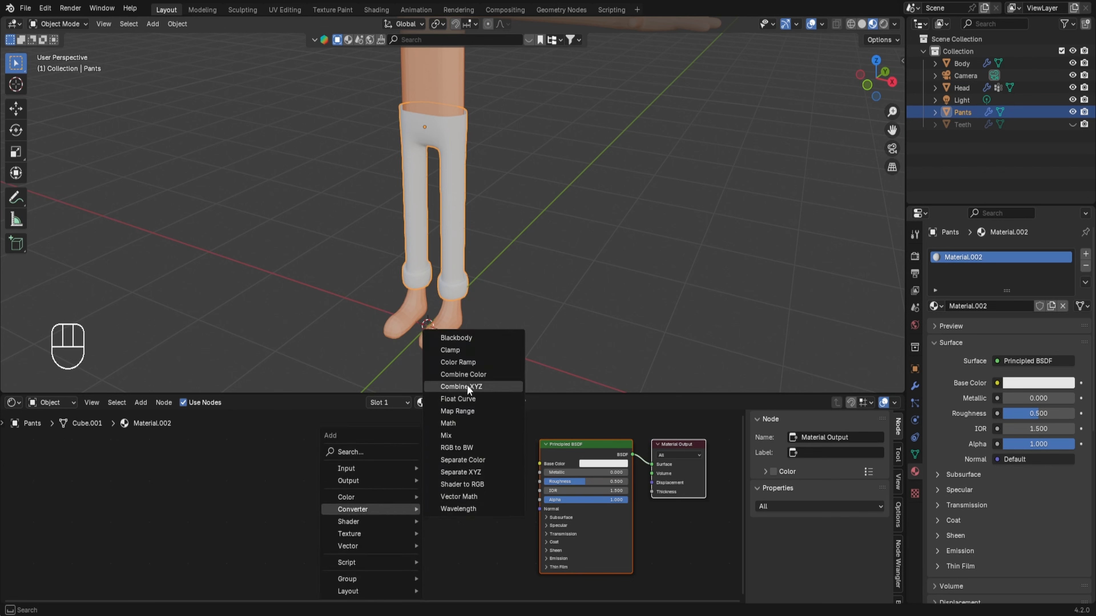
left_click(458, 362)
left_click(393, 451)
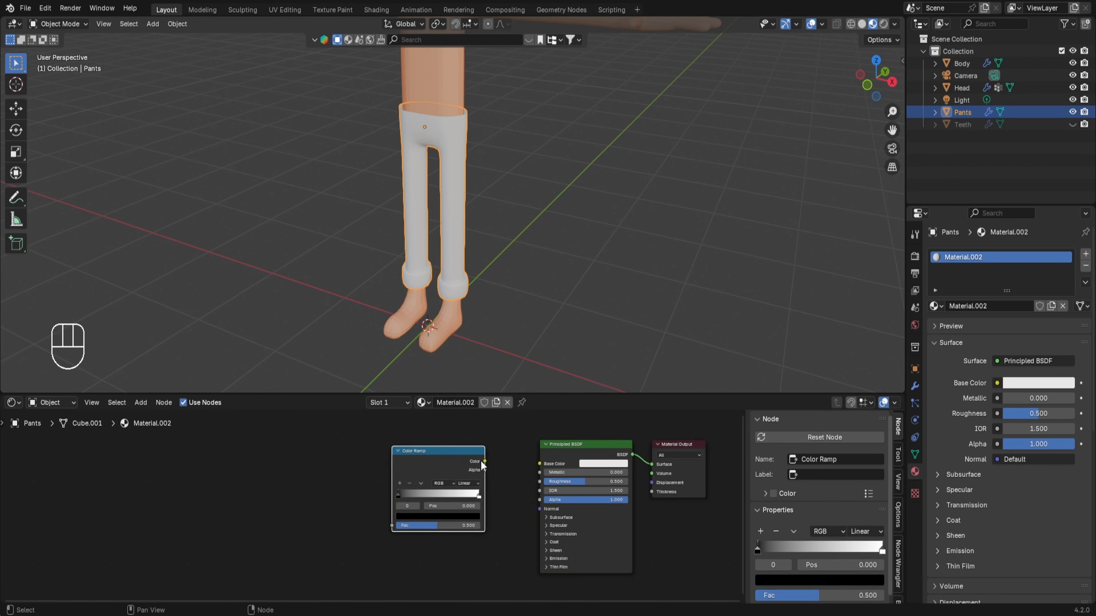
left_click_drag(484, 461, 532, 462)
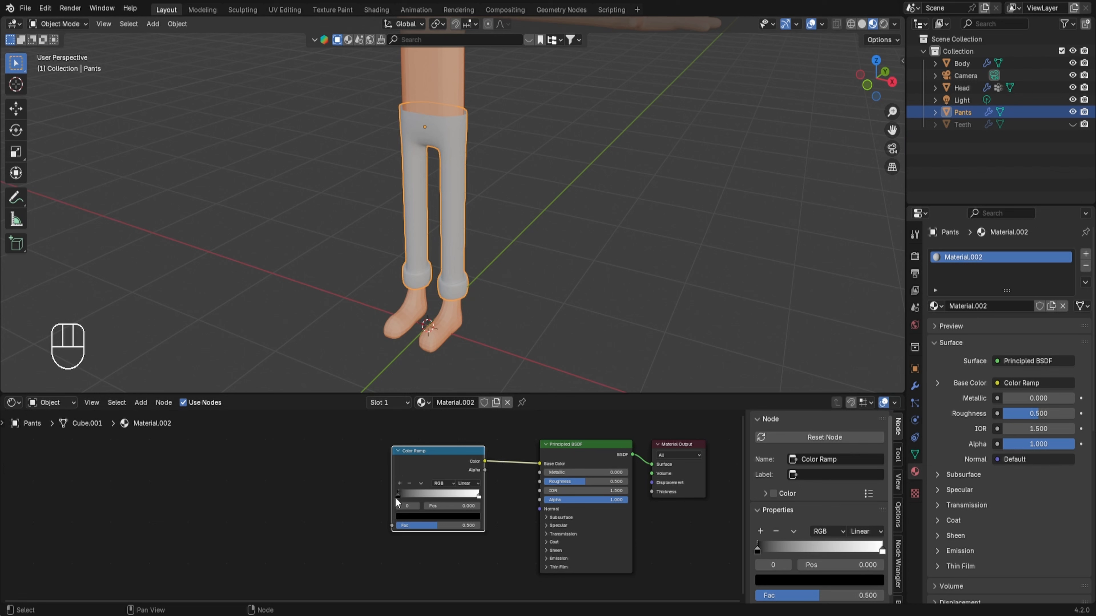
- Add a middle stop to the Color Ramp, move it near the white end to about 0.864, and color it dark blue
left_click(411, 515)
left_click(399, 482)
scroll(458, 492, "up", 2)
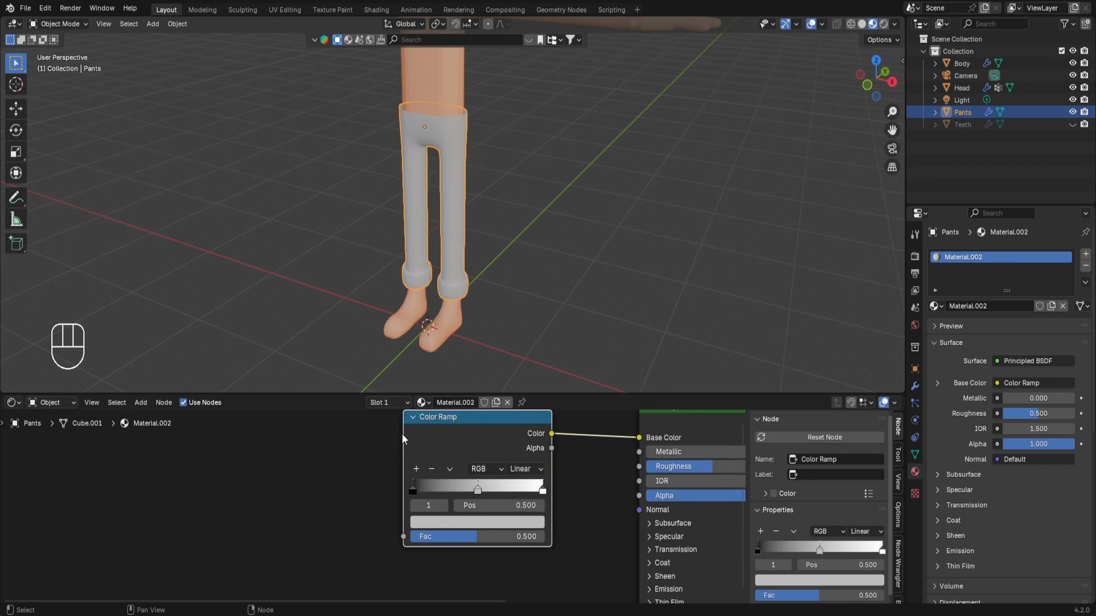
left_click_drag(478, 489, 531, 478)
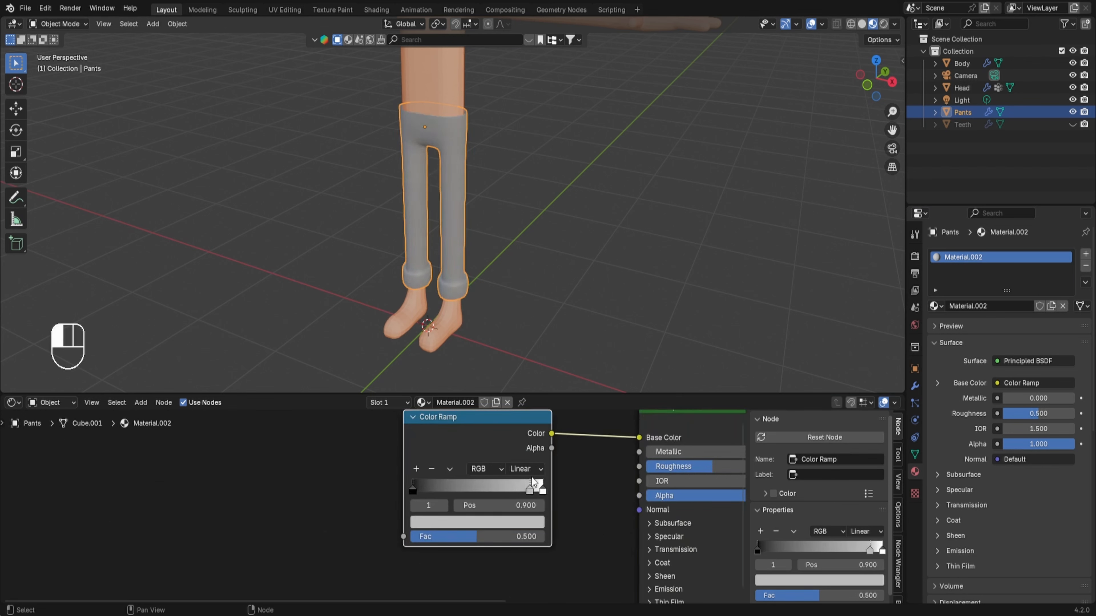
left_click(462, 520)
mouse_move(473, 371)
left_mouse_down()
mouse_move(534, 353)
mouse_move(535, 394)
left_mouse_up()
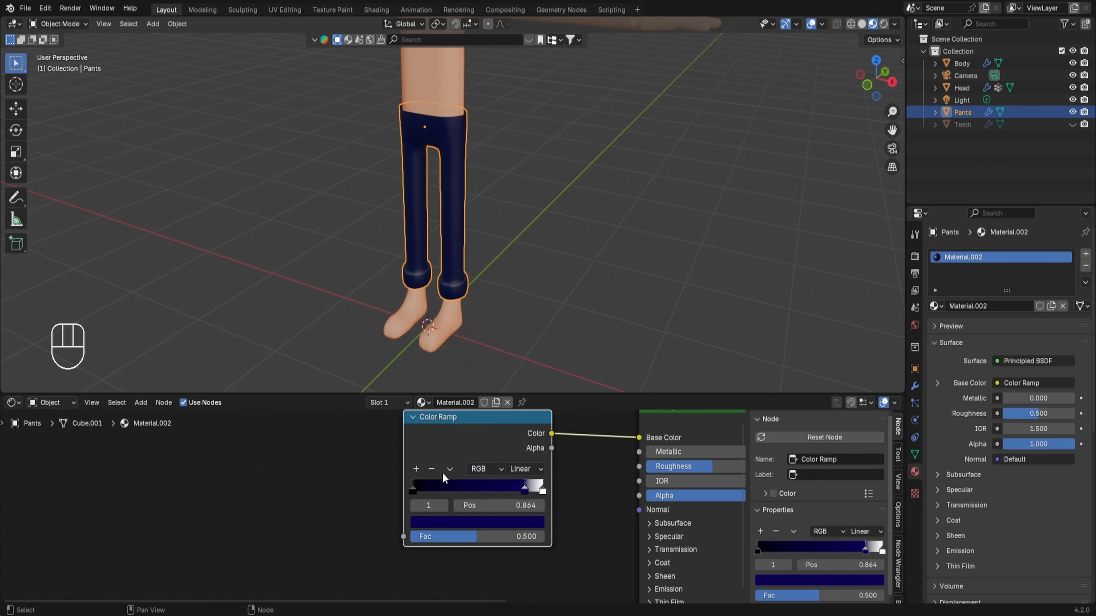
- Add a Voronoi Texture node and connect its Distance output to the Color Ramp's Fac input
key("shift+a")
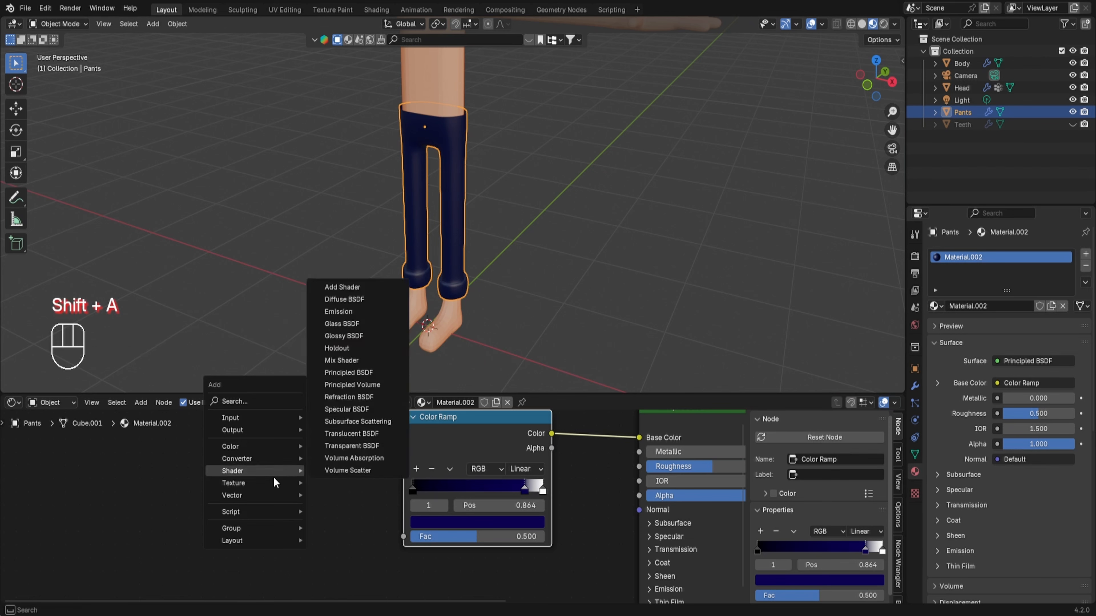
mouse_move(262, 482)
left_click(358, 458)
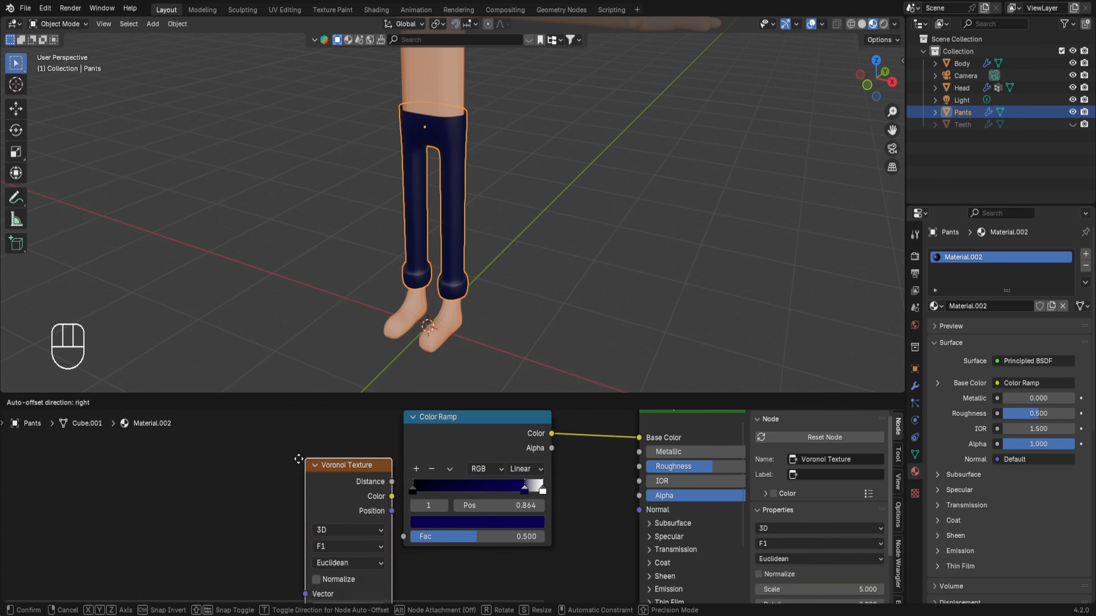
left_click(317, 467)
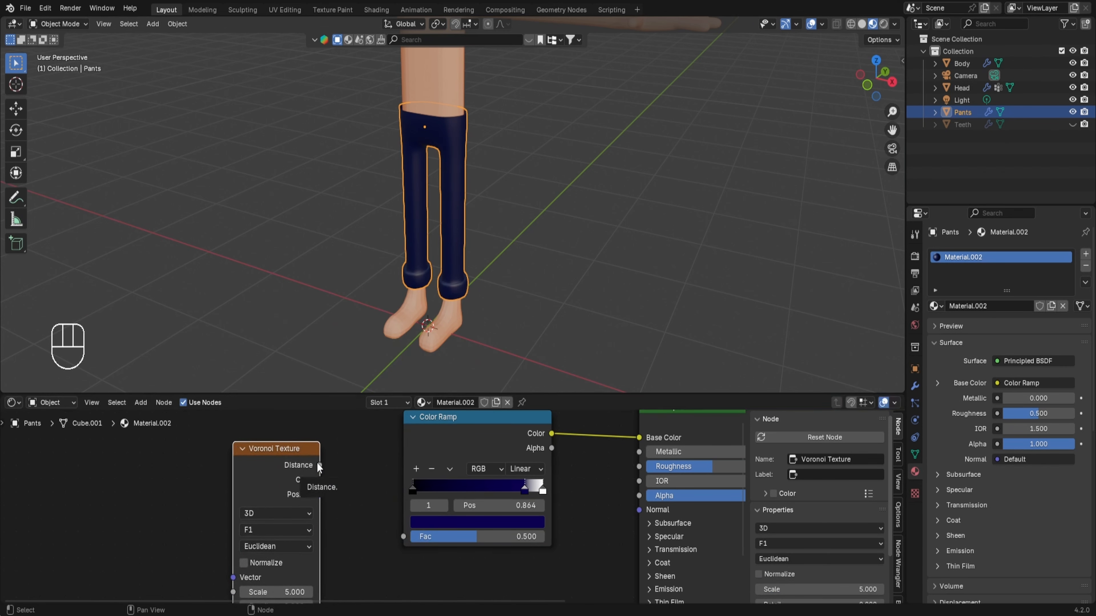
left_click_drag(318, 465, 395, 529)
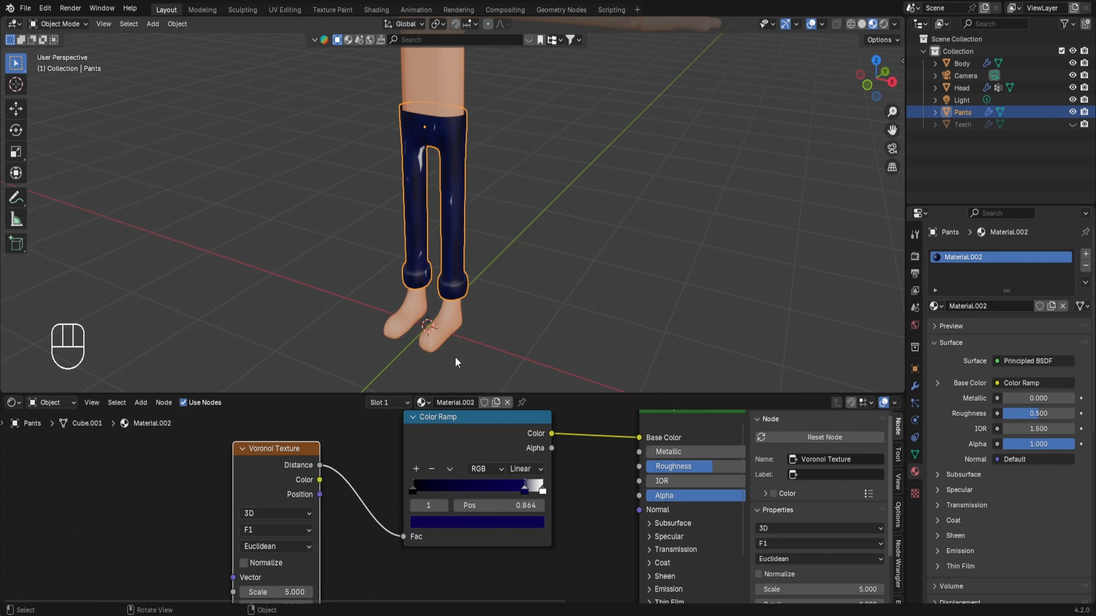
- Enable Normalize on the Voronoi Texture and inspect the pattern on the pant legs up close
left_click(250, 561)
middle_click_drag(354, 265, 410, 247)
scroll(421, 216, "up", 5)
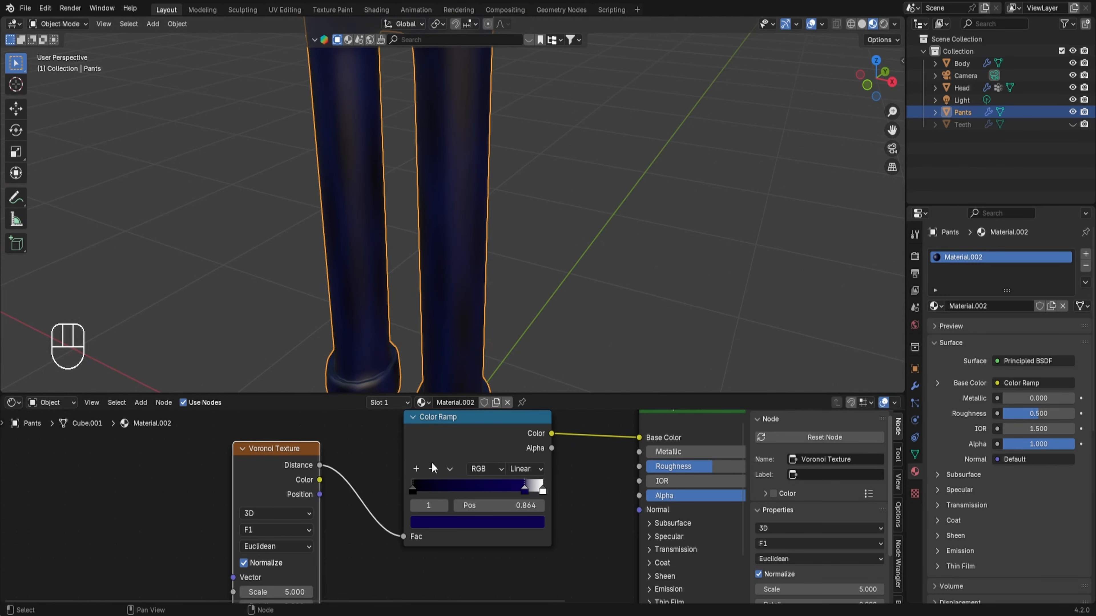
scroll(430, 438, "down", 2)
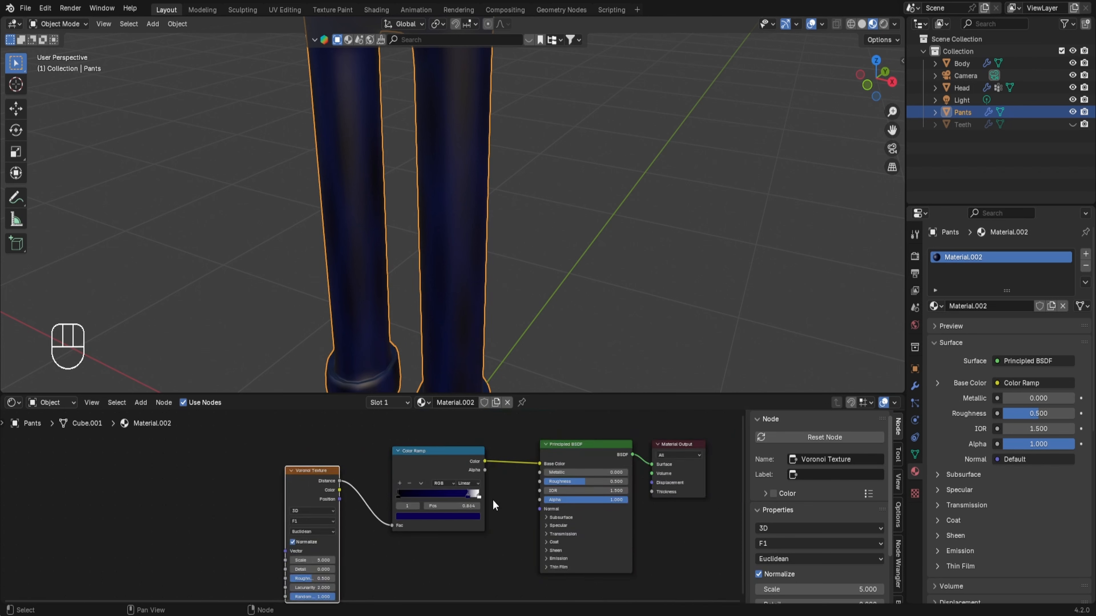
- Add a Bump node and connect its Normal output to the Principled BSDF's Normal input
key("shift+a")
mouse_move(485, 512)
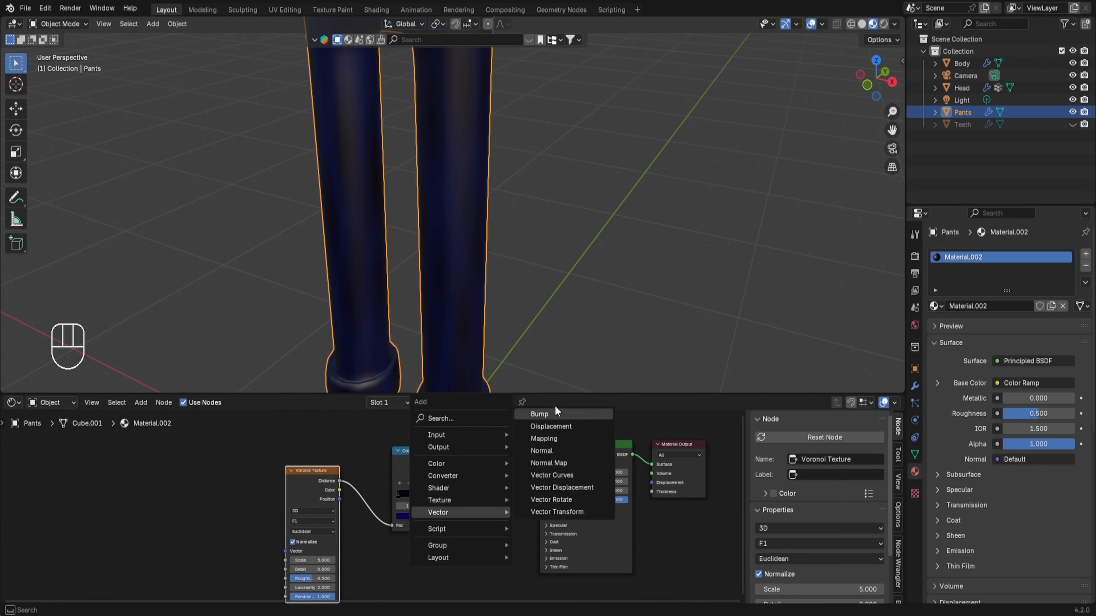
left_click(552, 413)
left_click(499, 529)
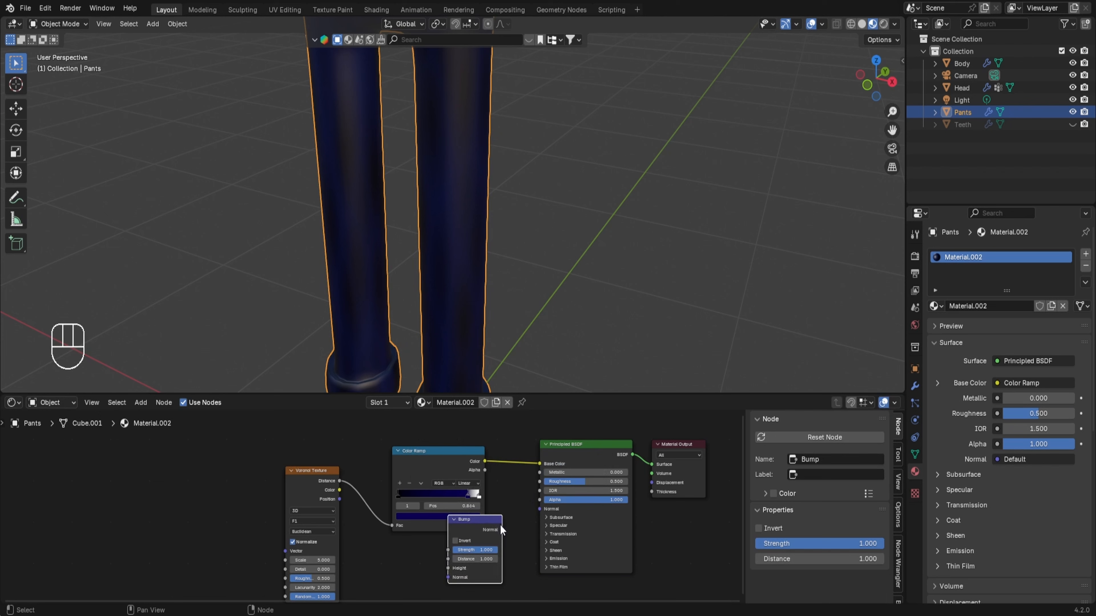
left_click_drag(500, 530, 532, 510)
scroll(539, 535, "down", 1)
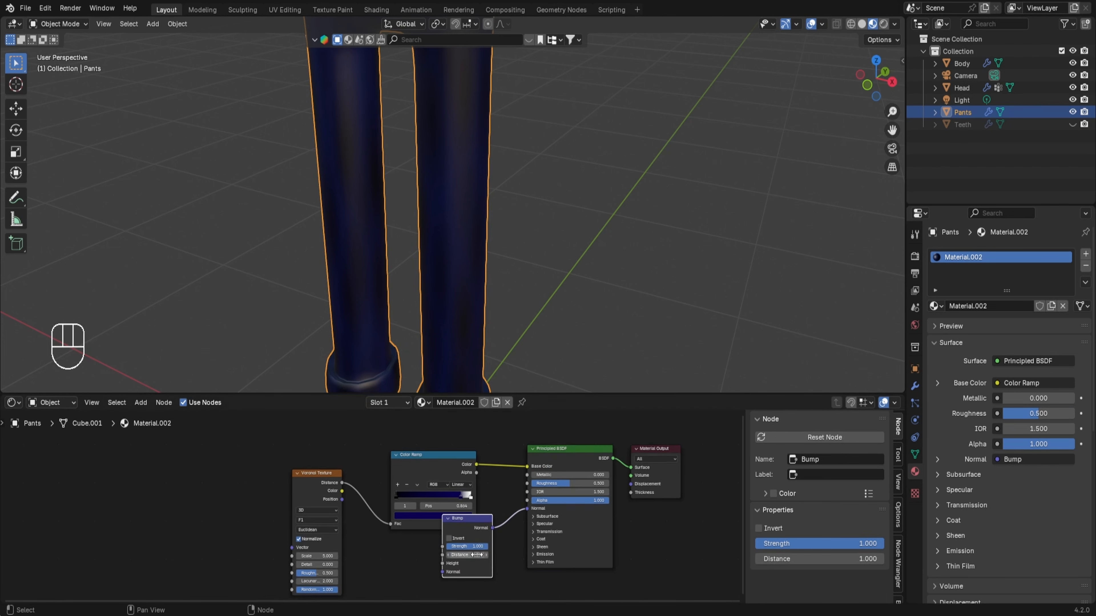
scroll(389, 543, "down", 1)
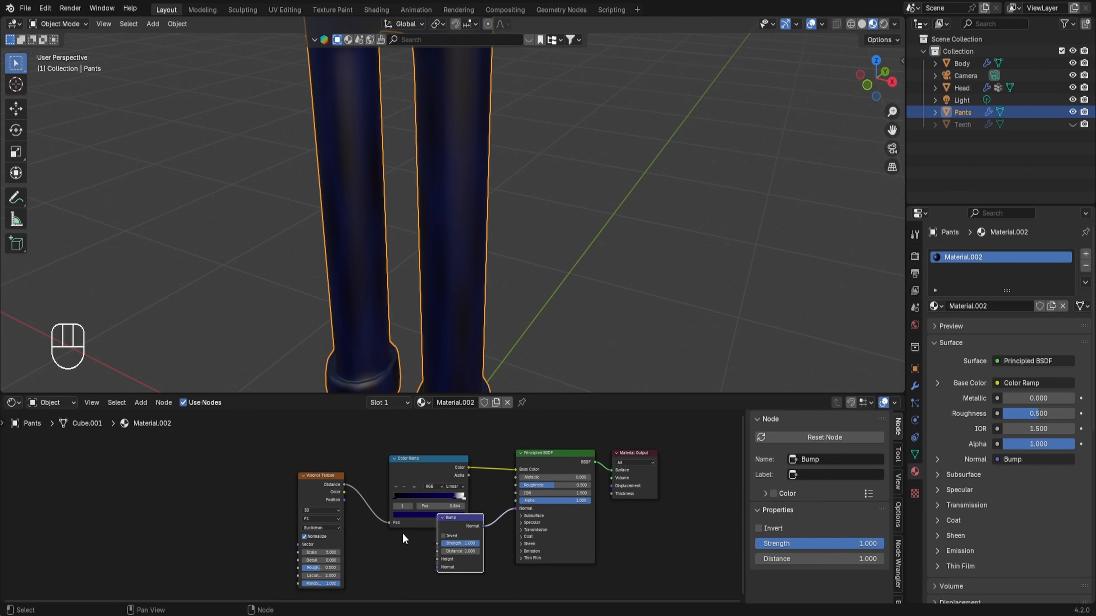
- Add a Magic Texture node and place it above and to the left of the Voronoi Texture node
key("shift+a")
mouse_move(265, 449)
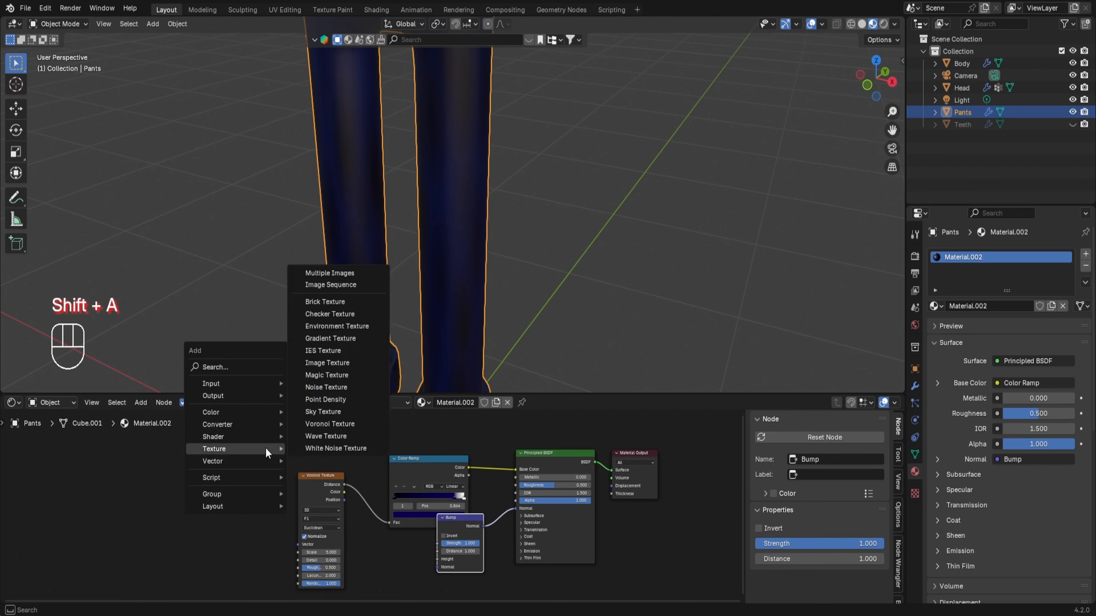
left_click(333, 377)
left_click(220, 424)
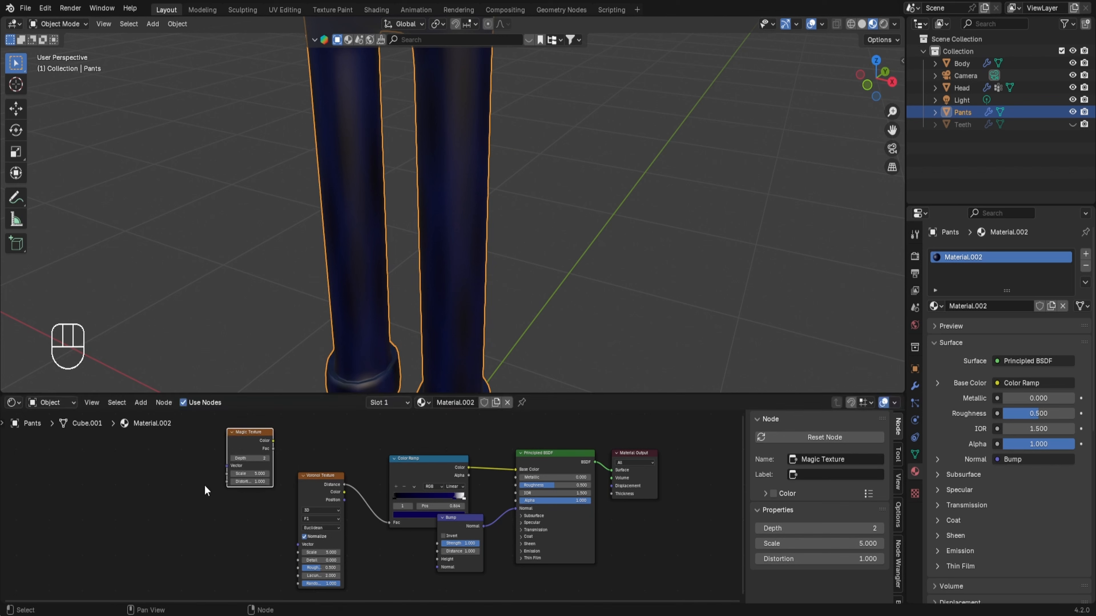
scroll(208, 490, "up", 1)
- Add a Noise Texture node and place it below the Magic Texture node
key("shift+a")
mouse_move(209, 495)
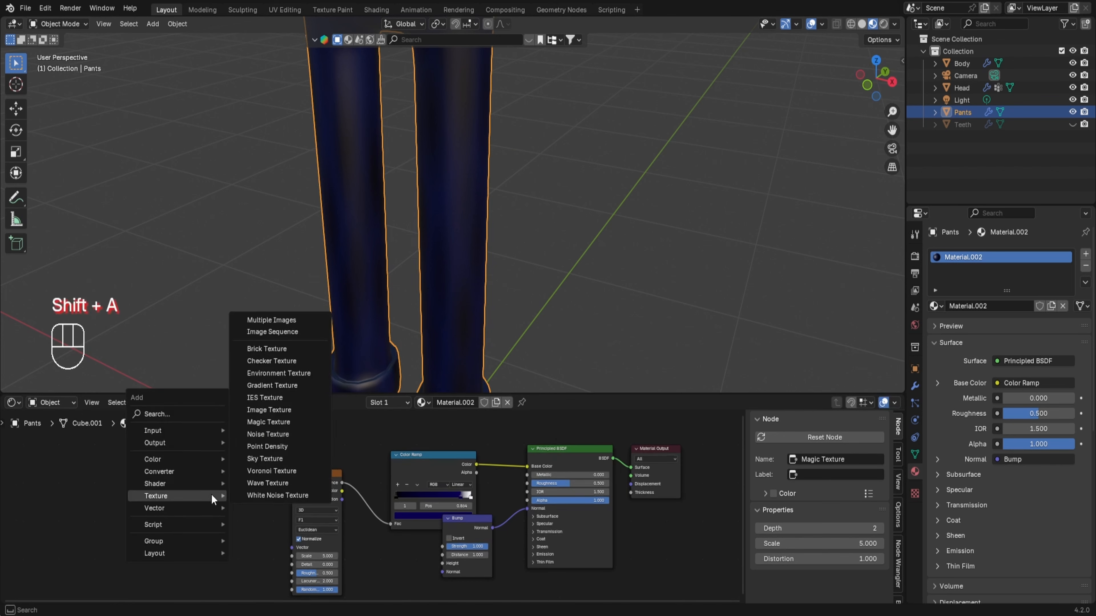
left_click(277, 433)
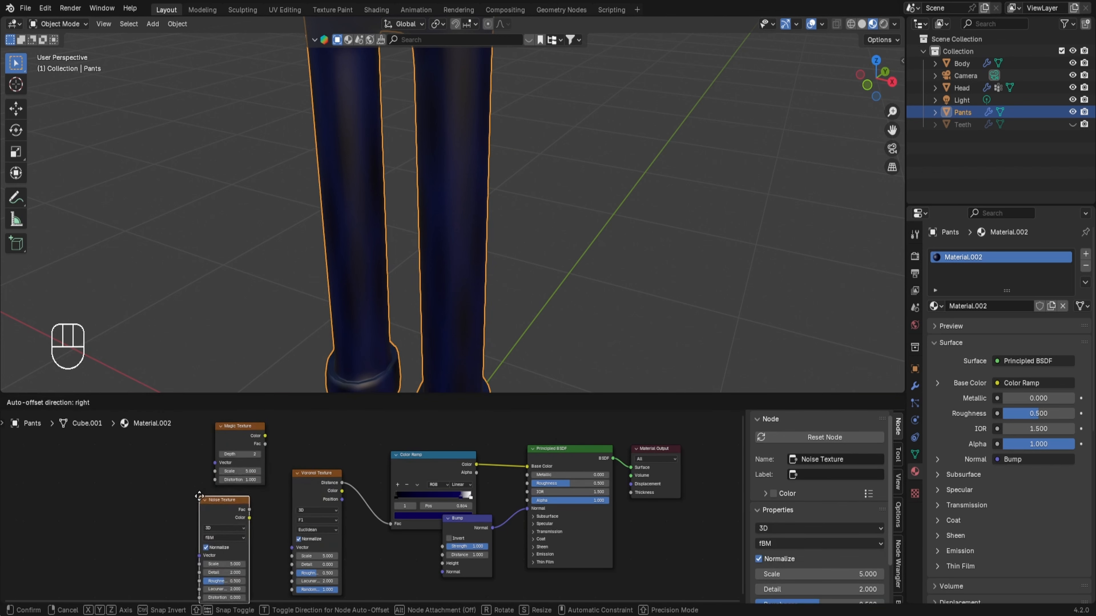
left_click(242, 513)
left_click(274, 444)
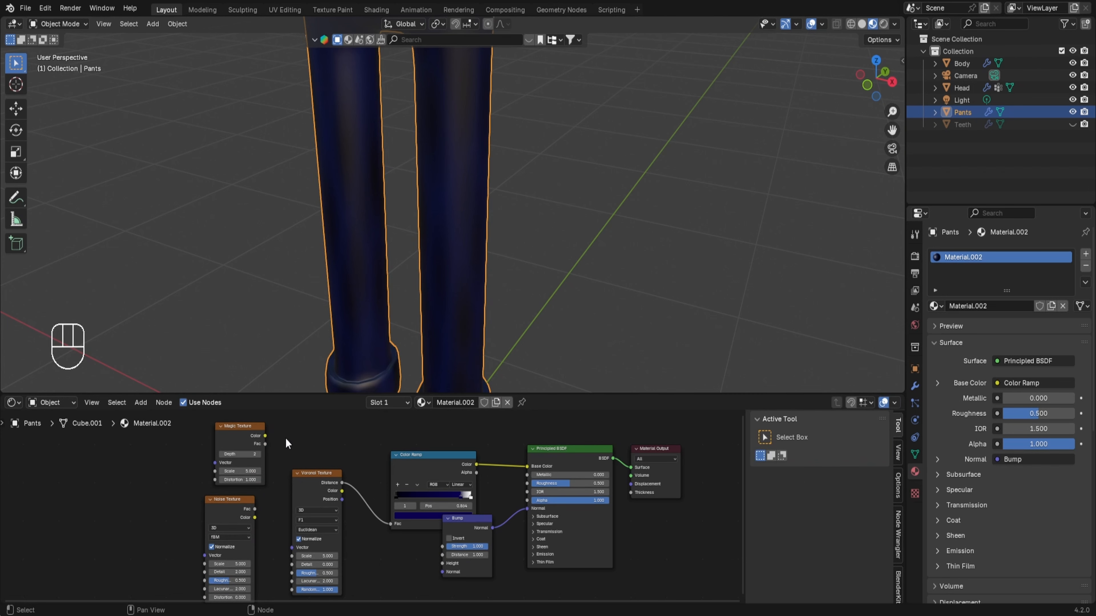
- Add a Mix Color node and connect its Result output to the Bump node's Height input
key("shift+a")
mouse_move(286, 440)
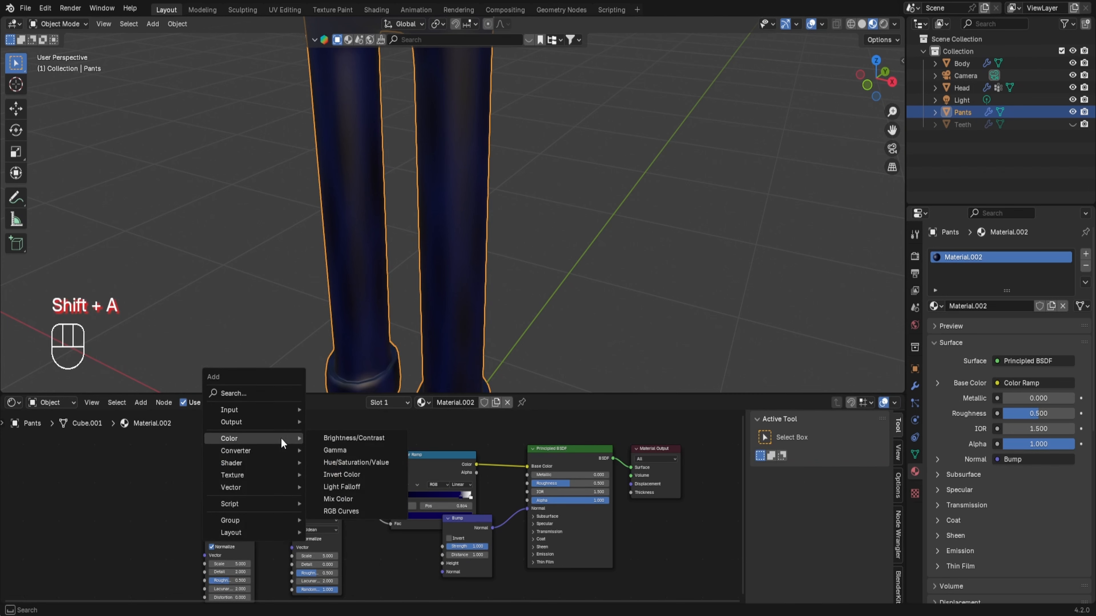
left_click(338, 499)
left_click(358, 536)
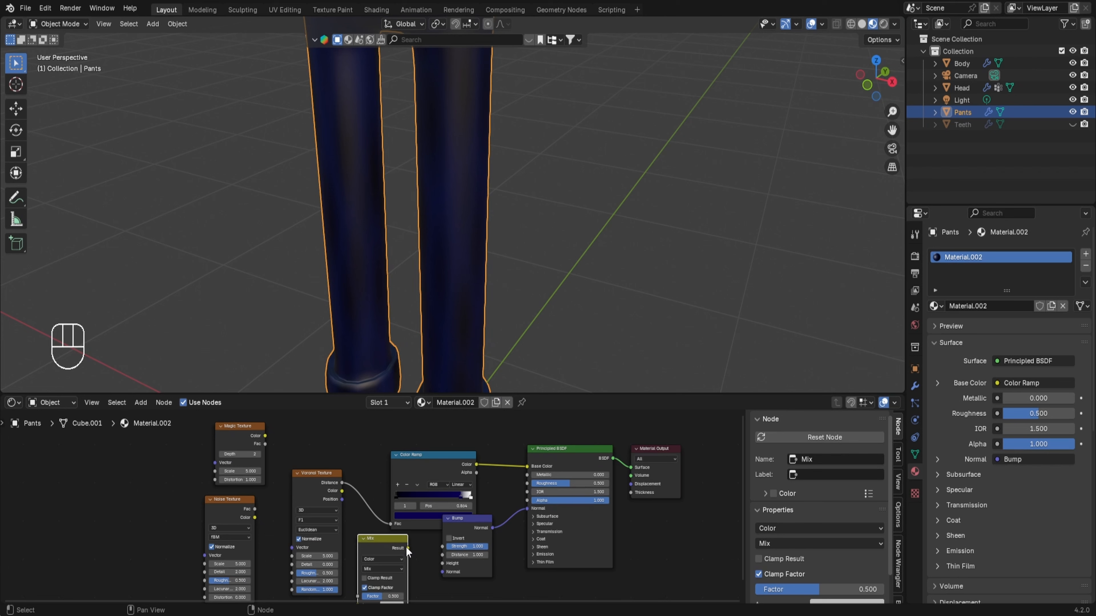
left_click_drag(407, 547, 437, 564)
scroll(362, 509, "down", 1)
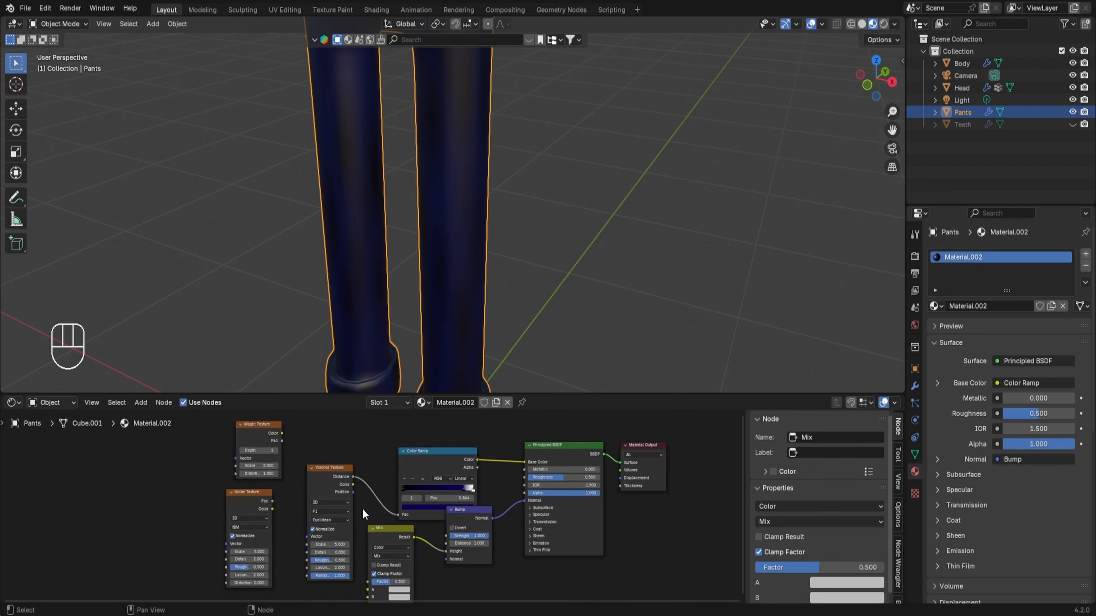
scroll(286, 469, "up", 1)
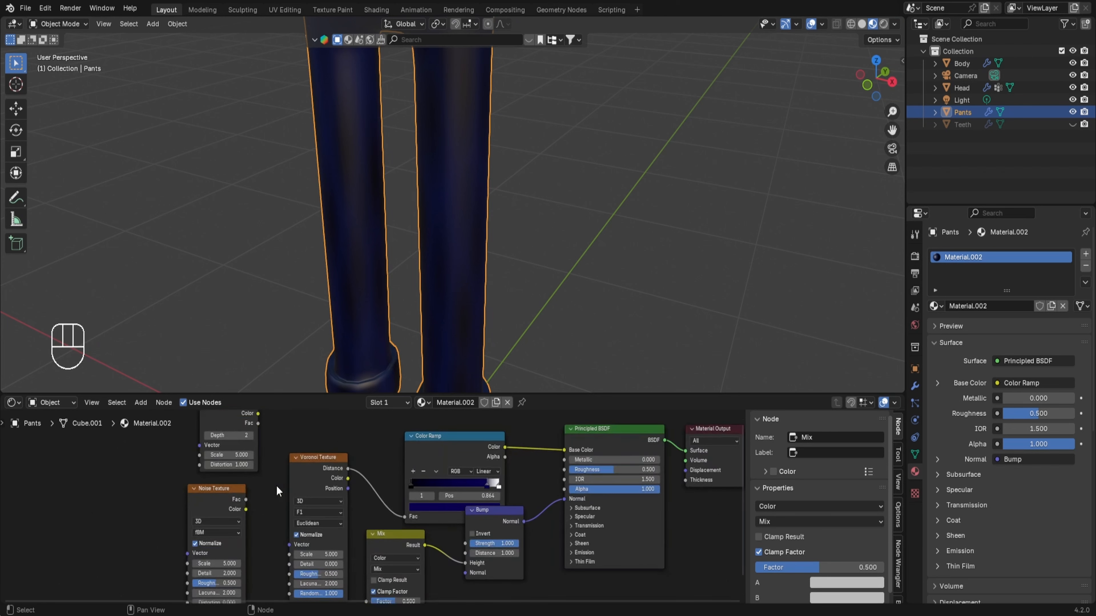
- Connect the Noise Texture's Fac output to the Mix node's A input and the Magic Texture's Color output to B
middle_click_drag(278, 494, 280, 454)
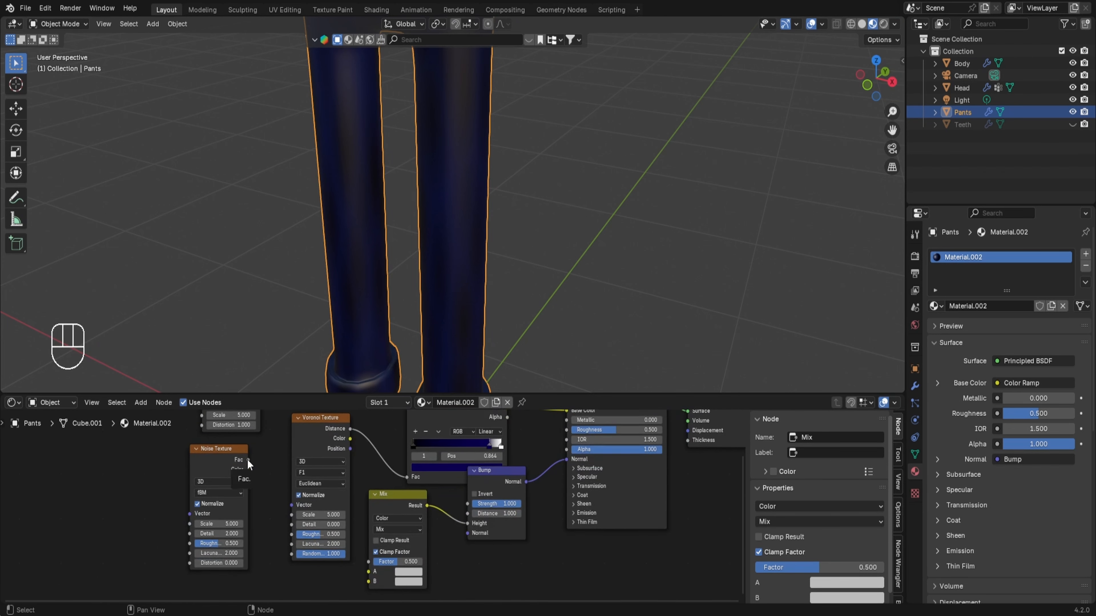
left_click_drag(247, 459, 363, 572)
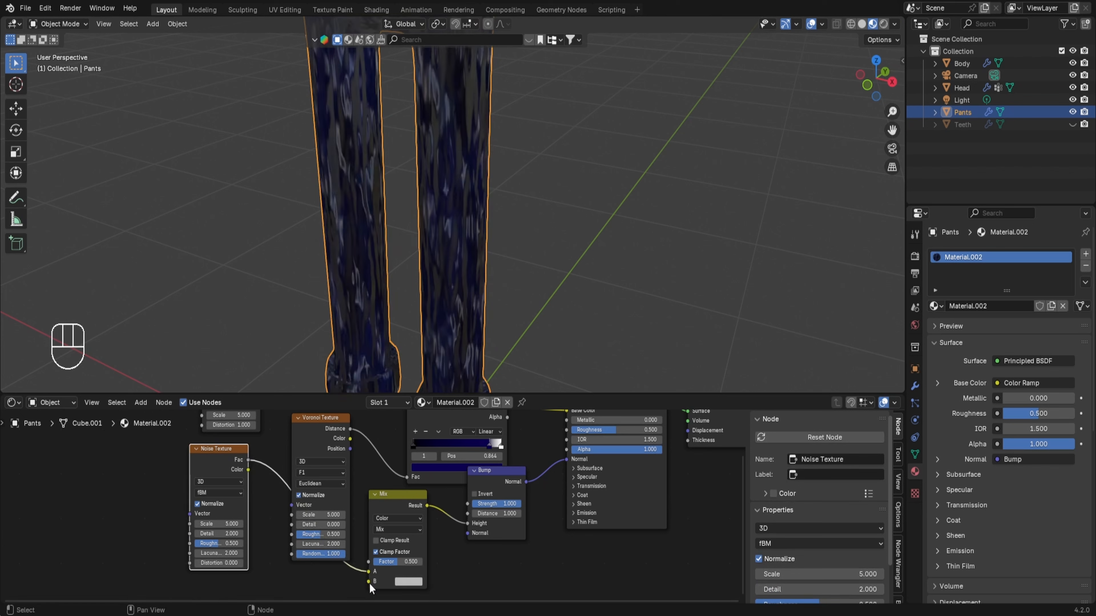
scroll(341, 501, "down", 1)
middle_click_drag(351, 450, 352, 483)
left_click_drag(269, 418, 365, 570)
scroll(367, 483, "down", 1)
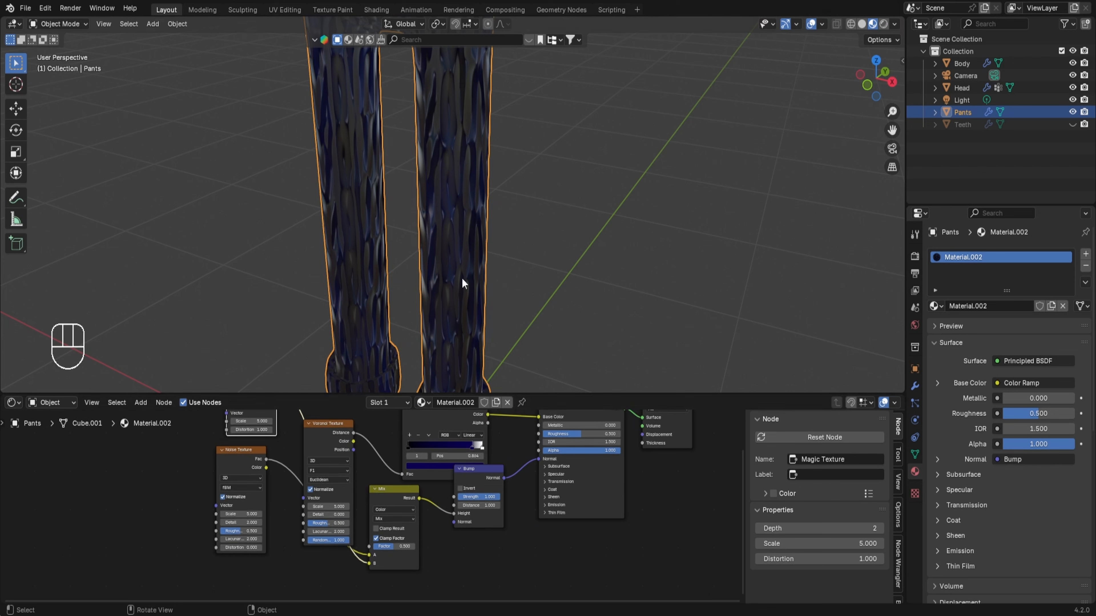
- Set the Noise Texture's Scale to 1000
scroll(222, 480, "up", 4)
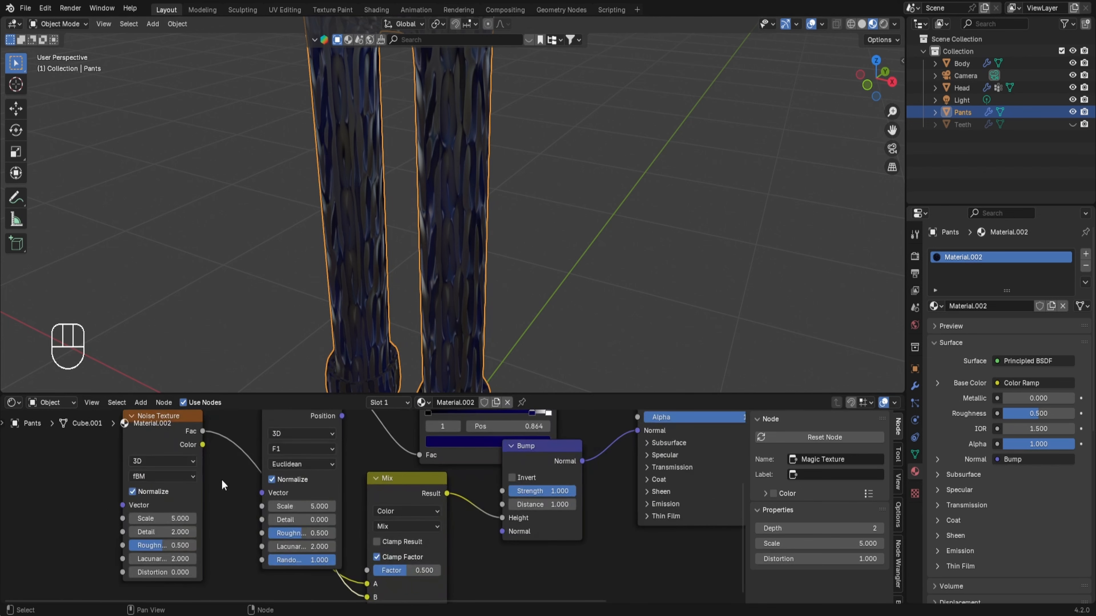
middle_click_drag(203, 479, 259, 515)
left_click(198, 550)
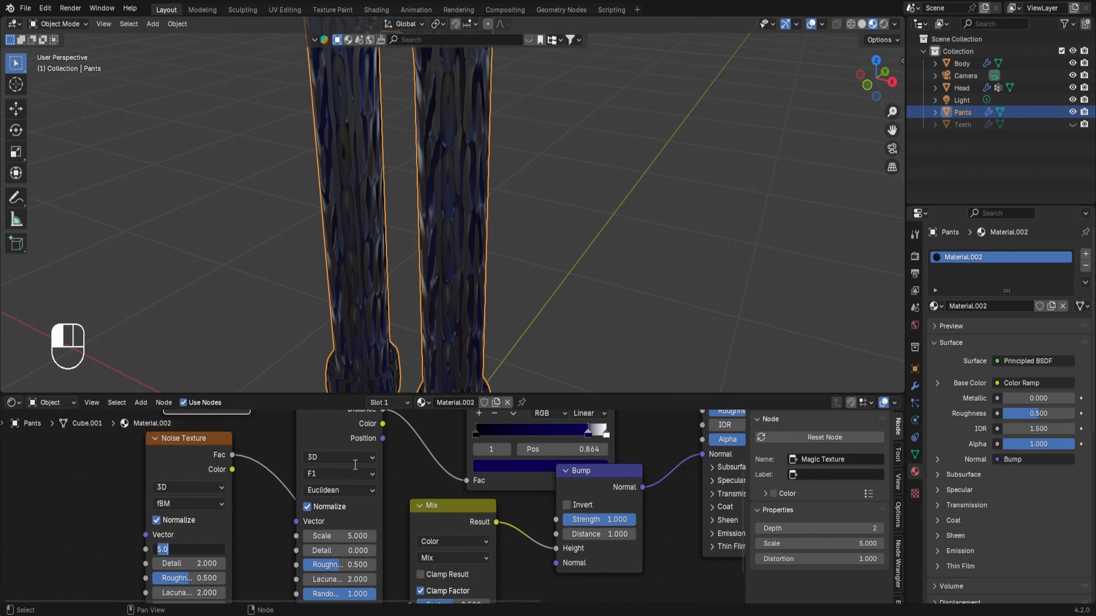
type("00")
key("Return")
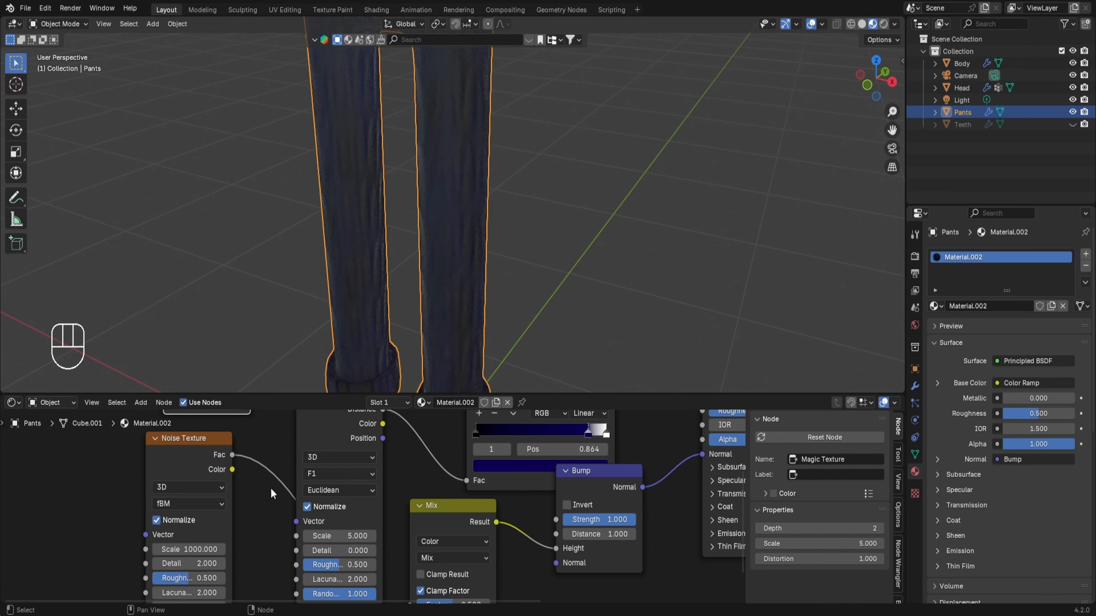
- Set the Magic Texture's Scale to 500
middle_click_drag(268, 516, 266, 435)
left_click_drag(197, 503, 296, 502)
left_click(198, 503)
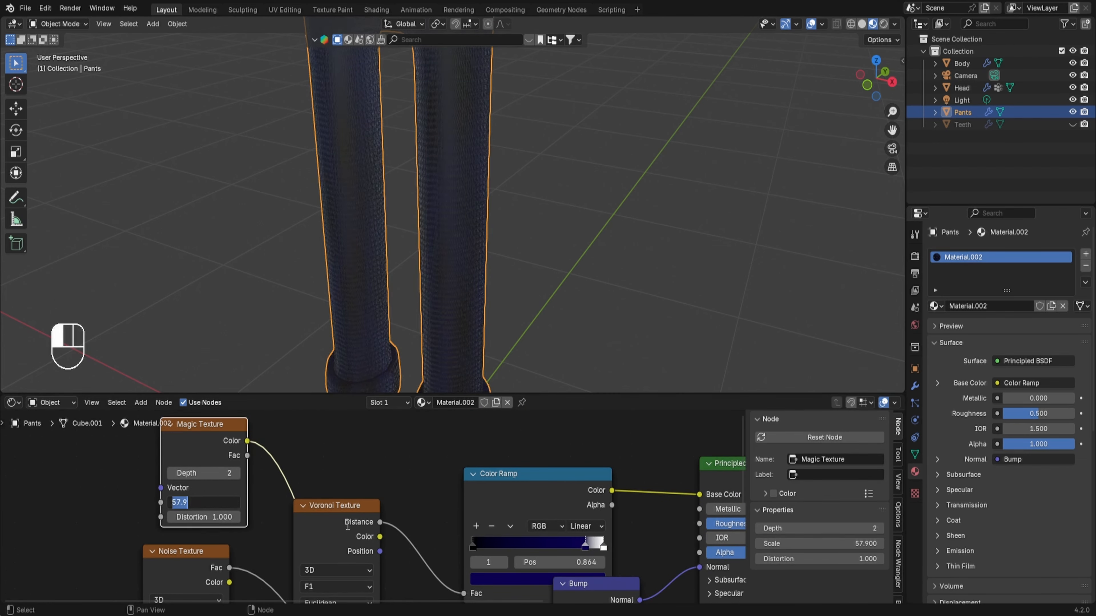
type("500")
key("Return")
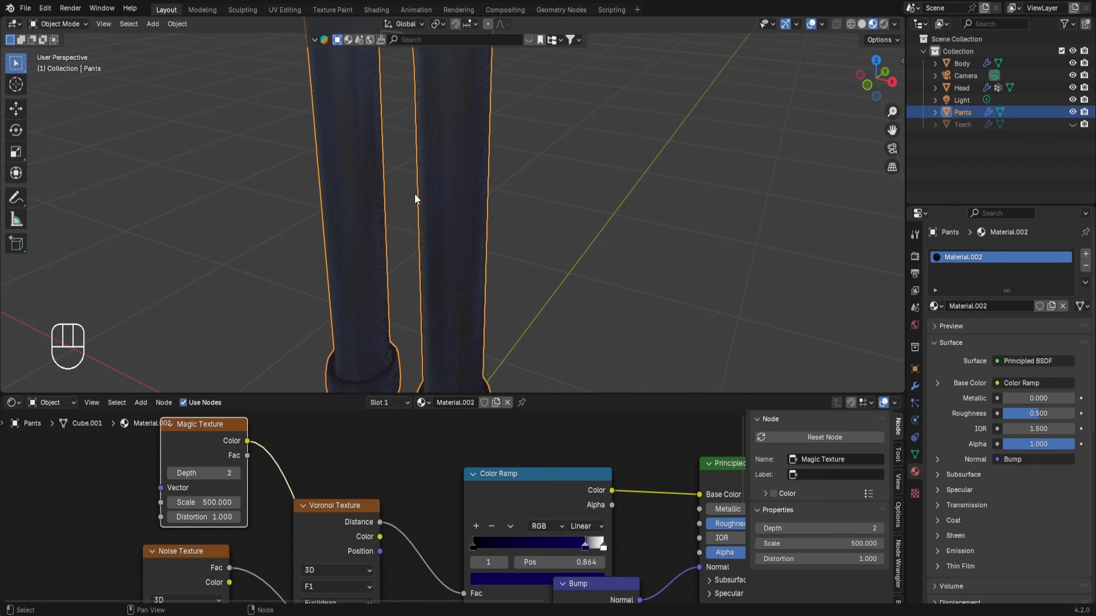
- Try raising the Noise Texture's Roughness to 1.000 and compare the effect on the pants
scroll(432, 209, "down", 3)
middle_click_drag(291, 543, 331, 547)
scroll(331, 547, "down", 1)
left_click_drag(234, 499, 267, 499)
right_click(234, 499)
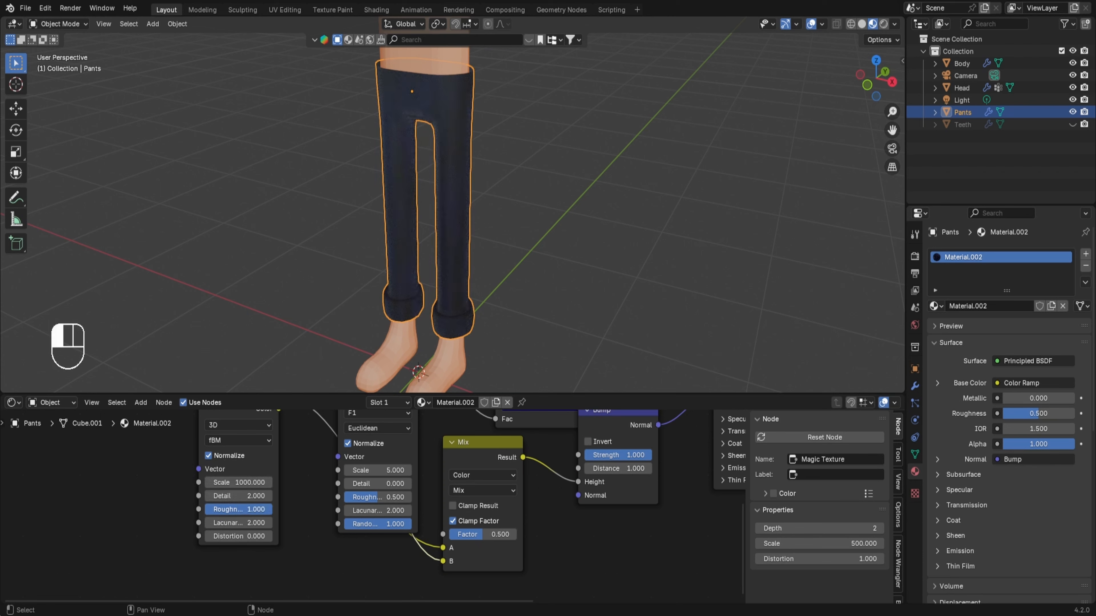
mouse_move(227, 524)
left_mouse_down()
mouse_move(243, 524)
mouse_move(227, 524)
left_mouse_up()
scroll(268, 457, "down", 1)
middle_click_drag(293, 449, 303, 537)
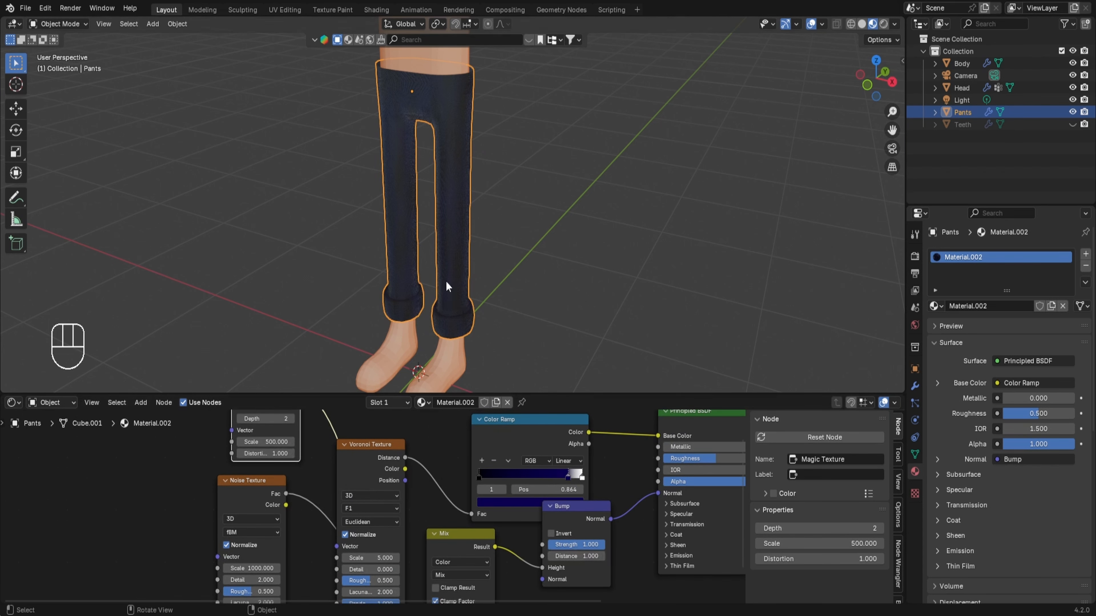
- Switch the viewport to Solid shading and open the Body mesh in Edit Mode
scroll(466, 272, "down", 1)
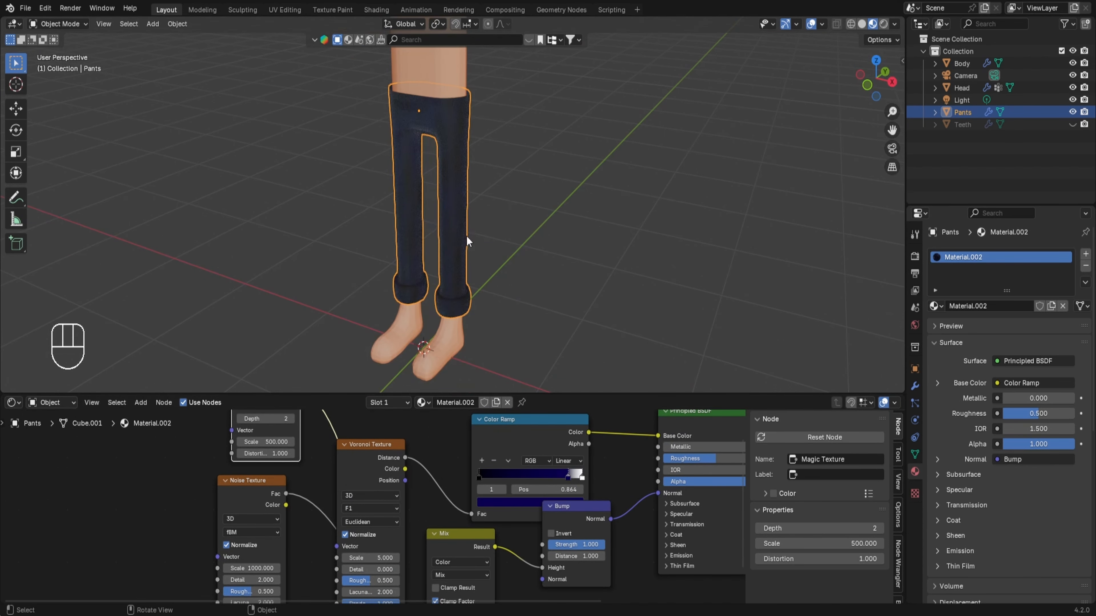
scroll(466, 236, "down", 5)
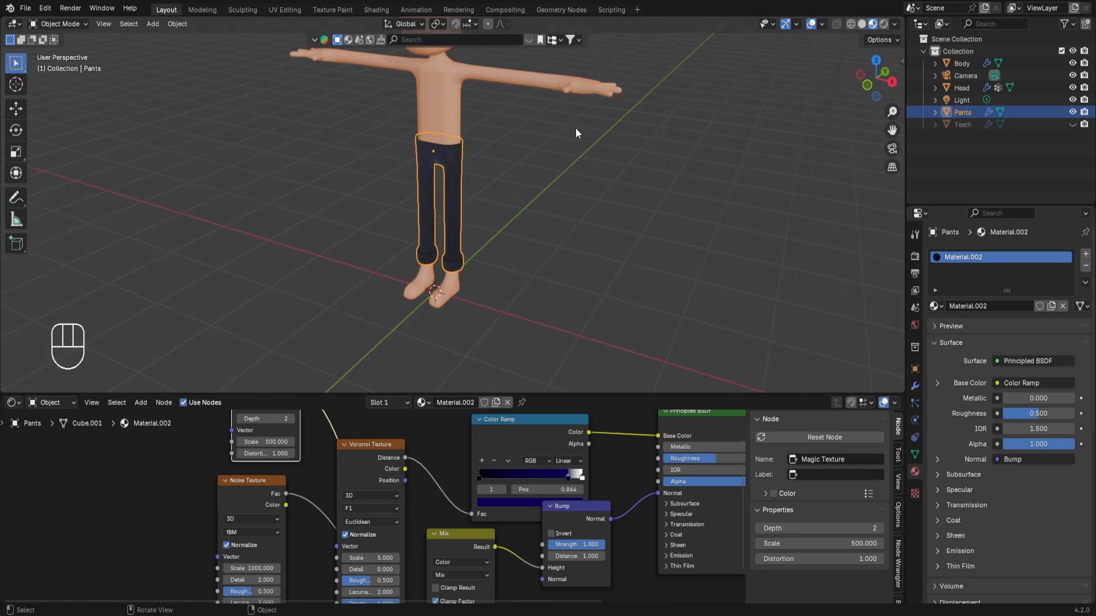
left_click(861, 24)
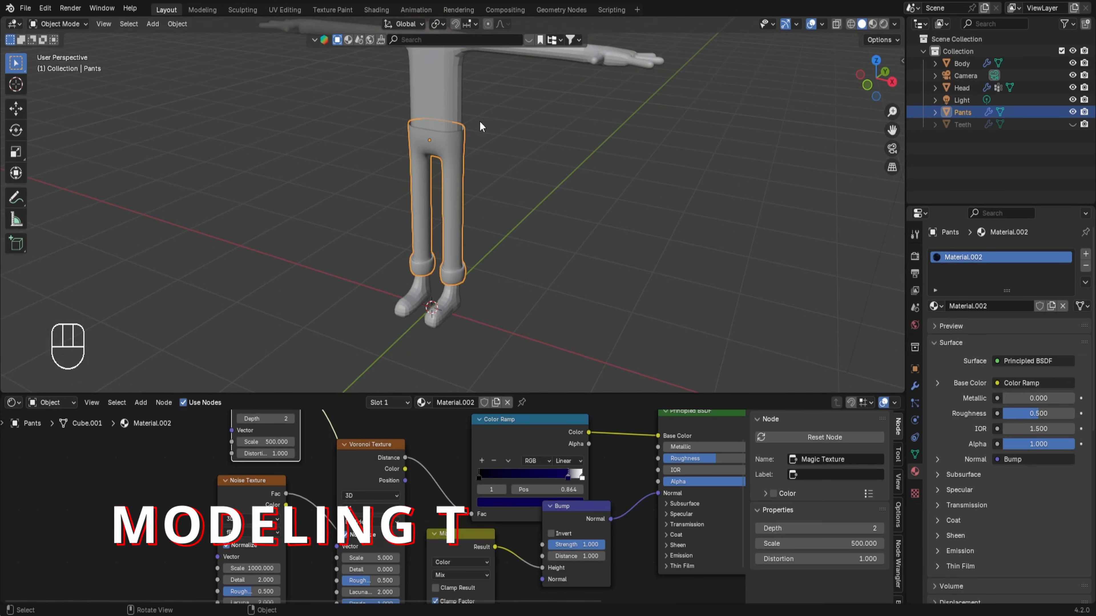
left_click(447, 95)
right_click(447, 95)
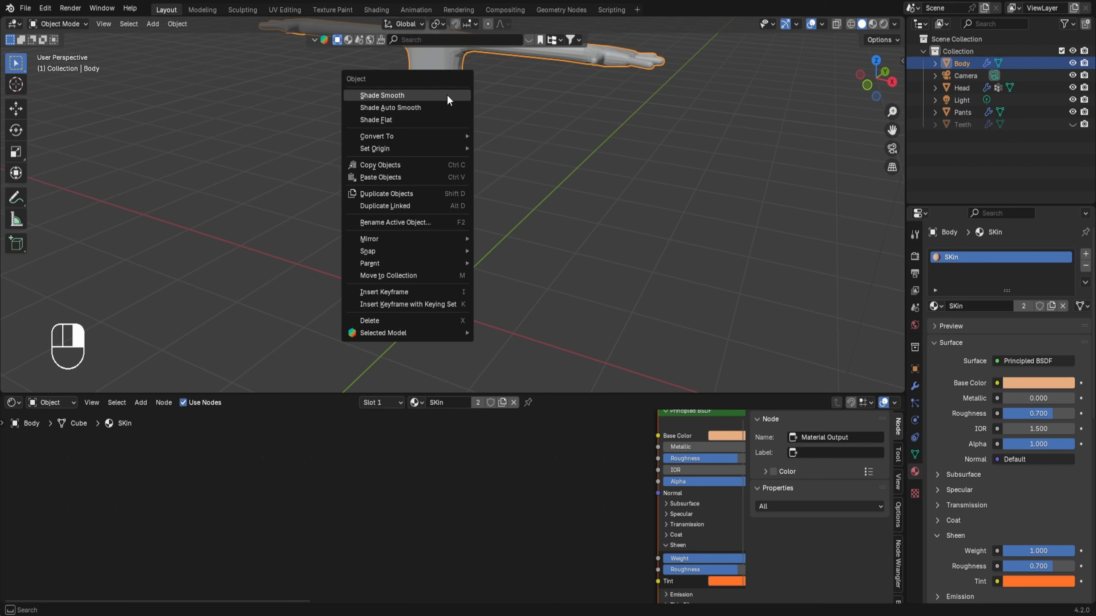
left_click(447, 99)
key("Tab")
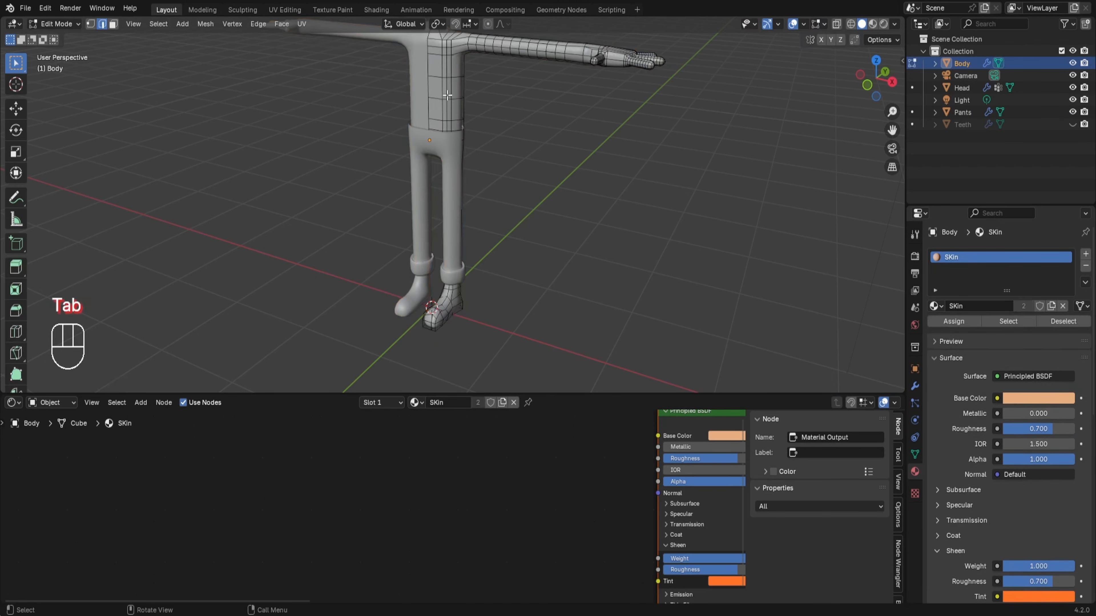
- Turn off the viewport display of the Body's Subdivision modifier
scroll(449, 318, "up", 1)
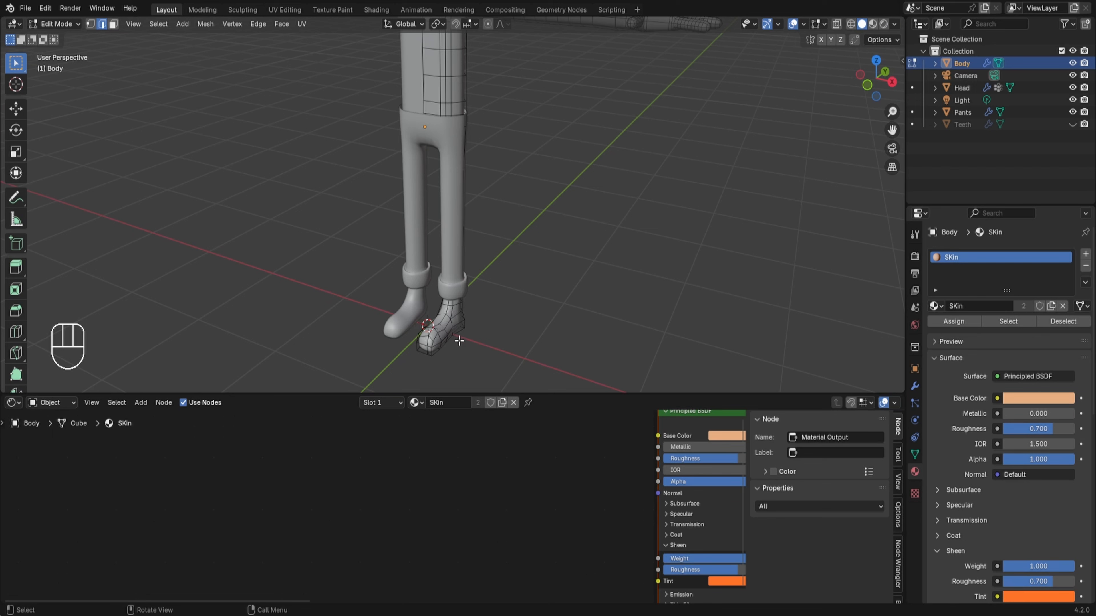
left_click(915, 385)
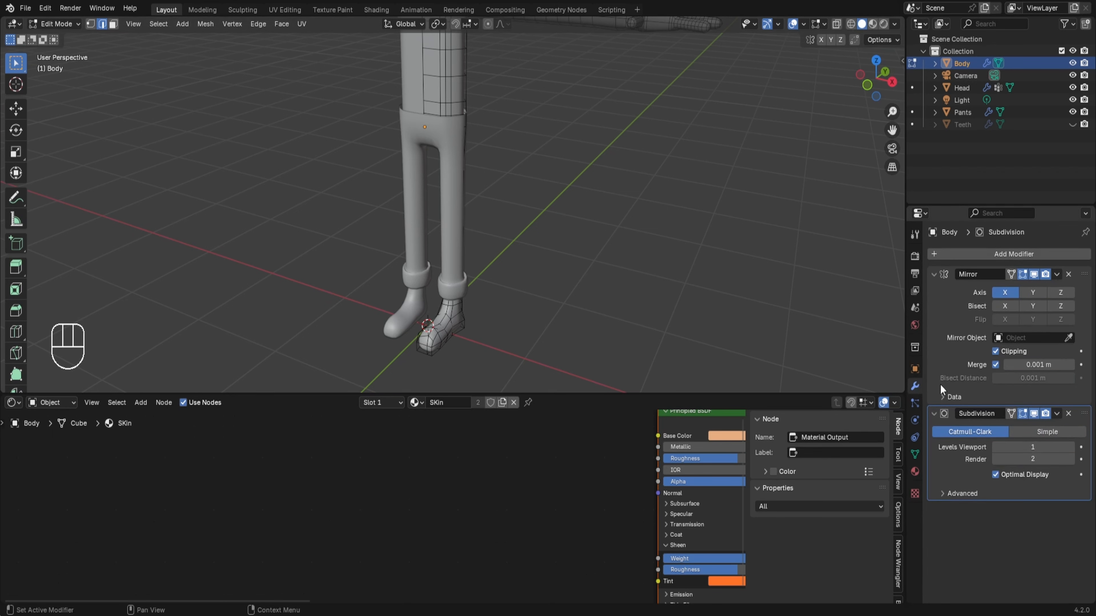
left_click(1033, 413)
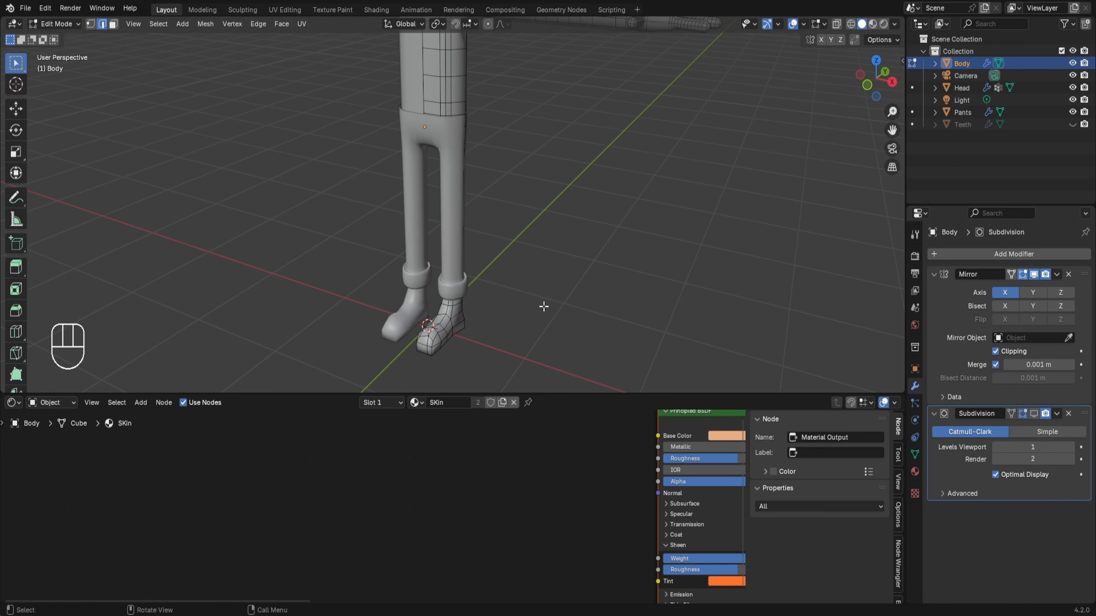
- Duplicate the faces of the Body's foot in place and separate the copy into its own object
key("KP_3")
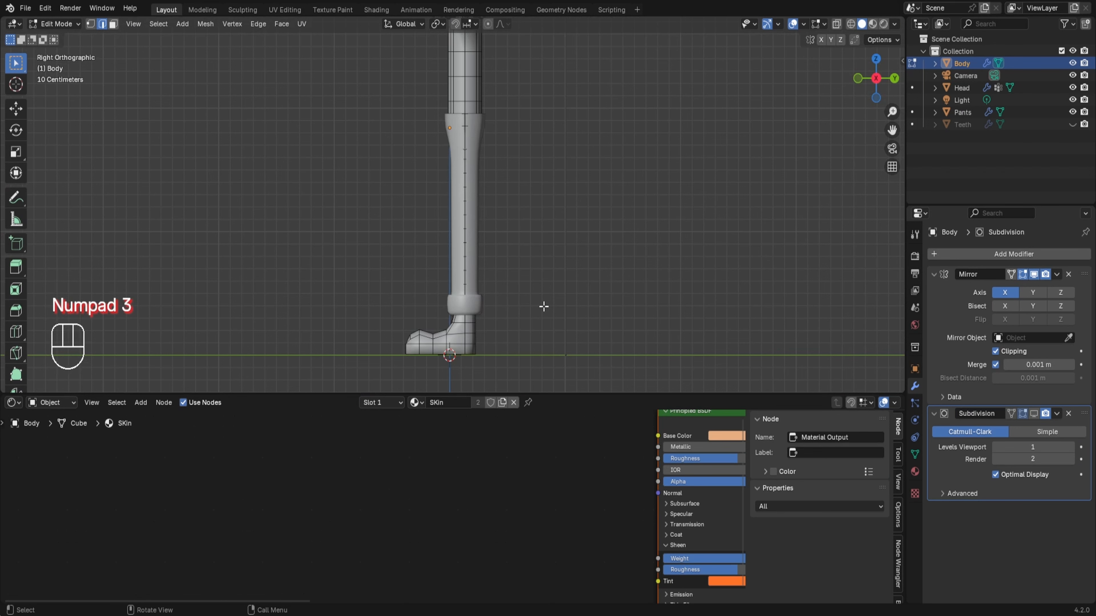
key("alt+z")
left_click_drag(385, 322, 508, 372)
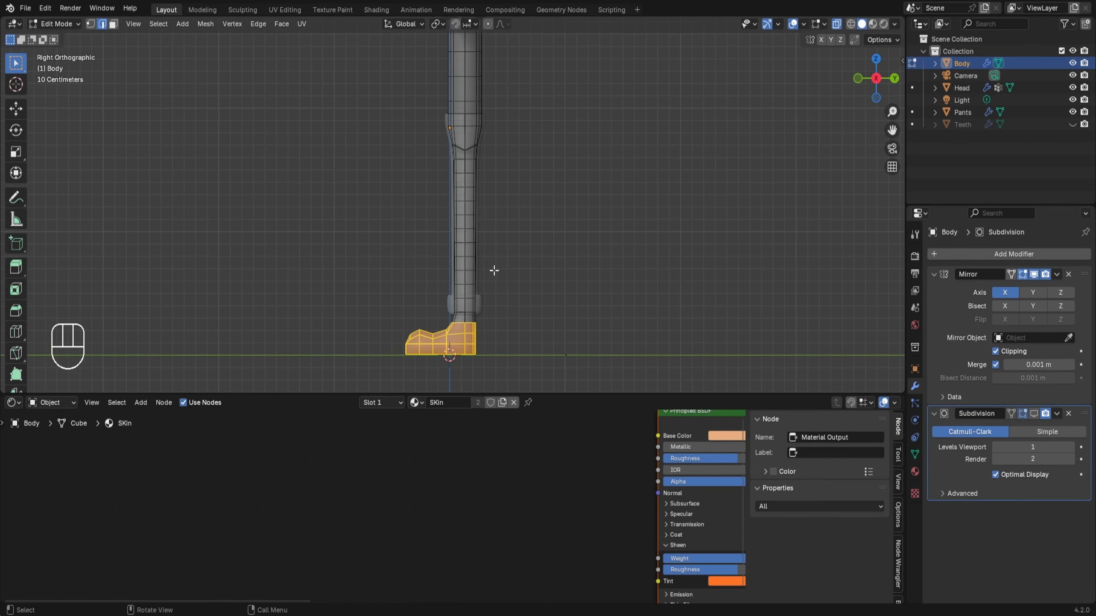
middle_click_drag(494, 270, 560, 311)
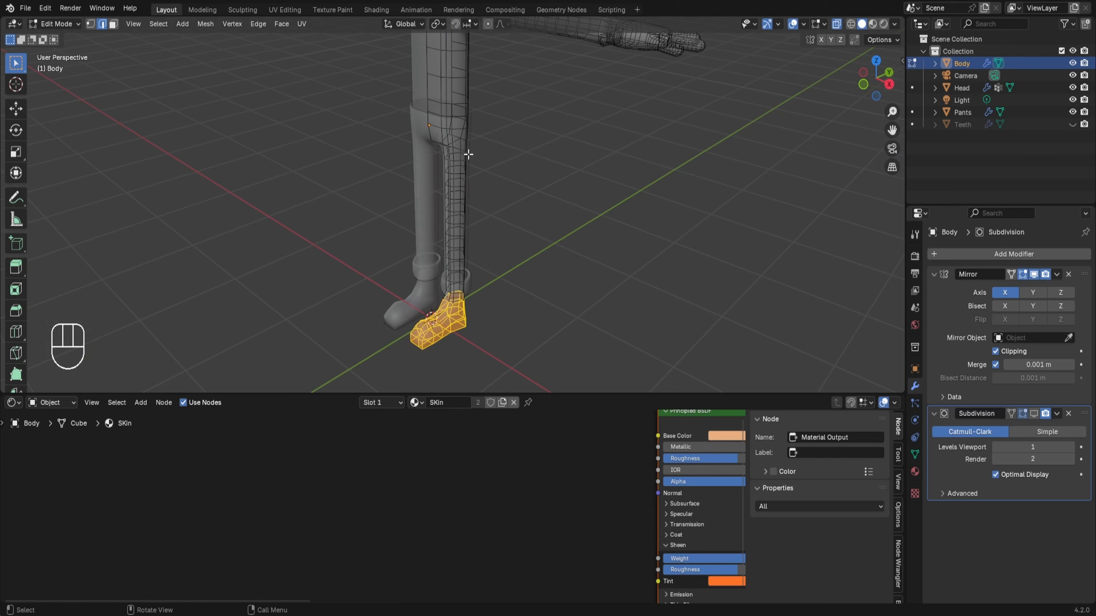
key("alt+z")
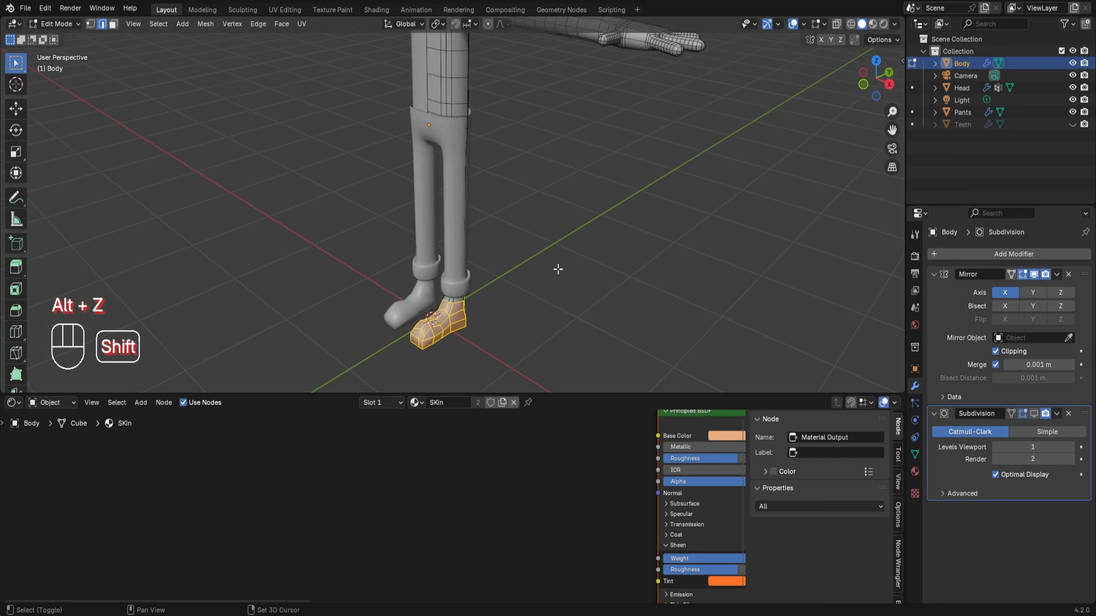
key("shift+d")
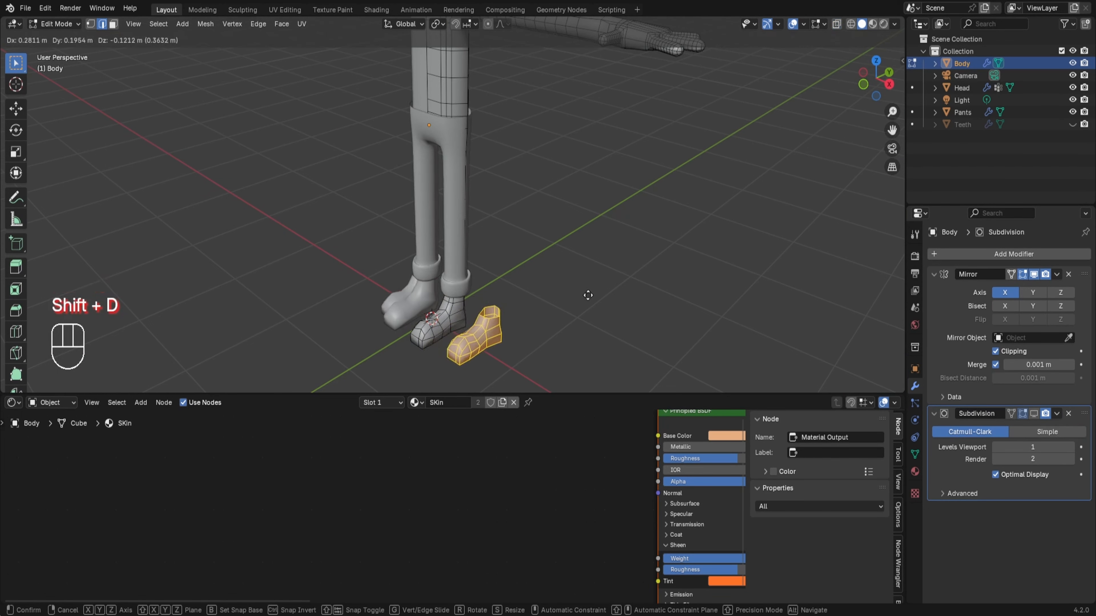
right_click(588, 295)
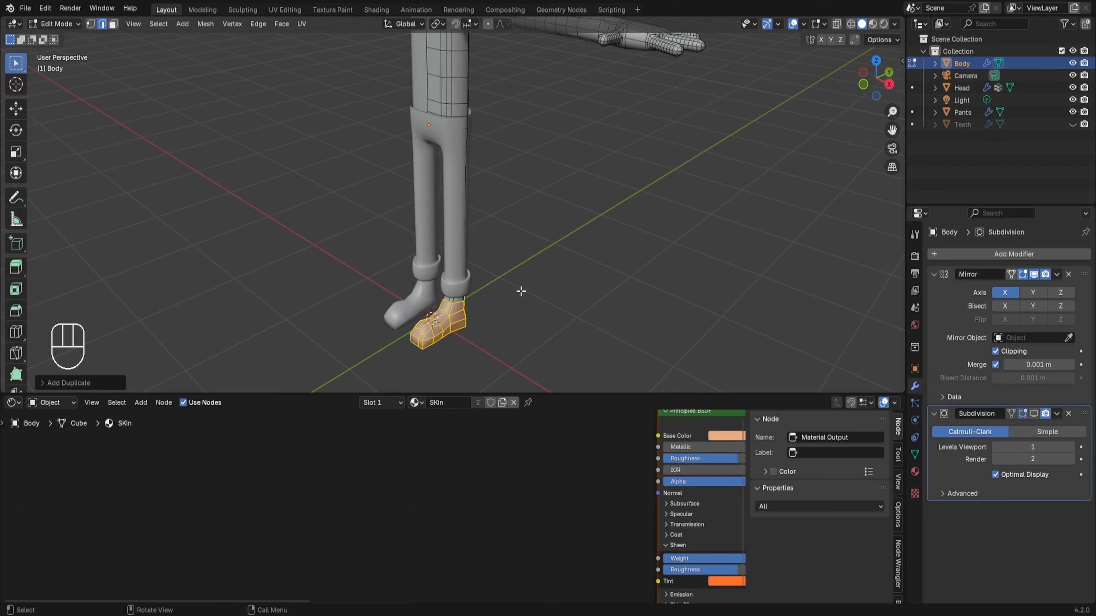
key("p")
left_click(496, 298)
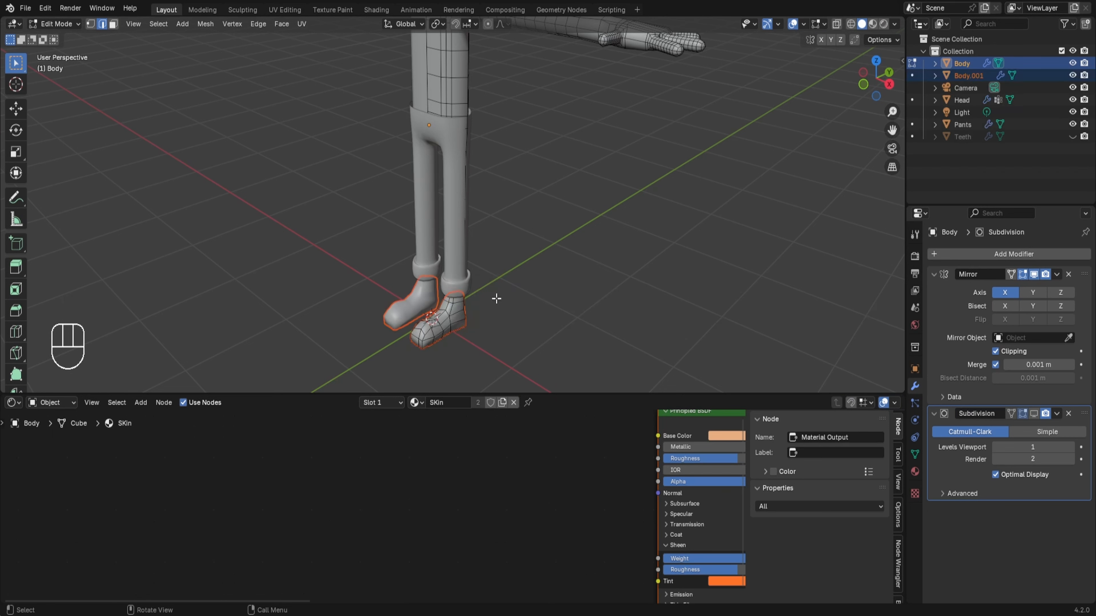
- Return to Object Mode and rename the separated foot object SHoes
key("Tab")
left_click(436, 316)
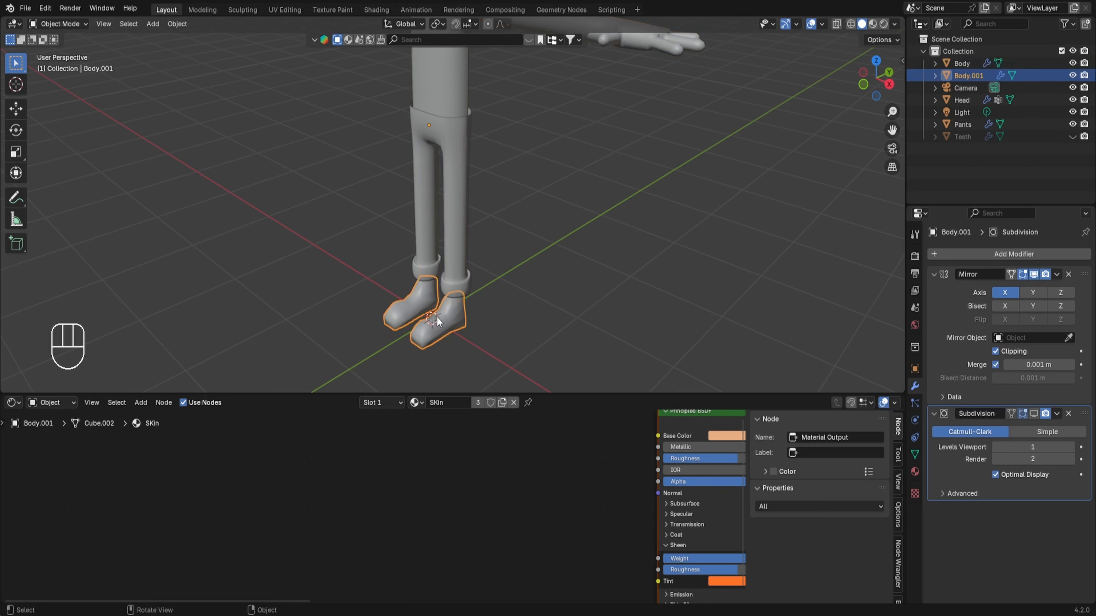
double_click(963, 76)
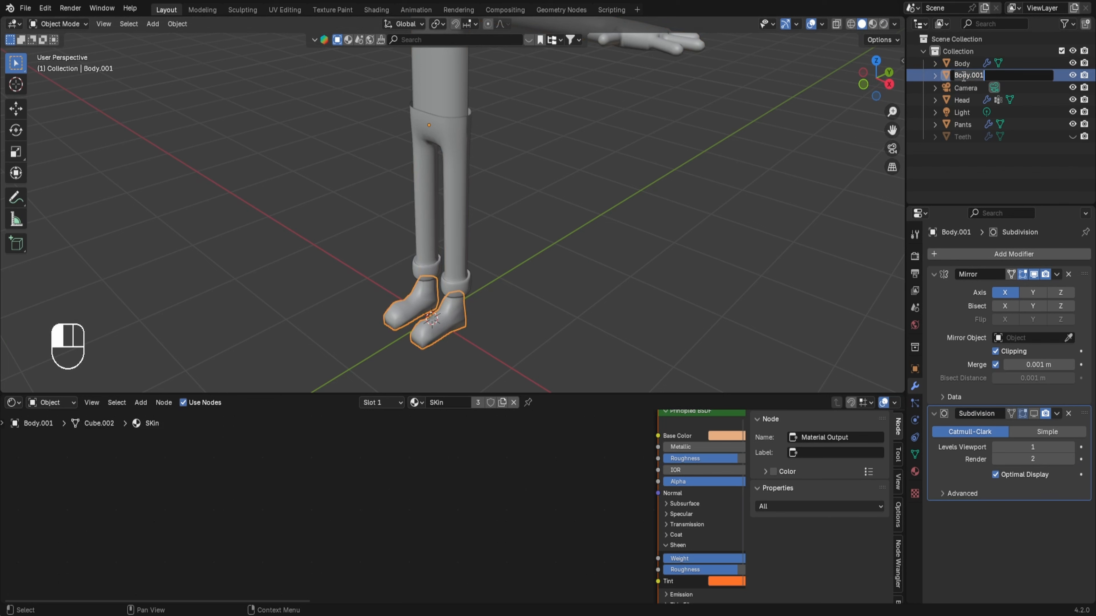
type("Shoes")
key("Return")
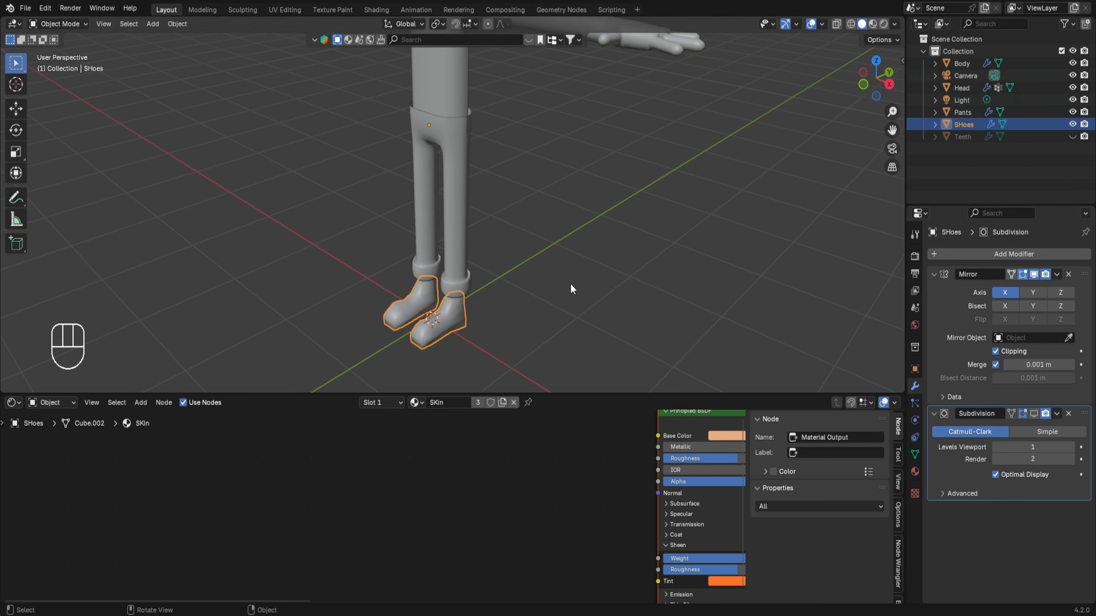
- Fatten the whole shoe mesh slightly outward along its normals so it sits around the foot
key("Tab")
key("a")
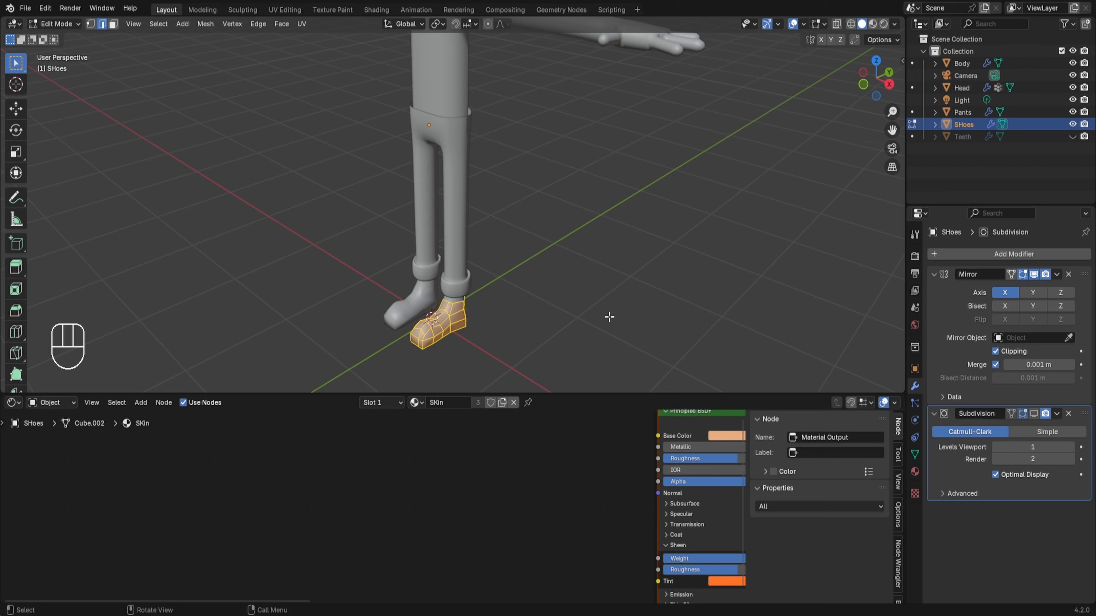
key("alt+s")
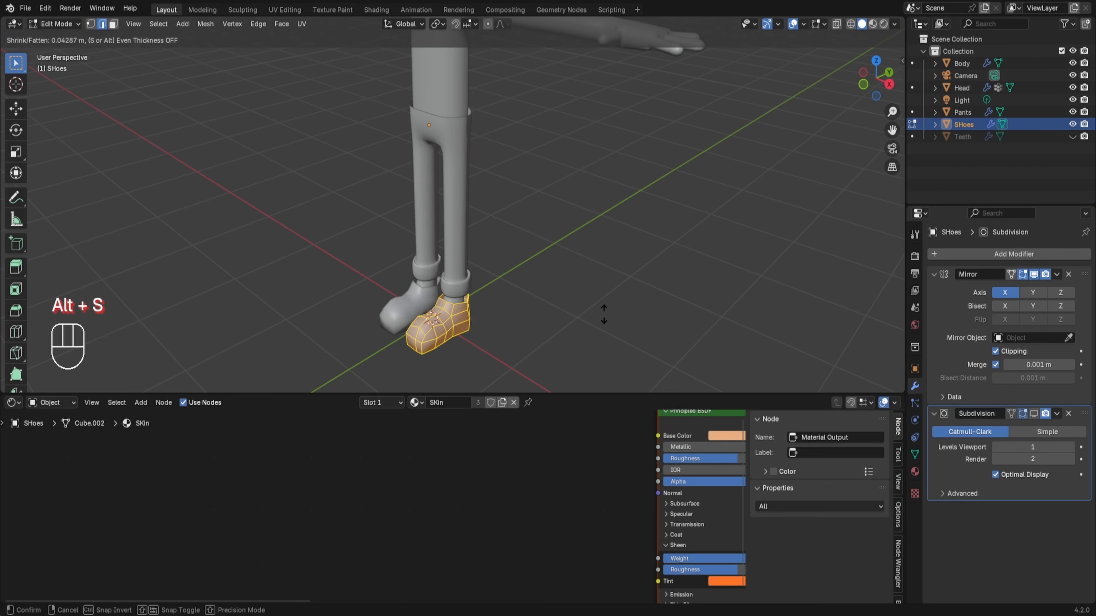
left_click(607, 315)
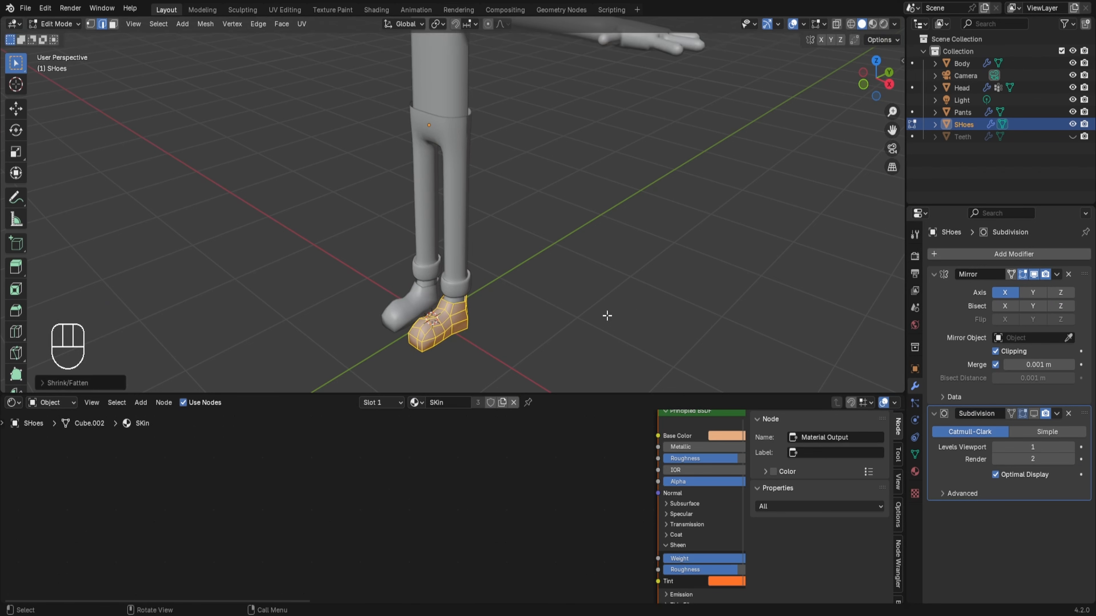
- Add one centred loop cut around the lower side of the shoe, just above the sole
scroll(478, 306, "up", 2)
middle_click_drag(477, 323, 517, 228, "shift")
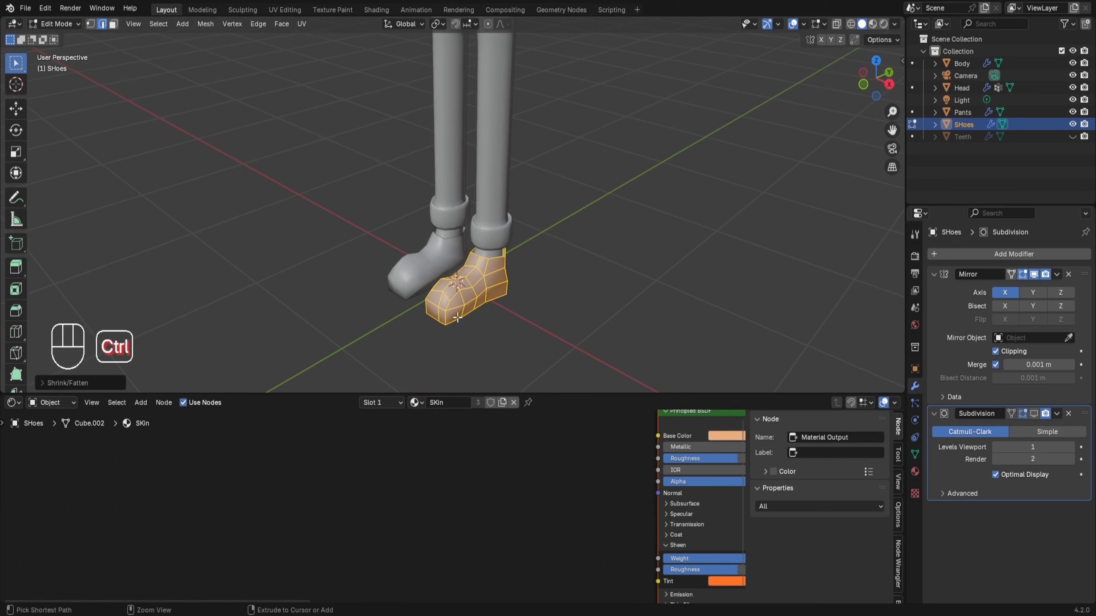
key("ctrl+r")
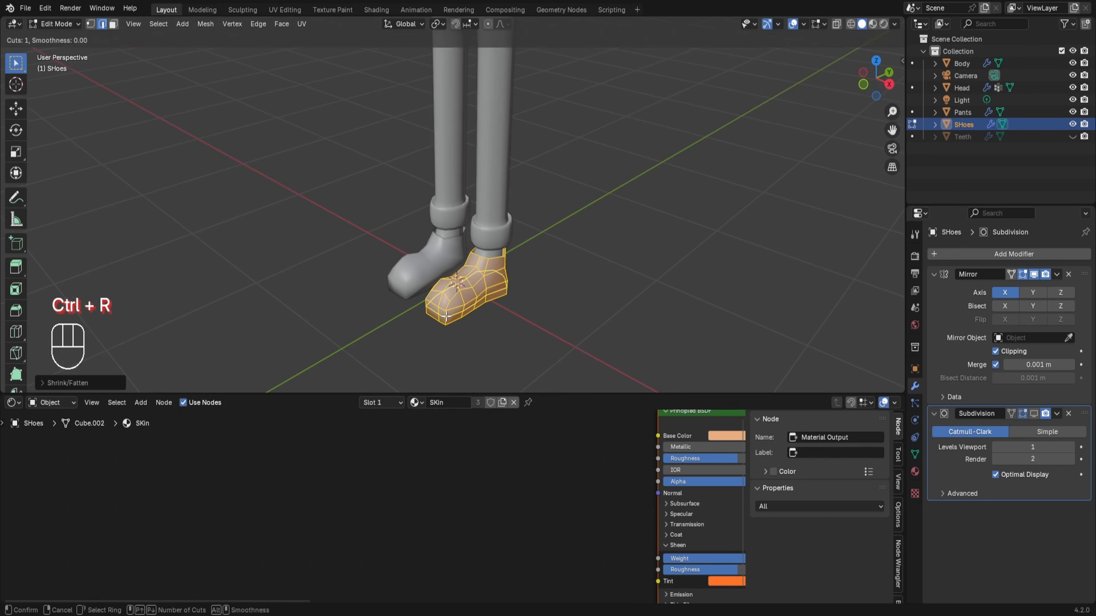
left_click(446, 316)
right_click(446, 316)
- Extrude the face loop around the shoe's bottom edge along its normals by about 0.015 m to form a sole
key("3")
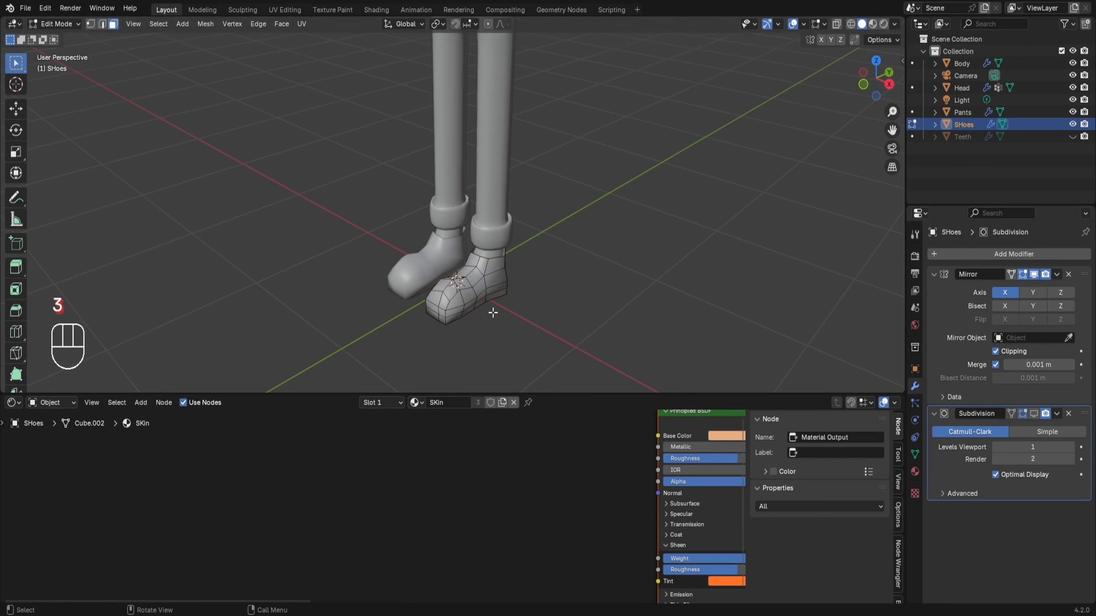
left_click(462, 316, "alt")
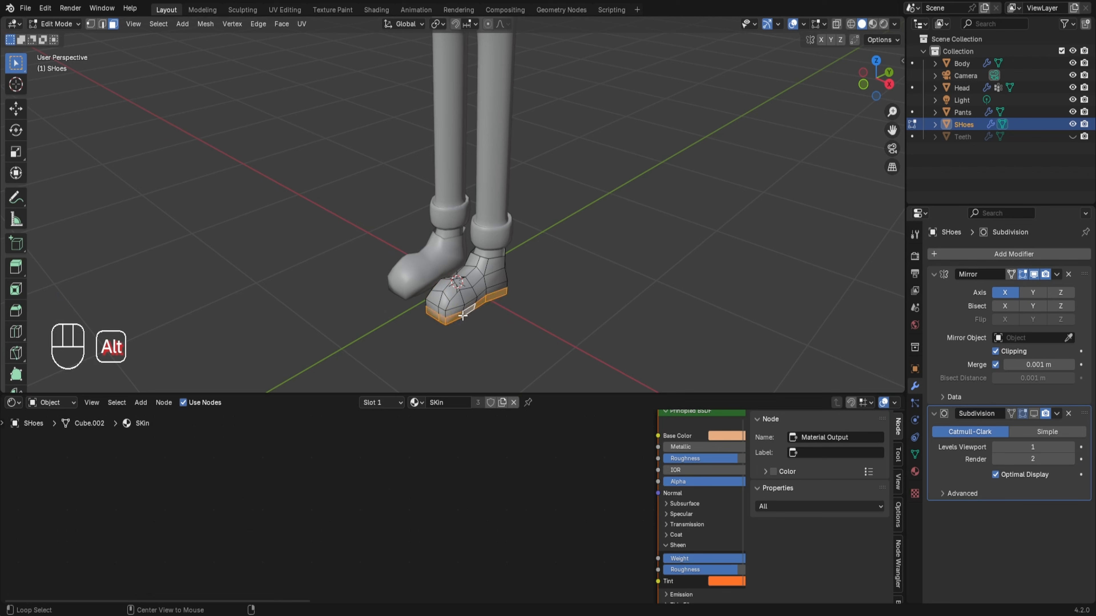
key("alt+e")
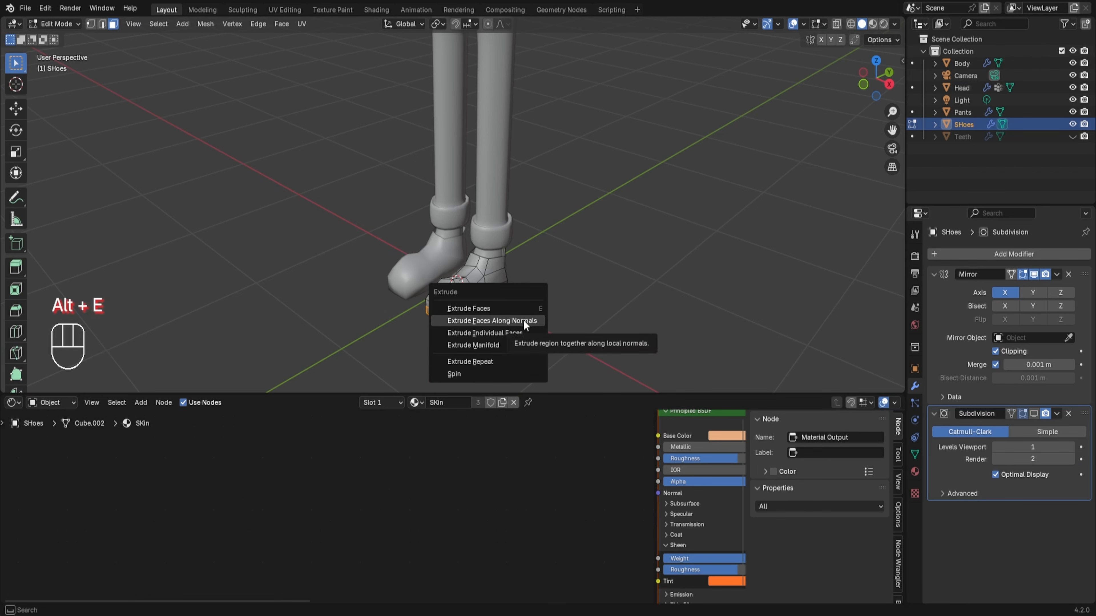
left_click(523, 320)
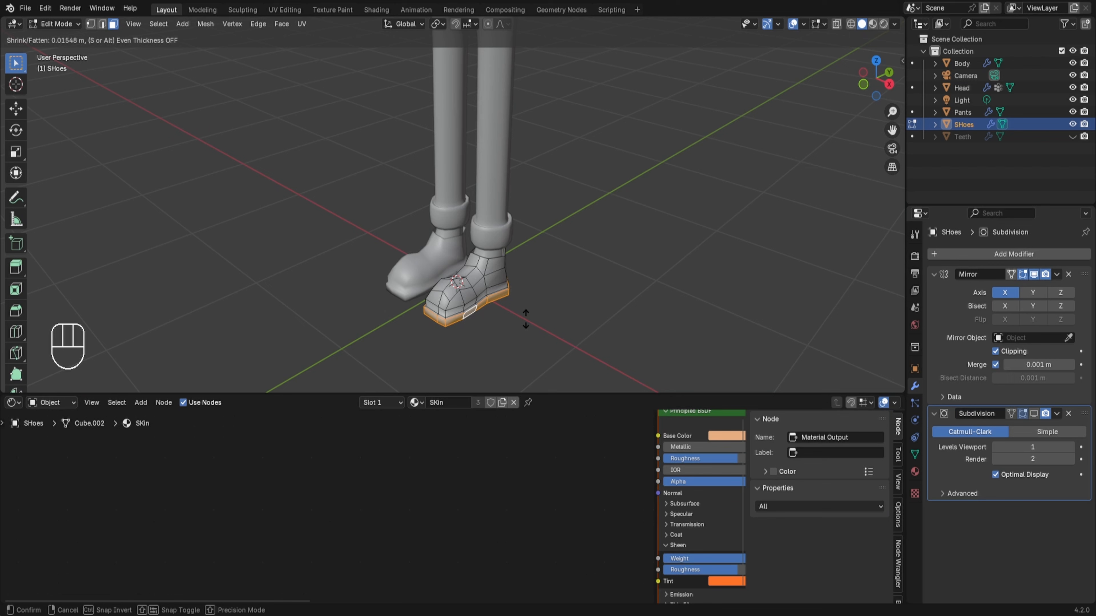
left_click(525, 319)
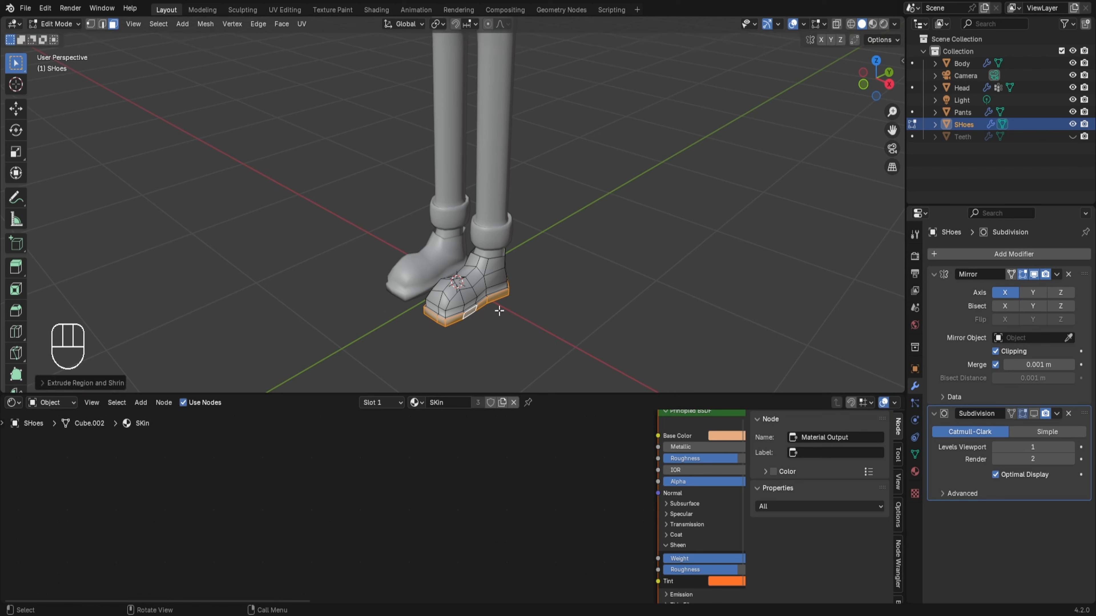
- Return to Object Mode and enable the viewport display of the shoes' Subdivision modifier
key("Tab")
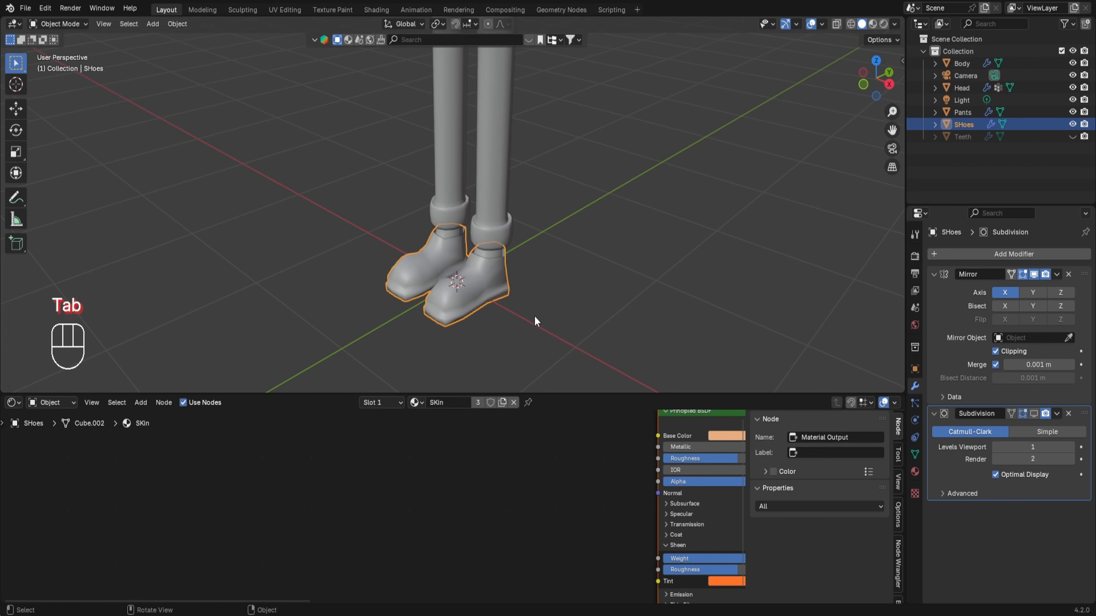
left_click(1033, 413)
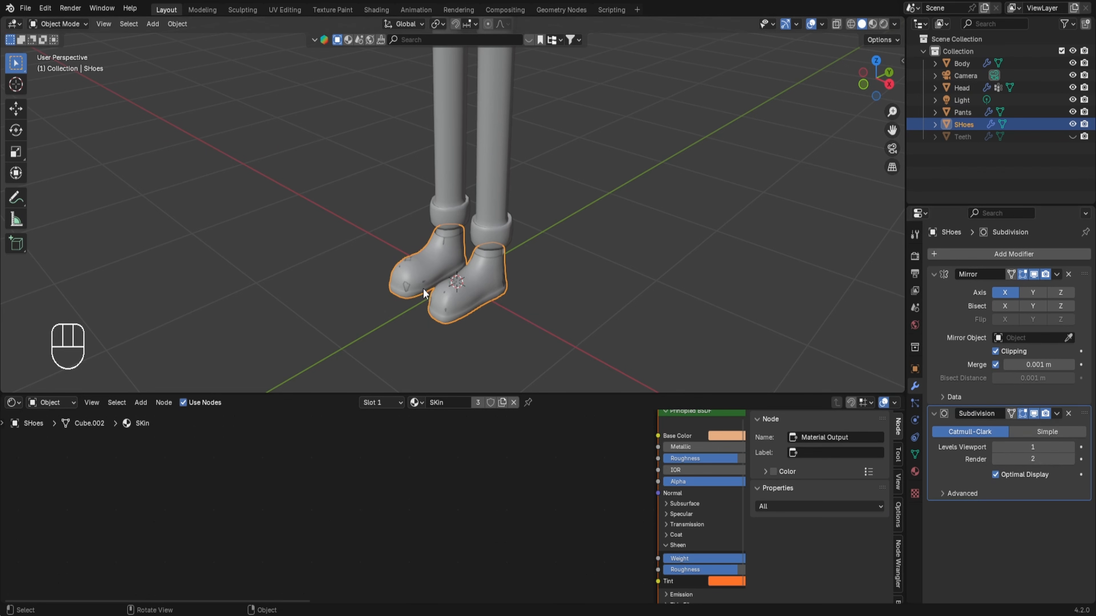
mouse_move(455, 312)
middle_mouse_down()
mouse_move(549, 315)
mouse_move(458, 298)
middle_mouse_up()
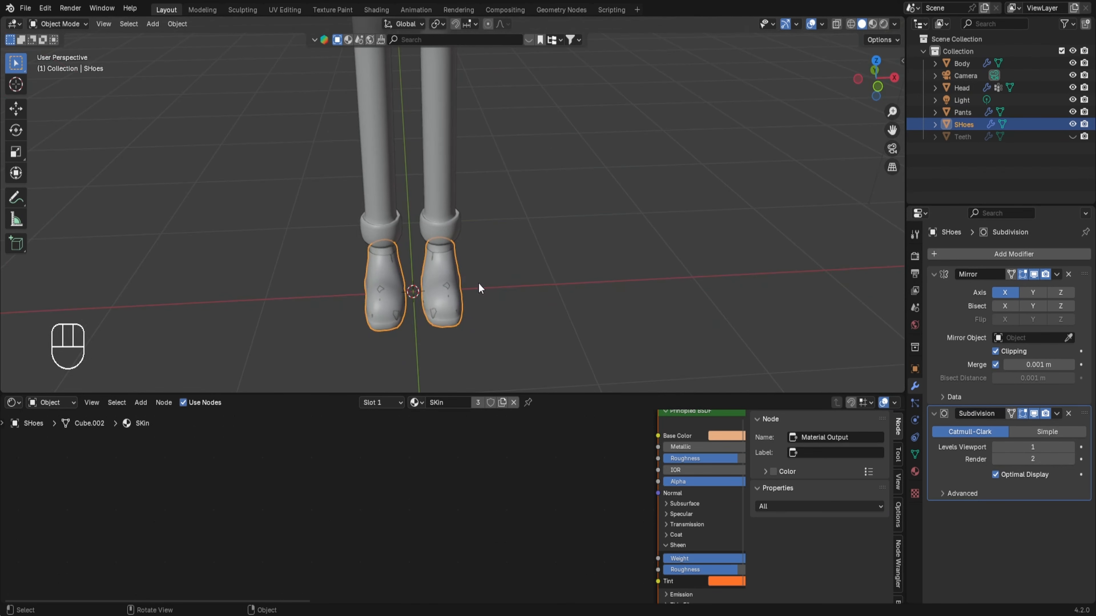
- Fatten the entire shoe mesh outward by about 0.02 m so the foot no longer pokes through
key("Tab")
key("a")
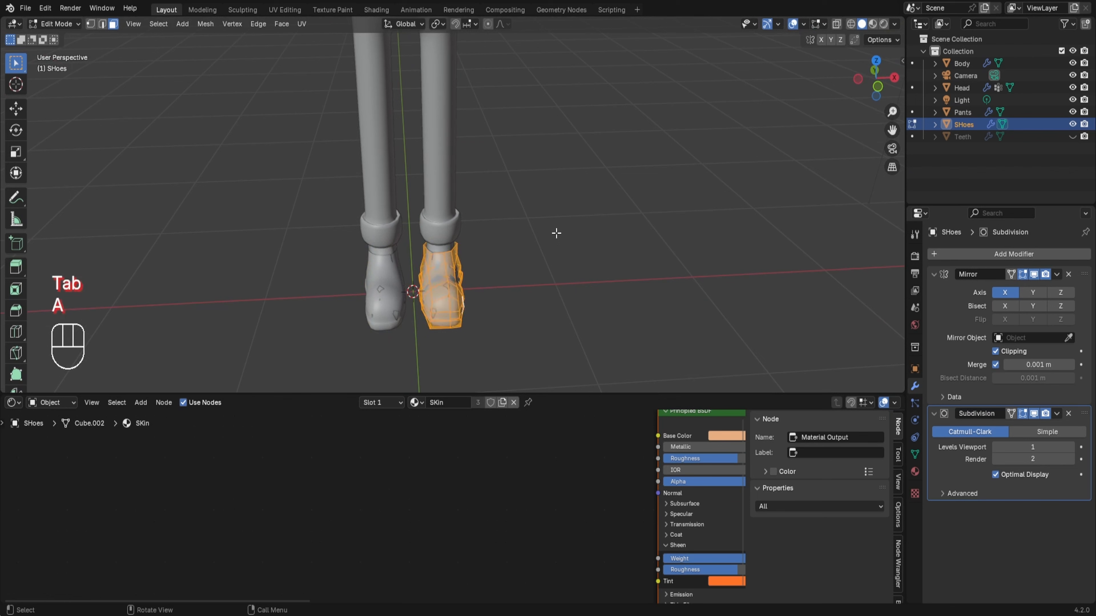
key("alt+s")
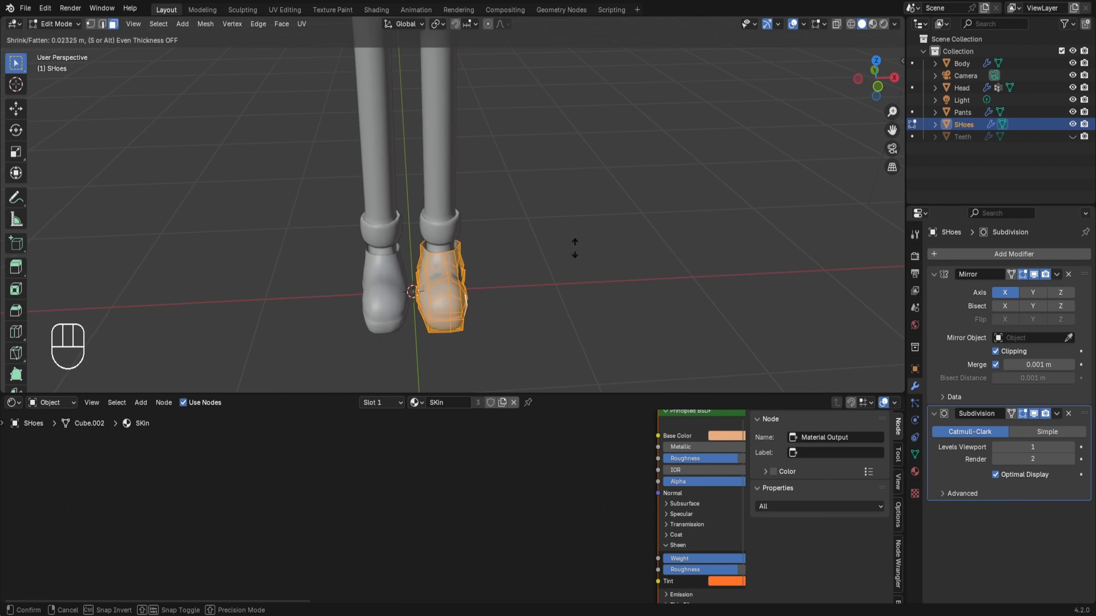
left_click(575, 249)
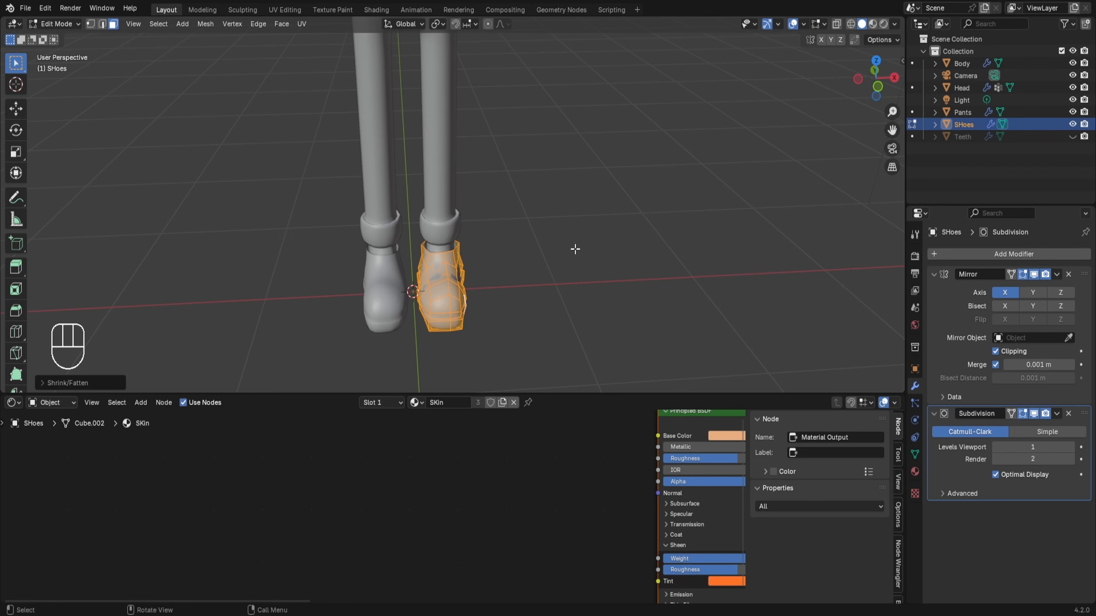
key("Tab")
- Enable the viewport display of the Body's Subdivision modifier
middle_click_drag(575, 248, 465, 310)
middle_click_drag(474, 158, 480, 305, "ctrl")
left_click(438, 138)
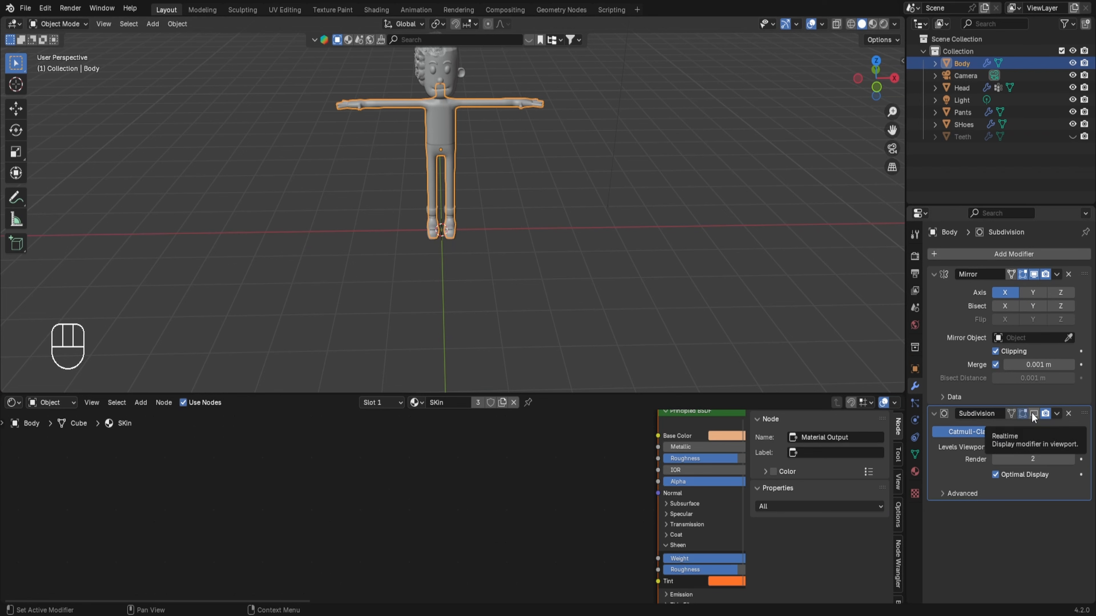
scroll(456, 234, "up", 6)
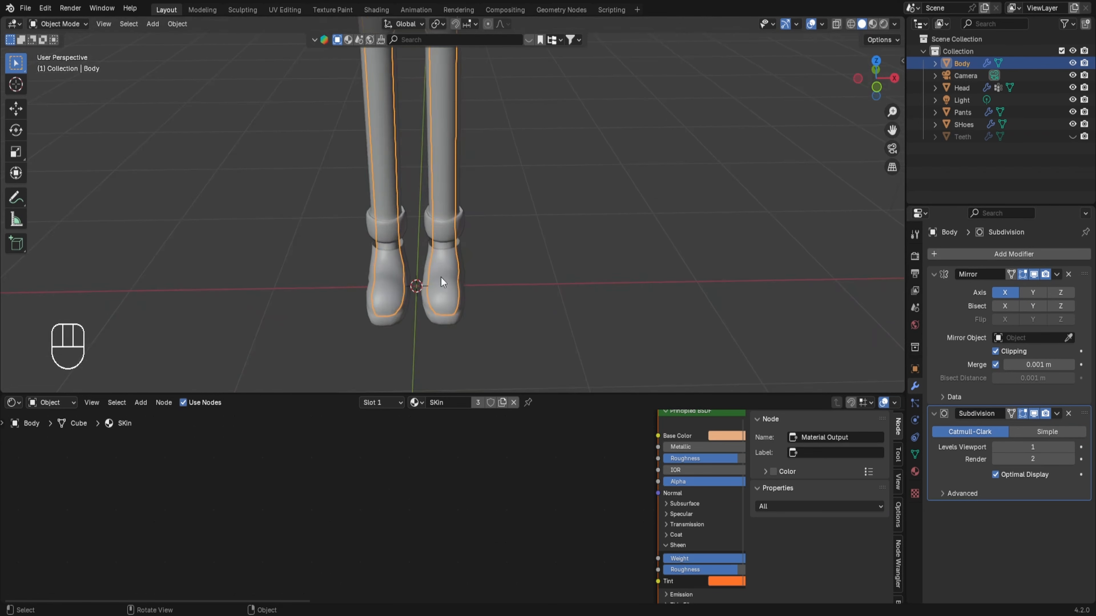
- Assign Material.002 to the shoes in Material Preview shading and make it a single-user copy
left_click(440, 290)
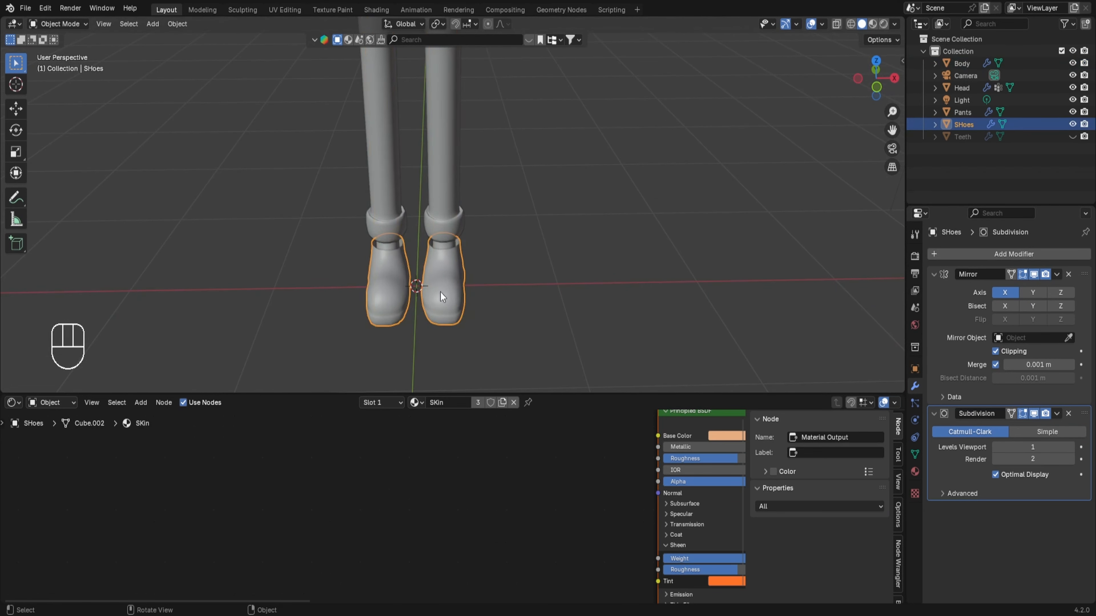
left_click(873, 24)
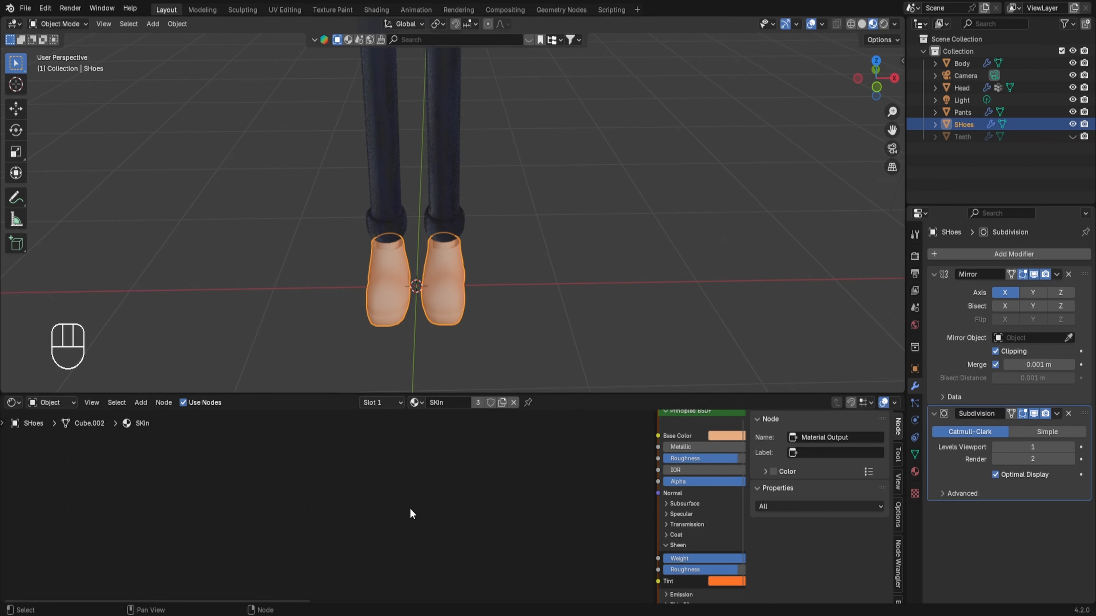
left_click(414, 402)
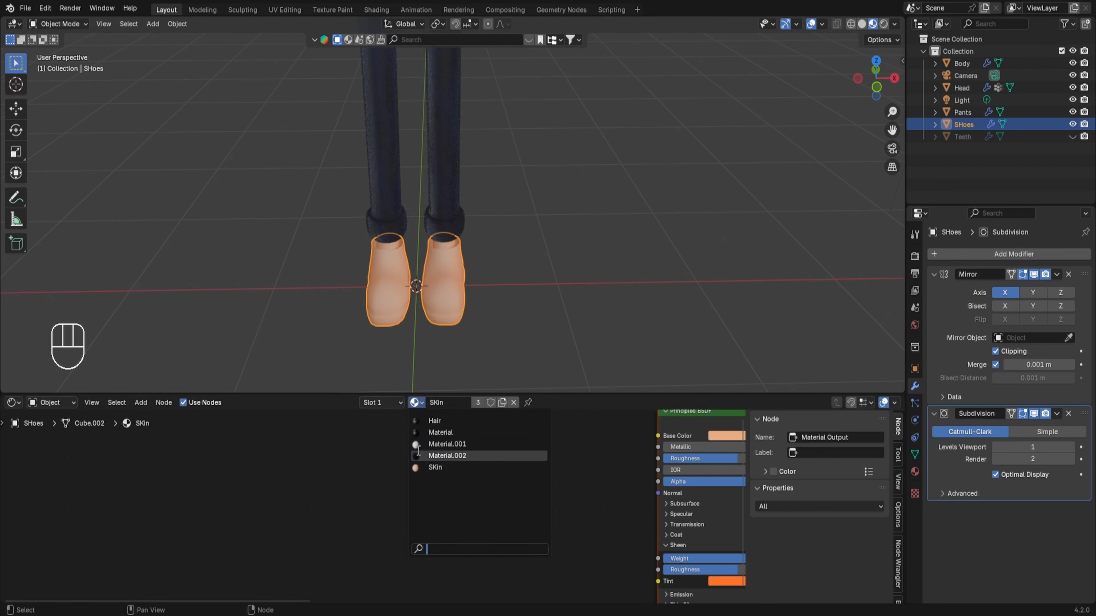
left_click(447, 456)
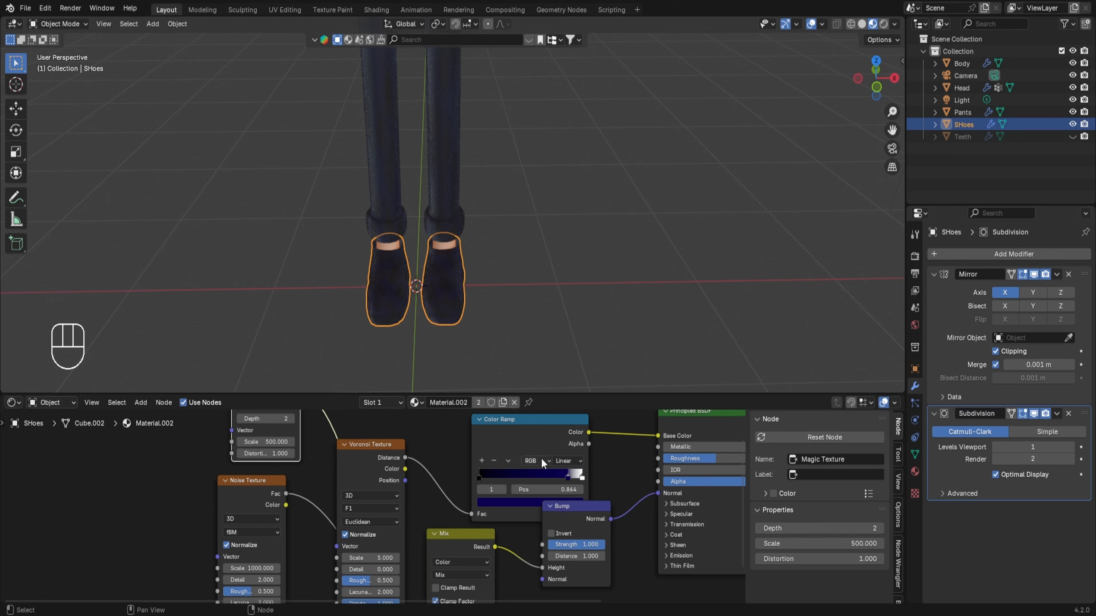
left_click(503, 402)
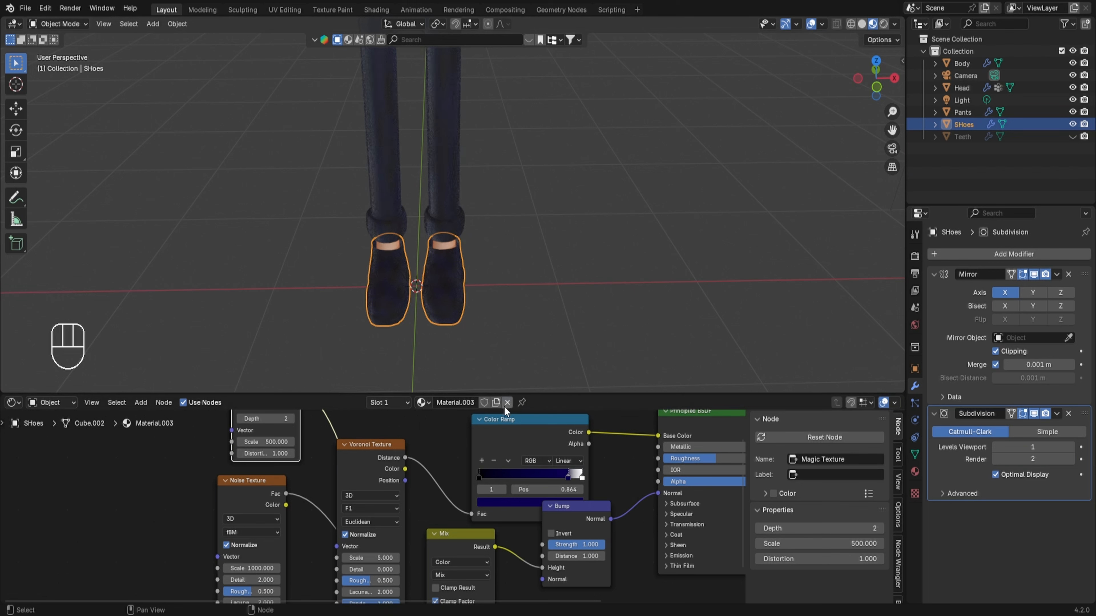
- Change the dark blue stop at position 0.864 in the shoe material's Color Ramp to dark brown
left_click(521, 437)
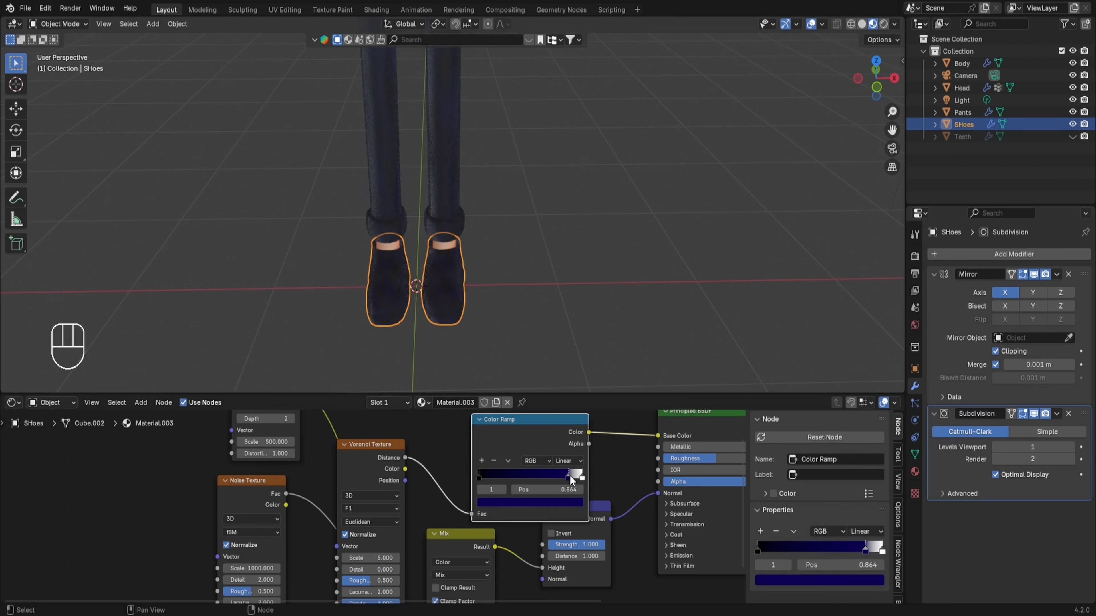
left_click(553, 503)
key("ctrl+v")
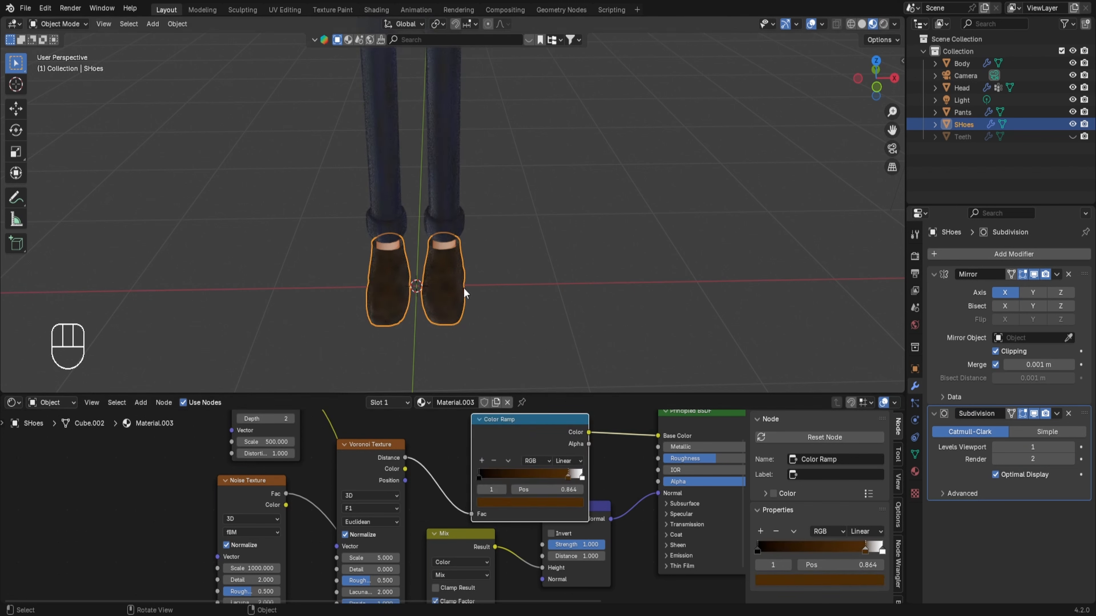
- Fine-tune the brown stop in the shoe material's Color Ramp to hue 0.060, saturation 0.999 and value 0.076
scroll(397, 464, "down", 1)
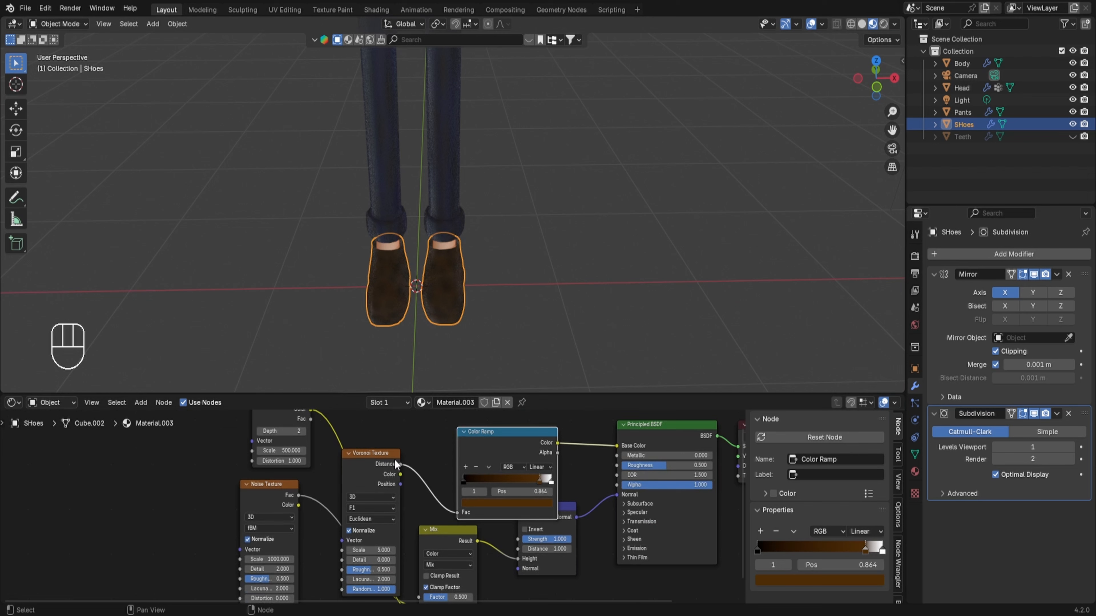
mouse_move(372, 551)
left_mouse_down()
mouse_move(401, 550)
mouse_move(388, 551)
left_mouse_up()
left_click(497, 503)
left_click(526, 371)
left_click_drag(526, 372, 485, 436)
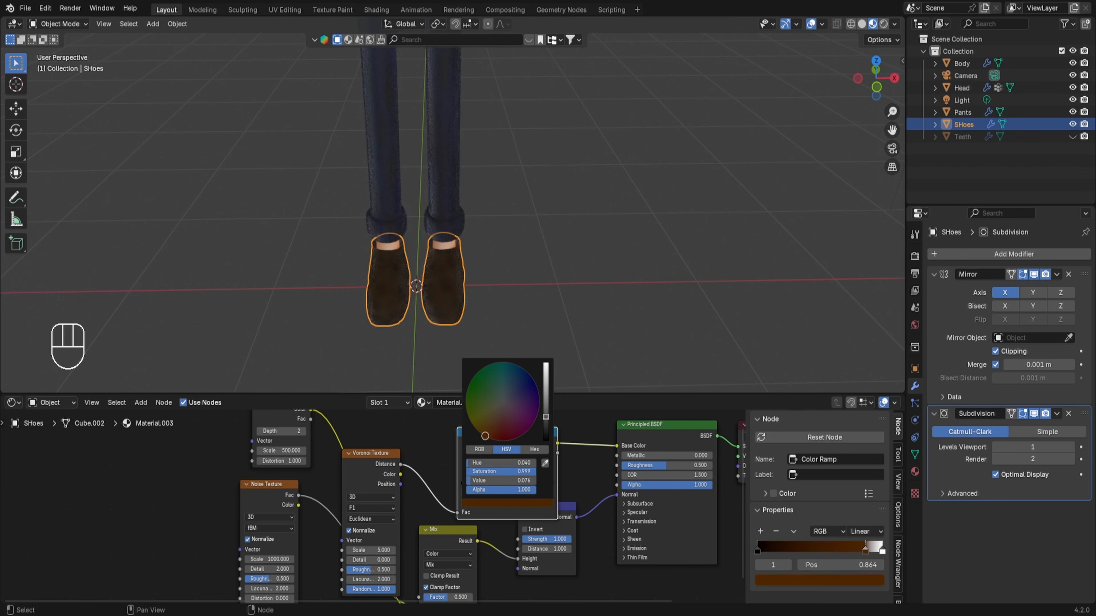
- Switch the viewport to solid shading in front view and open the Body mesh for vertex editing
scroll(497, 287, "down", 6)
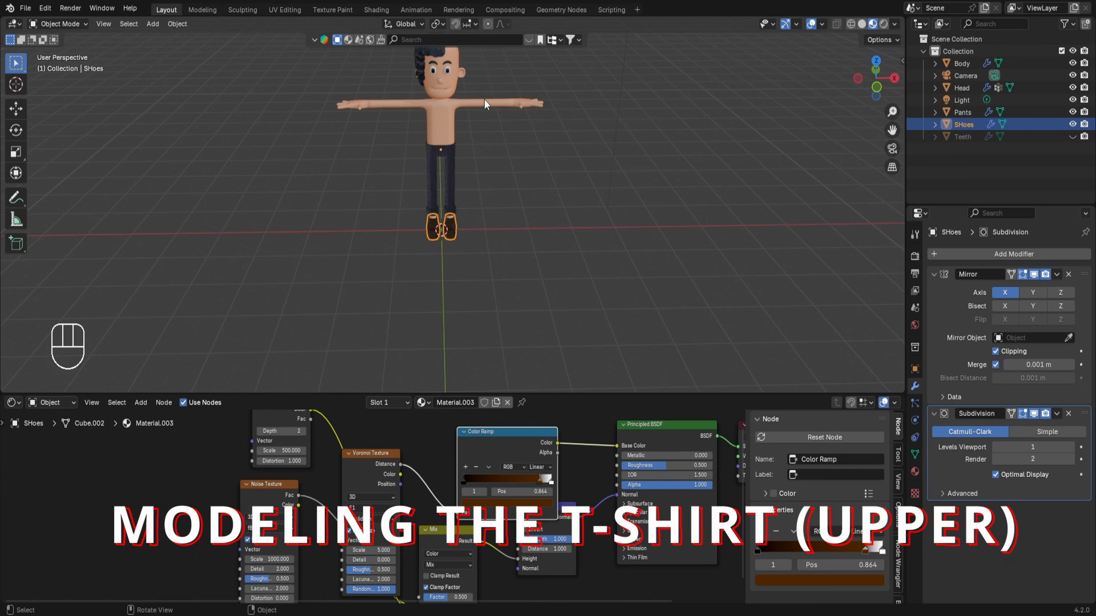
left_click(862, 24)
key("KP_1")
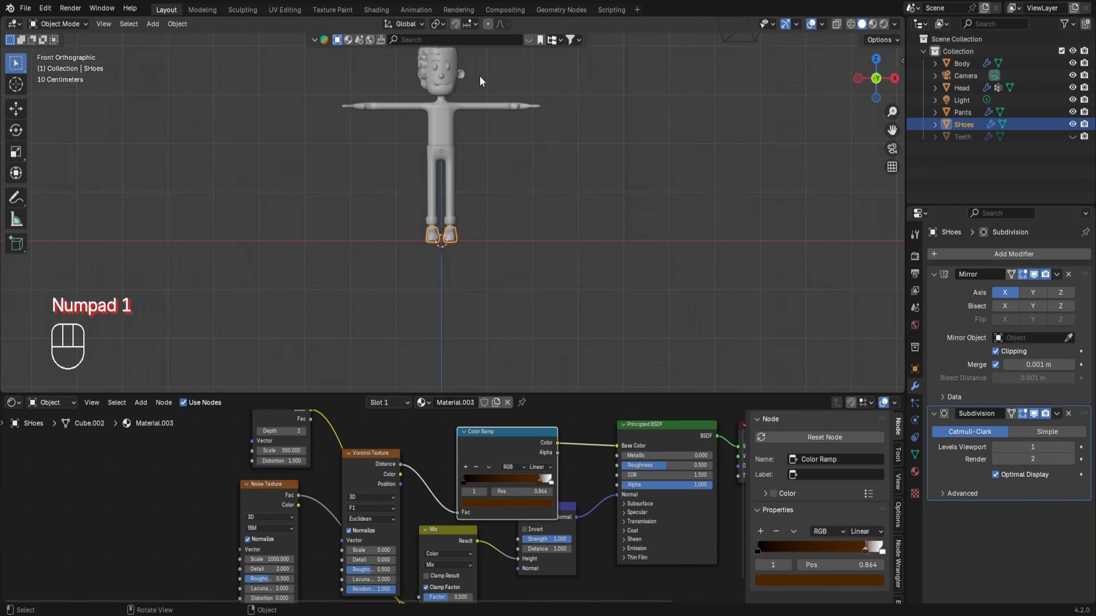
left_click(449, 112)
scroll(514, 102, "up", 3)
middle_click_drag(513, 96, 505, 275, "shift")
key("Tab")
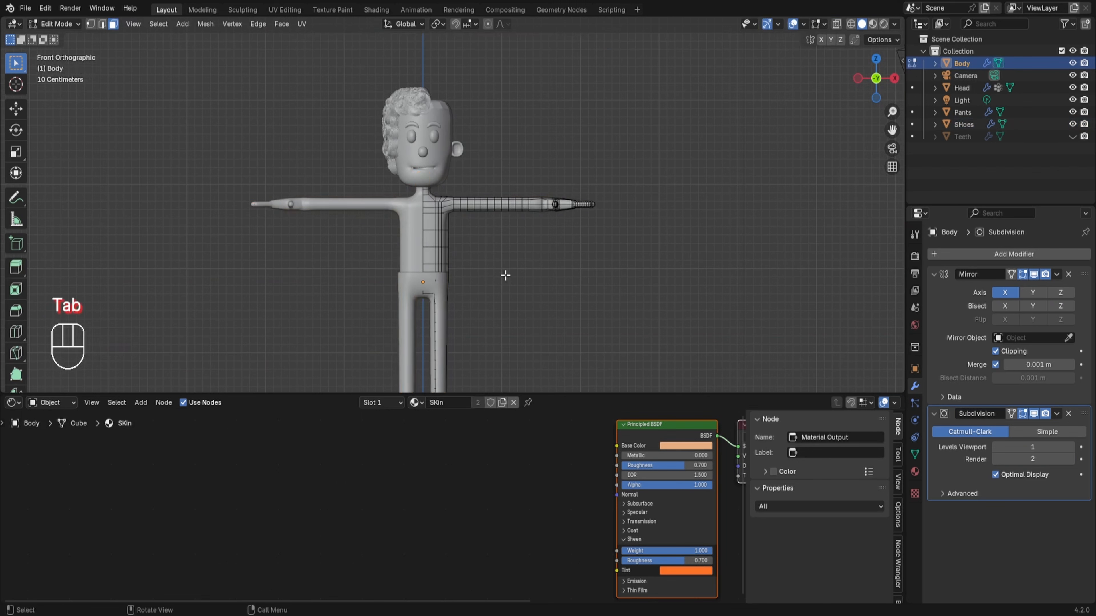
key("1")
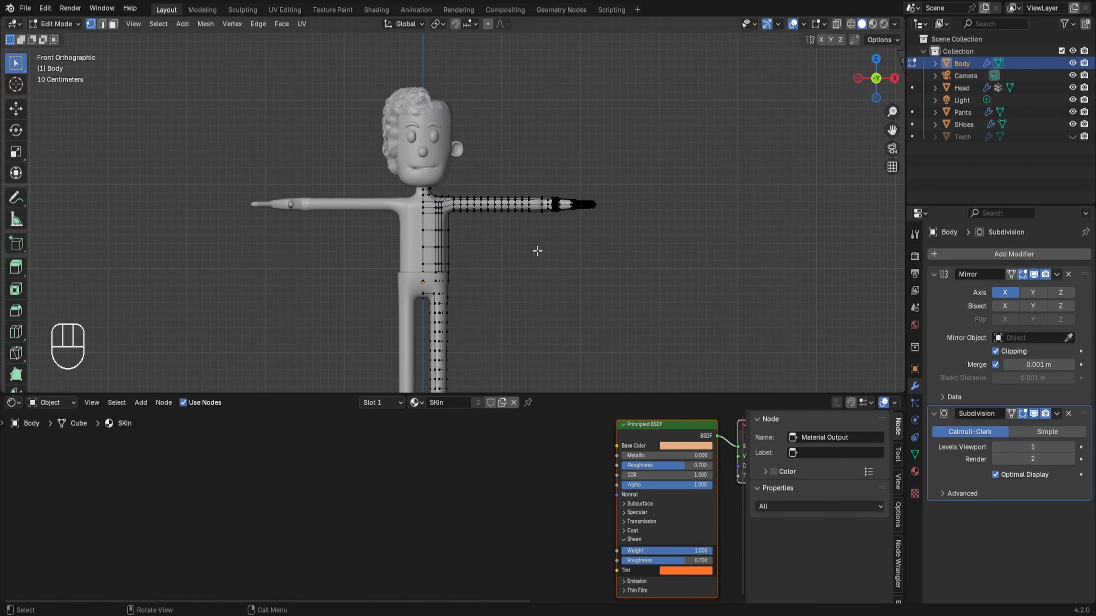
- Enable X-ray, disable the Body's Subdivision viewport display, and select the torso and arm vertices from the neck base to the forearm
scroll(536, 248, "up", 4)
key("alt+z")
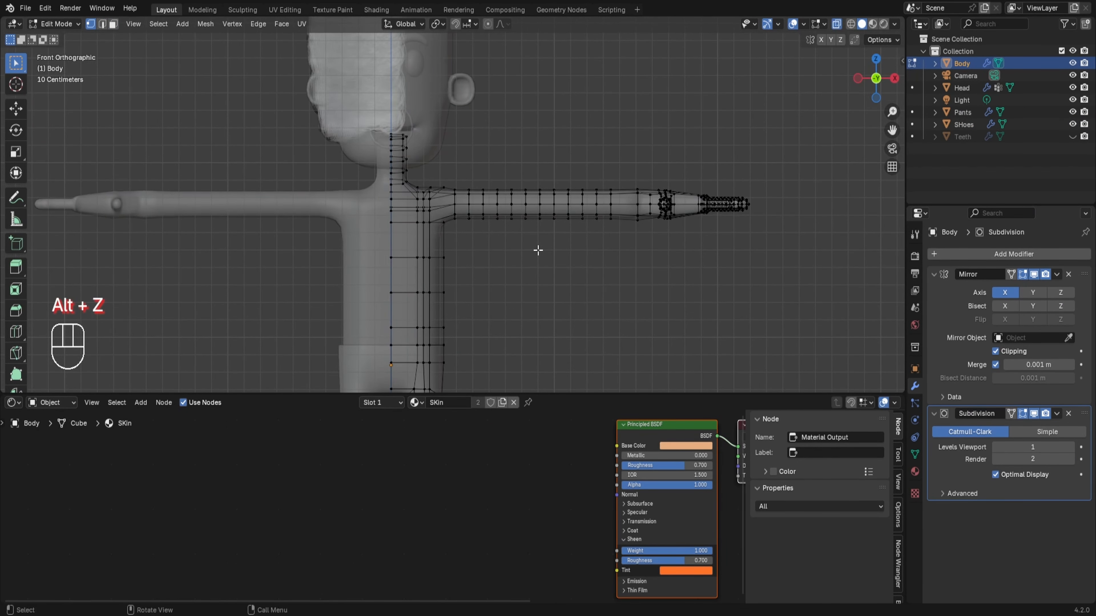
left_click(1034, 414)
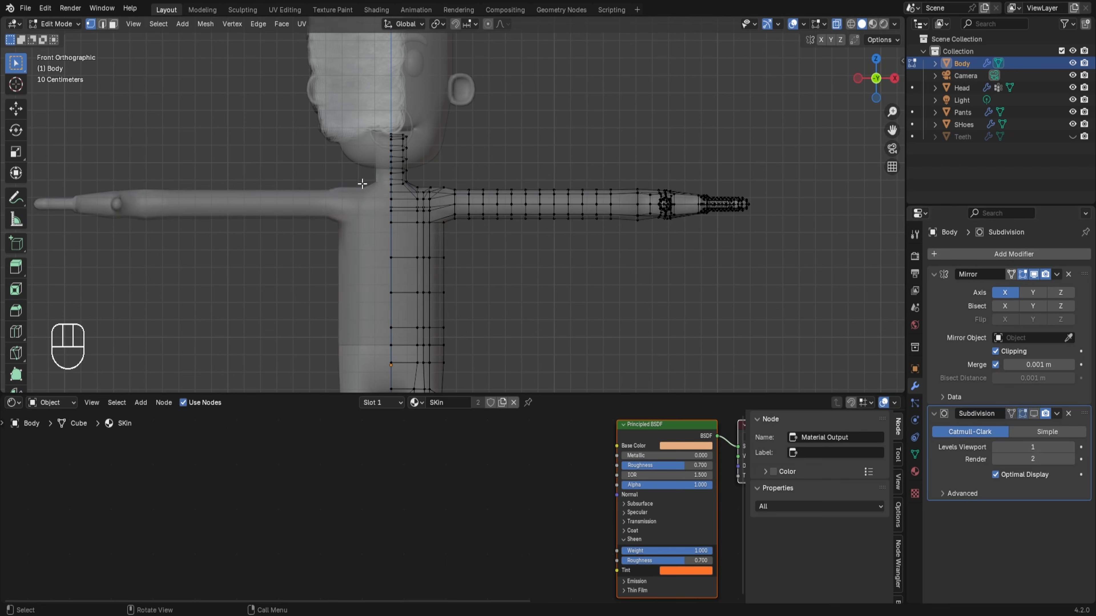
left_click_drag(368, 180, 599, 345)
- Turn off X-ray and add the next edge loop toward the wrist to the torso and arm selection
middle_click_drag(602, 244, 554, 317)
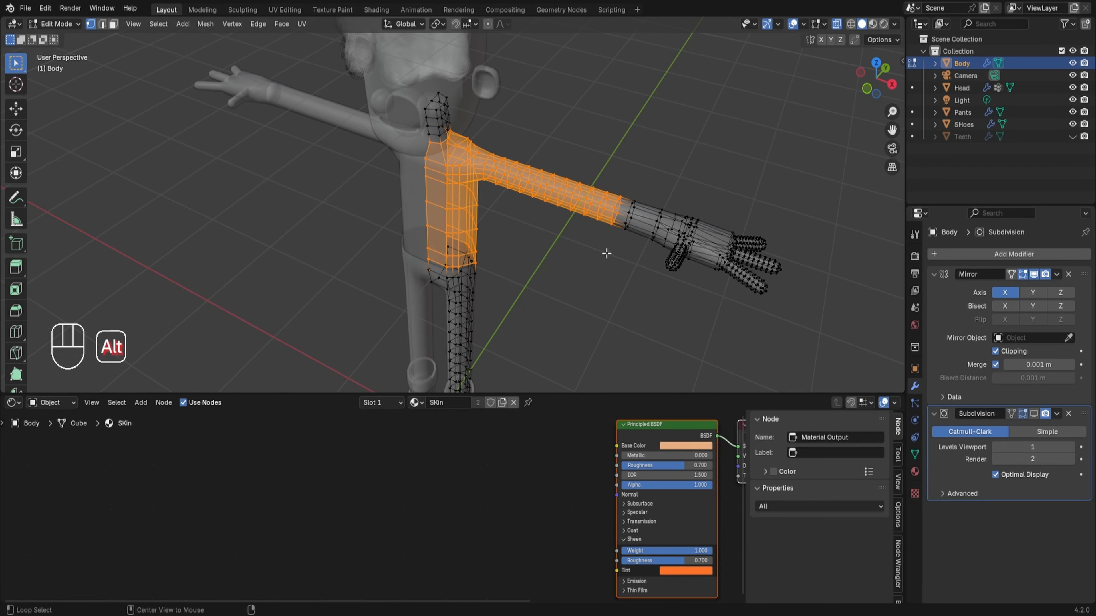
key("alt+z")
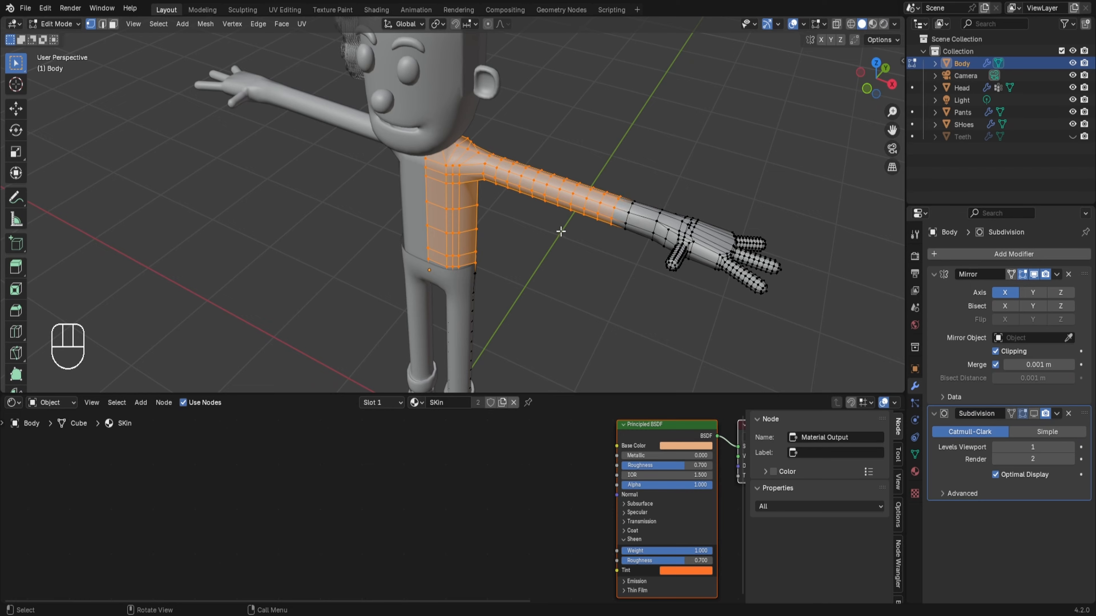
middle_click_drag(561, 231, 432, 167)
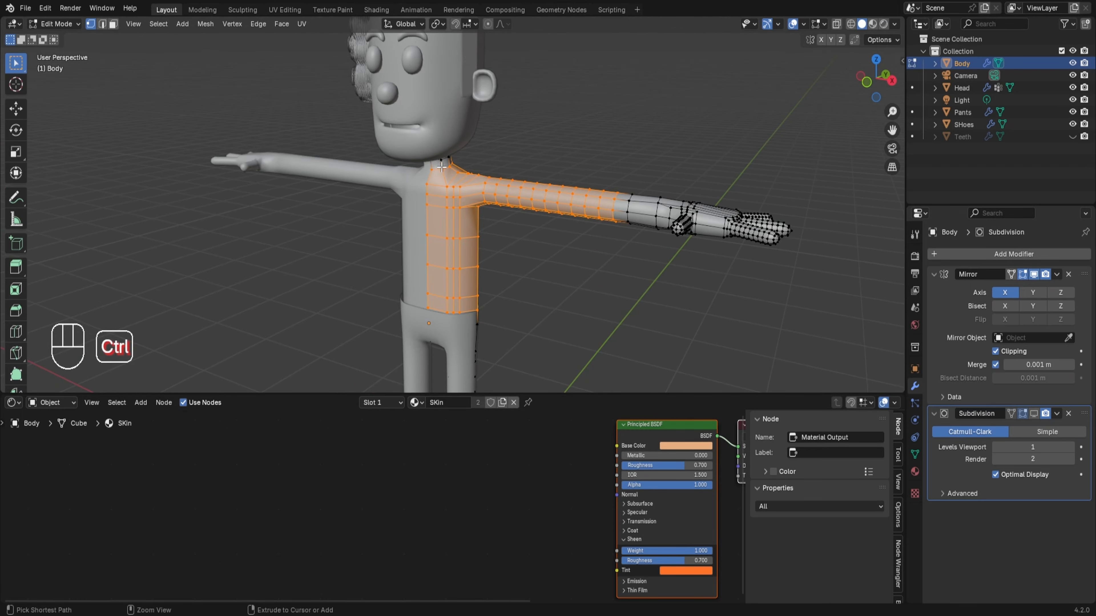
middle_click_drag(441, 168, 357, 176)
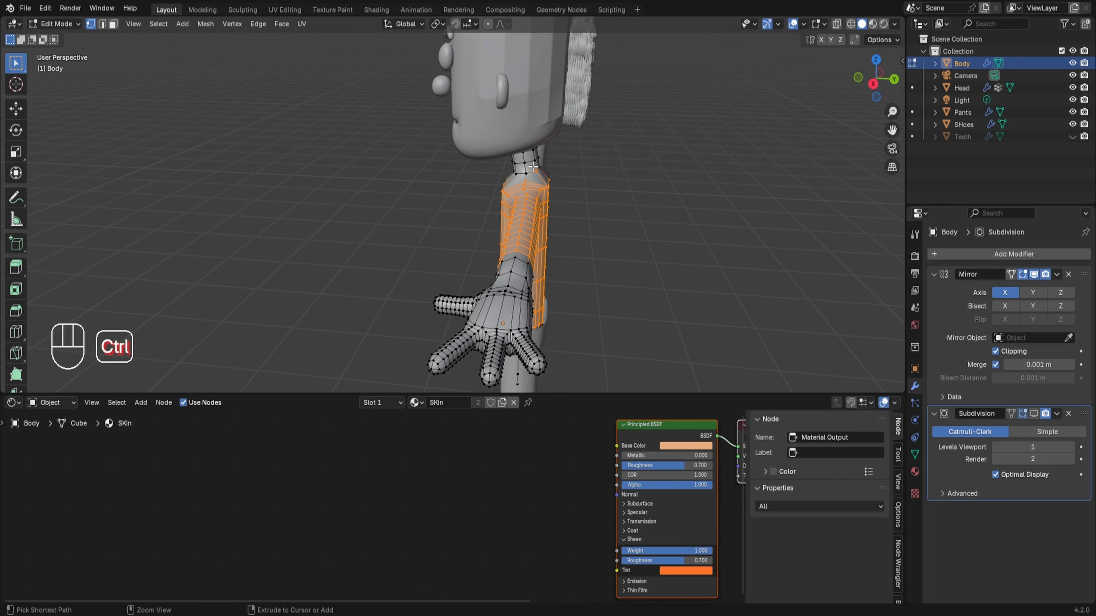
middle_click_drag(571, 182, 616, 237)
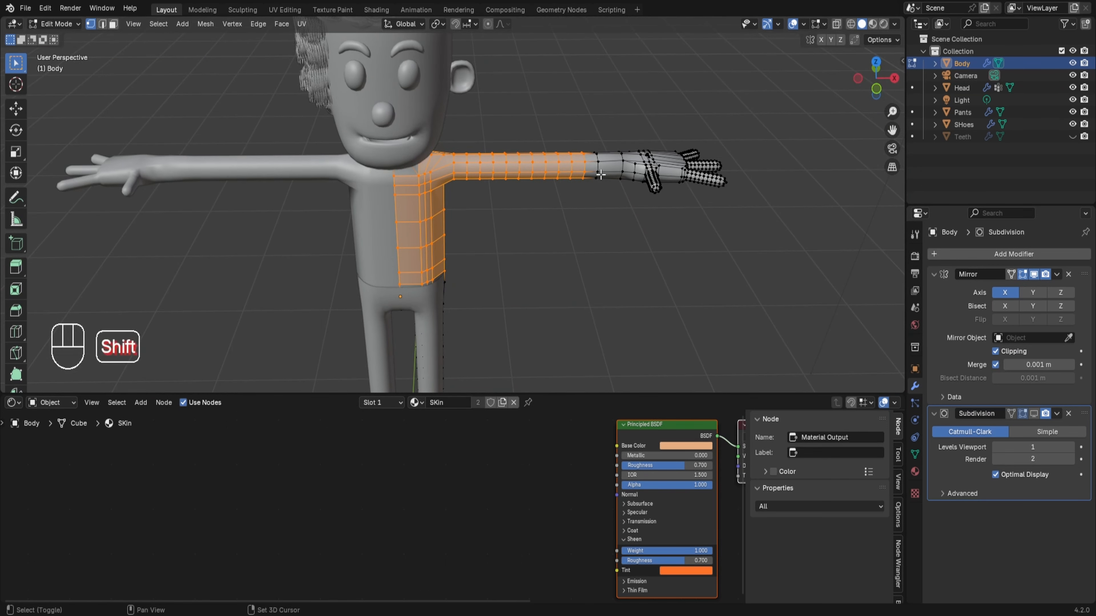
left_click(598, 158, "alt+shift")
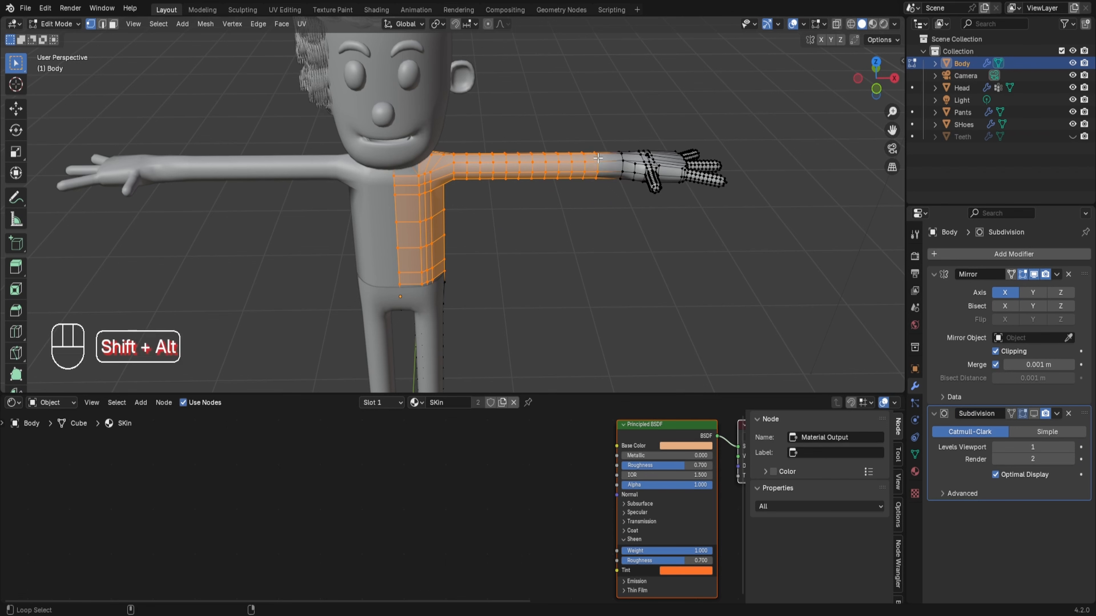
- Duplicate the selected torso and arm geometry in place and separate it into its own object
middle_click_drag(598, 157, 535, 257)
key("shift+d")
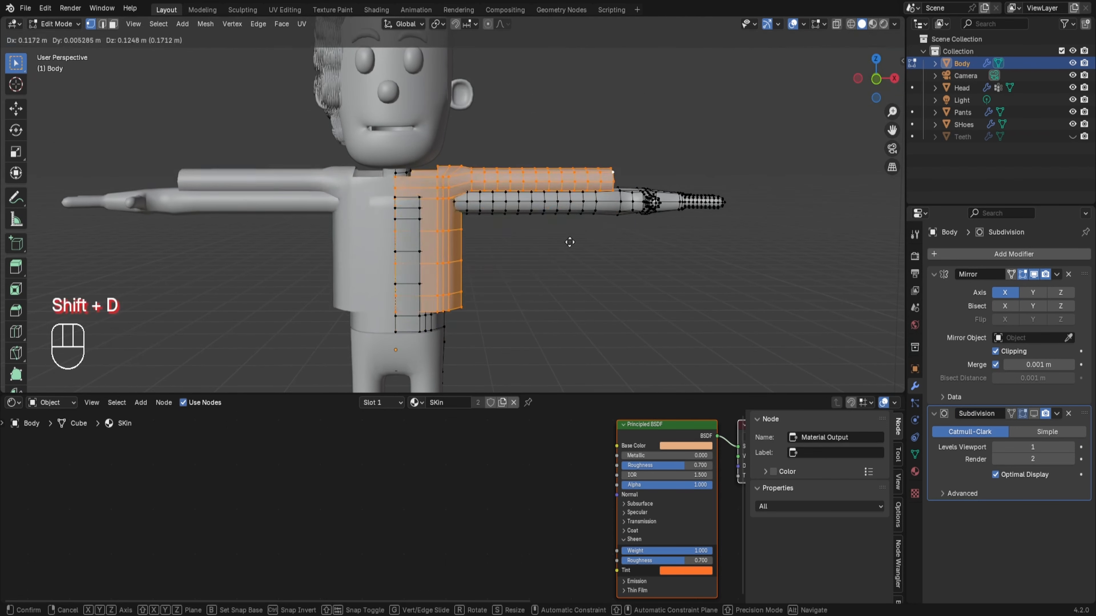
right_click(581, 241)
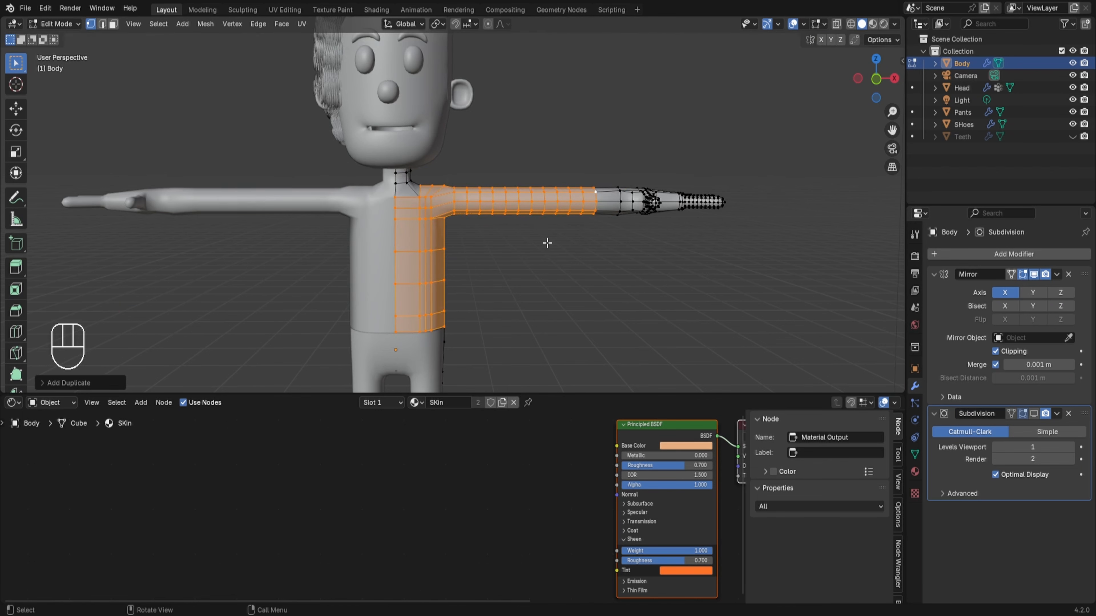
key("p")
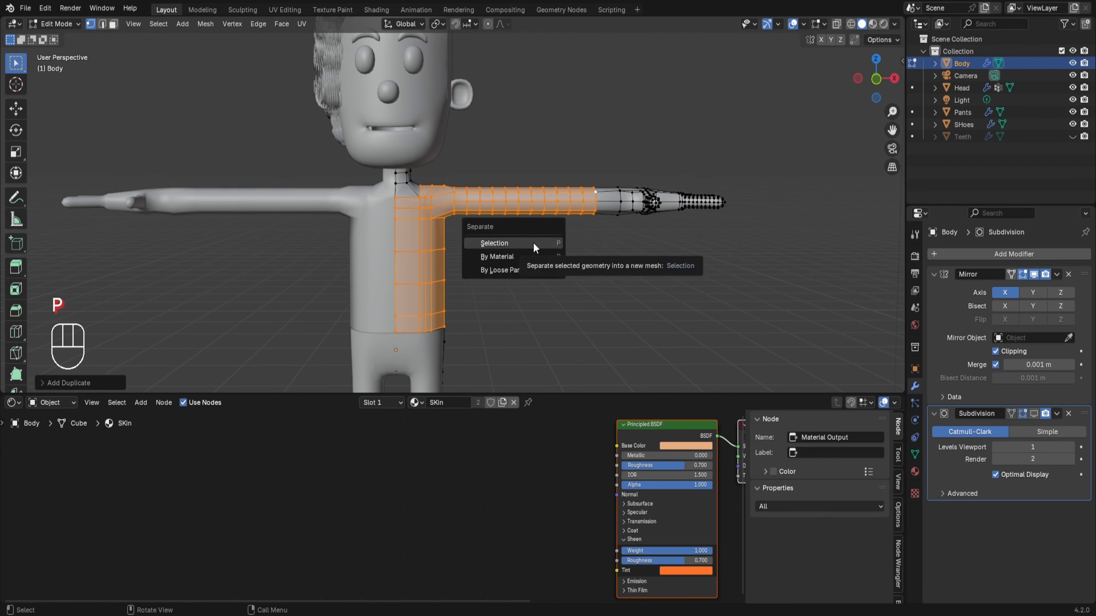
left_click(534, 243)
key("Tab")
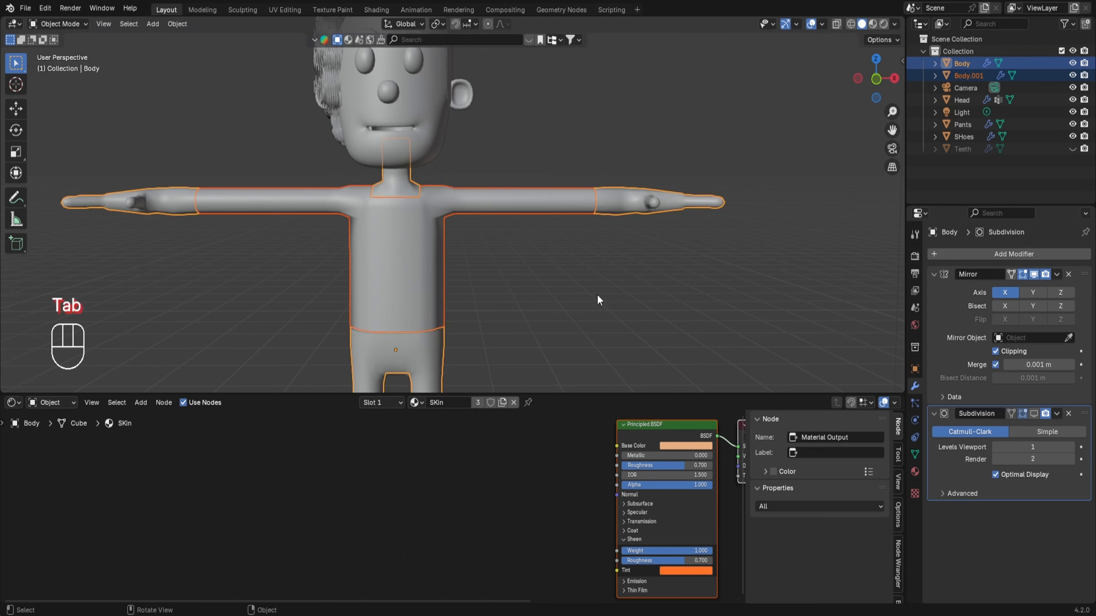
- Rename the separated torso and arm object as T shirt
left_click(972, 74)
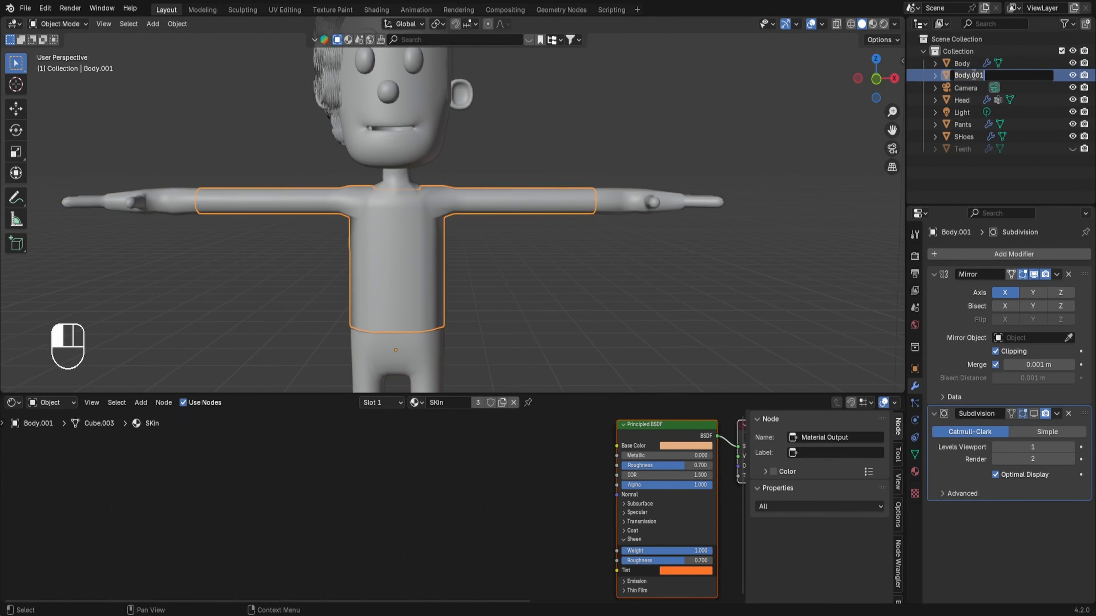
double_click(973, 74)
type("T shirt")
key("Return")
- Fatten the entire T shirt mesh outward by about 0.023 m
key("Tab")
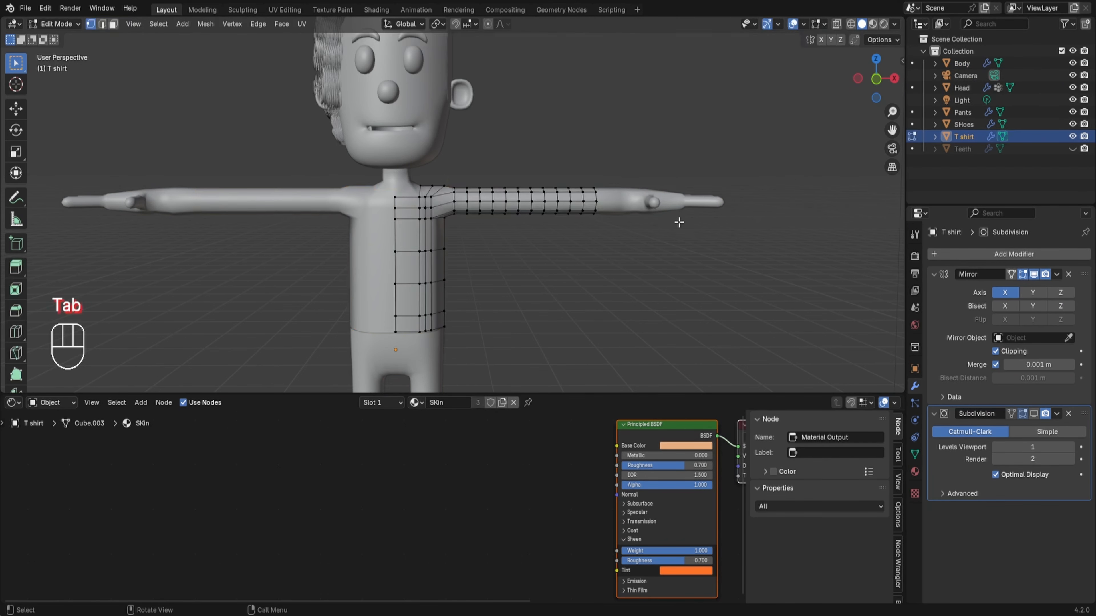
key("a")
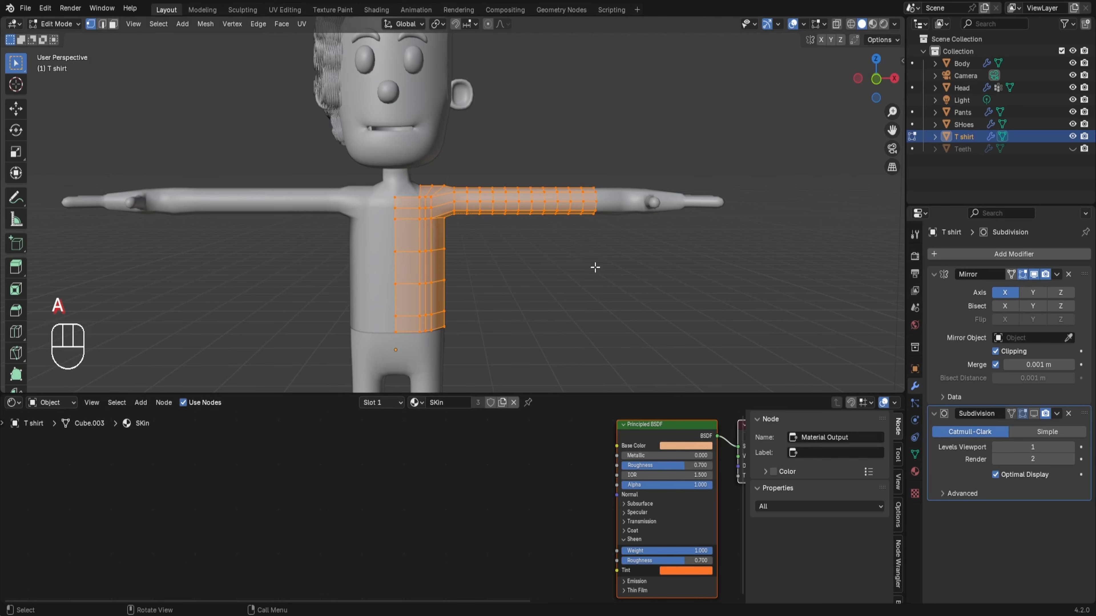
key("alt+s")
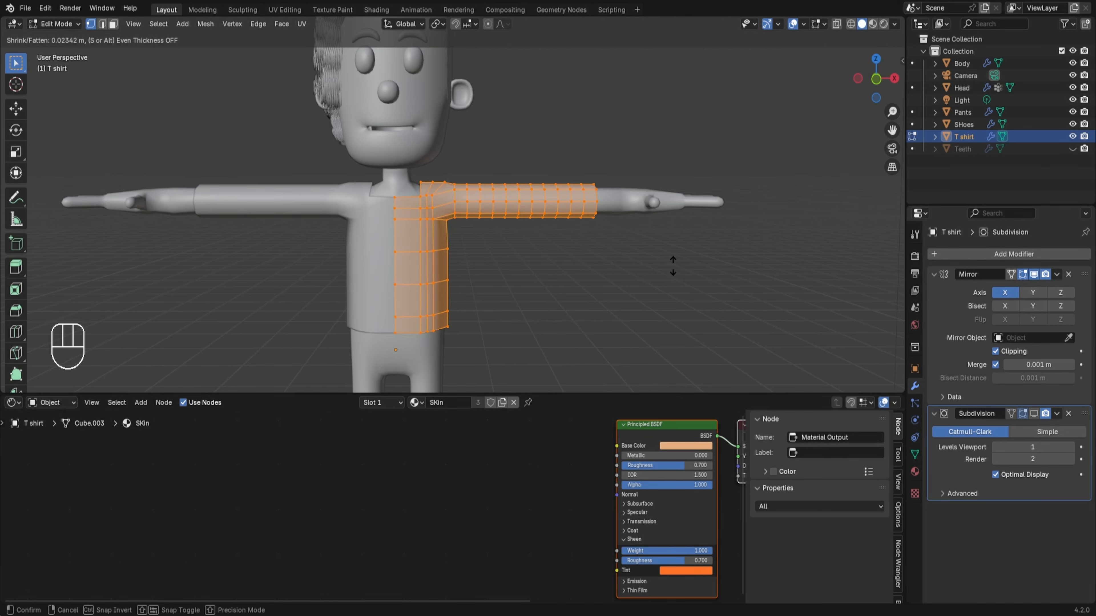
left_click(673, 265)
- Move the front collar vertex of the T shirt by about 0.03 m, inward and up toward the neck
scroll(440, 208, "up", 4)
middle_click_drag(478, 220, 513, 263, "shift")
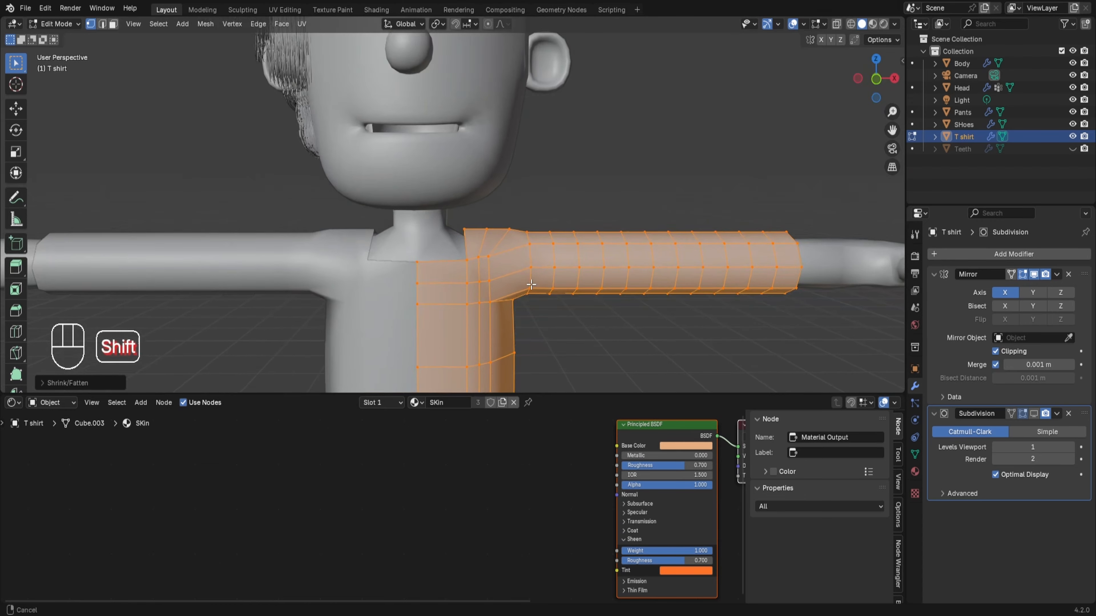
left_click(466, 263)
key("g")
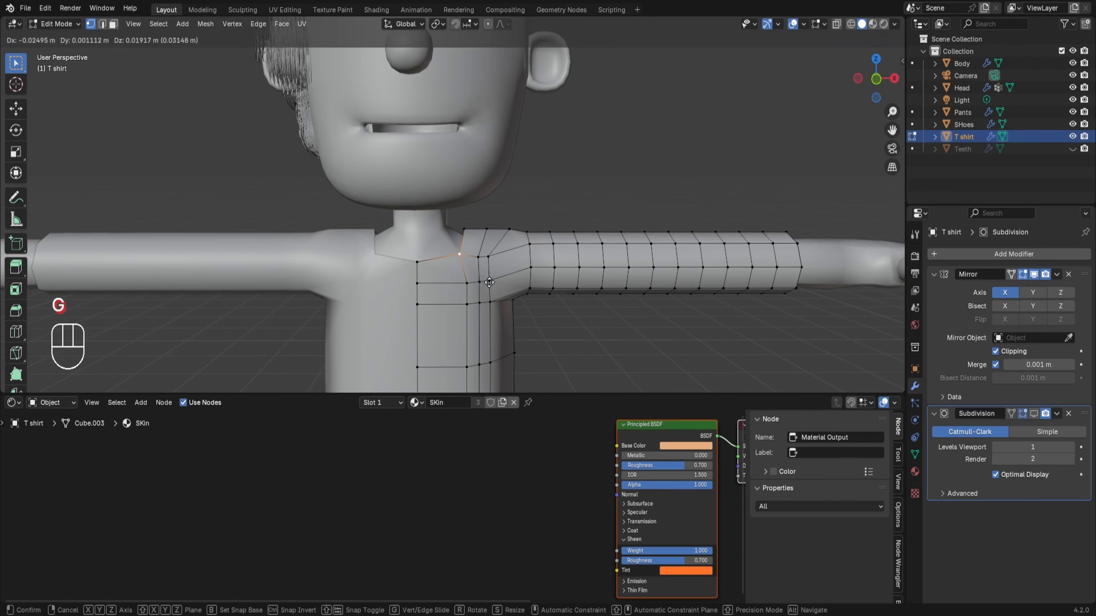
left_click(484, 281)
- Shift the vertex column on the T shirt's chest below the collar about 0.04 m along X toward the centre
scroll(521, 199, "down", 4)
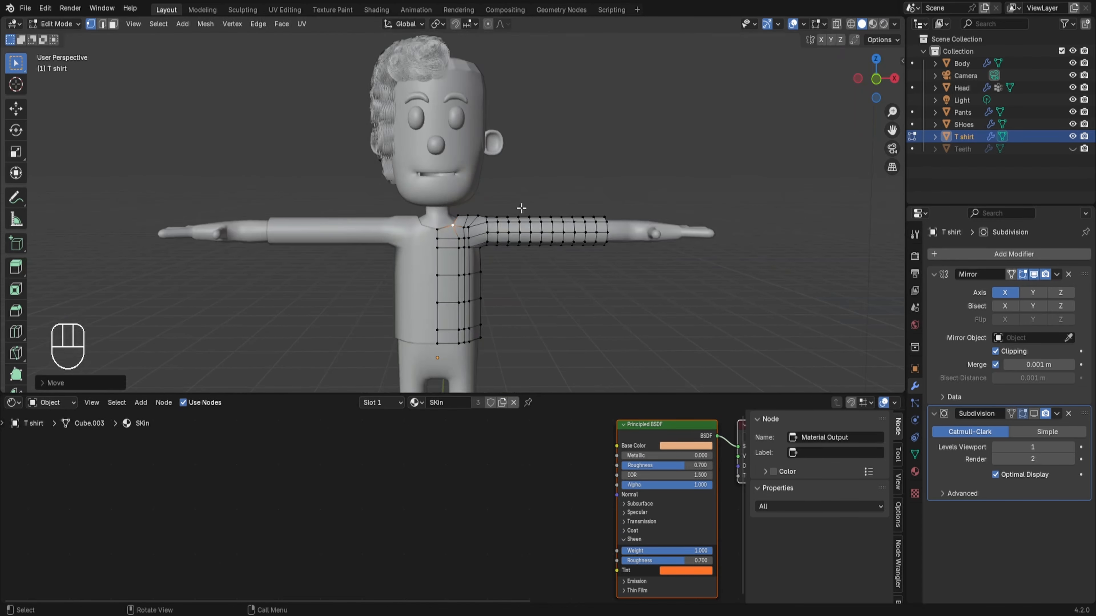
left_click_drag(457, 236, 460, 348)
key("g")
key("x")
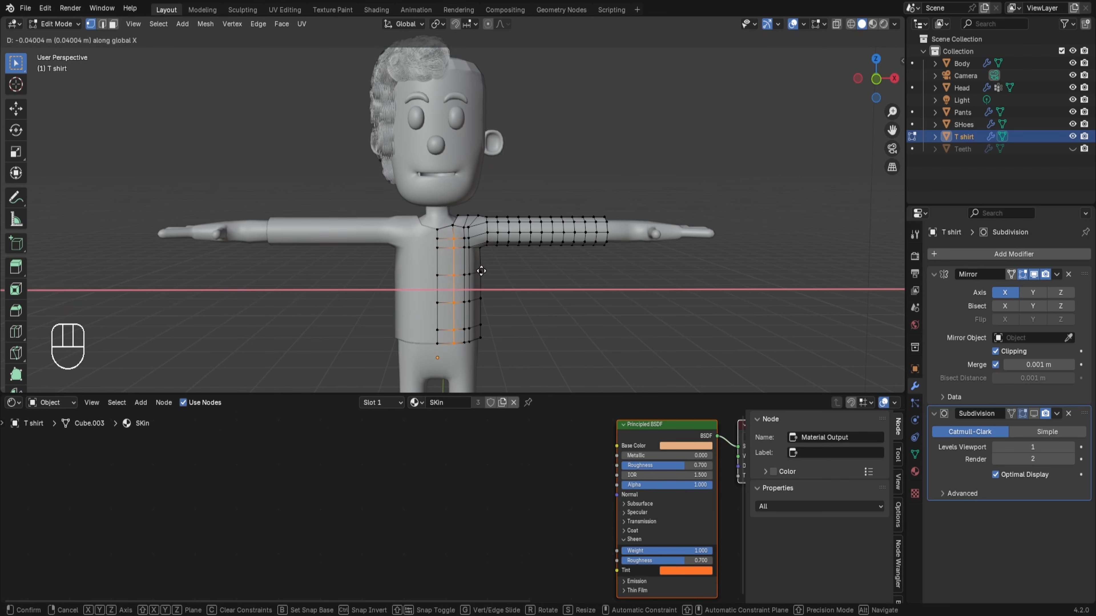
left_click(483, 271)
- Move the matching vertical edge loop on the T shirt's back along X toward the centre
middle_click_drag(374, 294, 646, 319)
left_click(449, 261, "alt")
key("g")
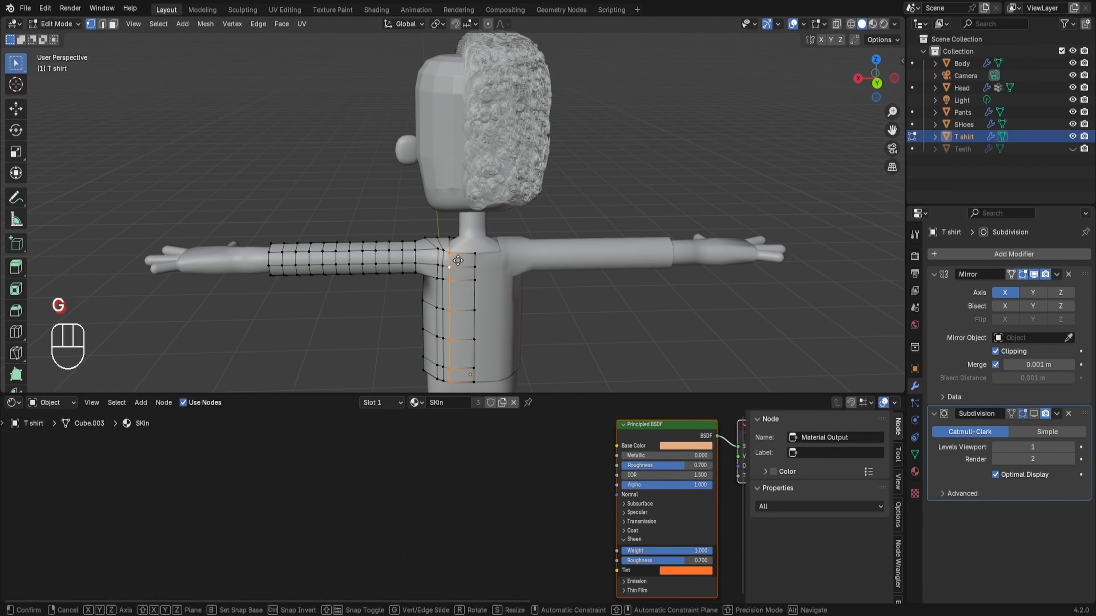
key("x")
left_click(354, 326)
left_click(354, 326)
- Extrude the face loop at the end of the T shirt's sleeve outward along its normals to form a cuff
middle_click_drag(354, 326, 585, 309)
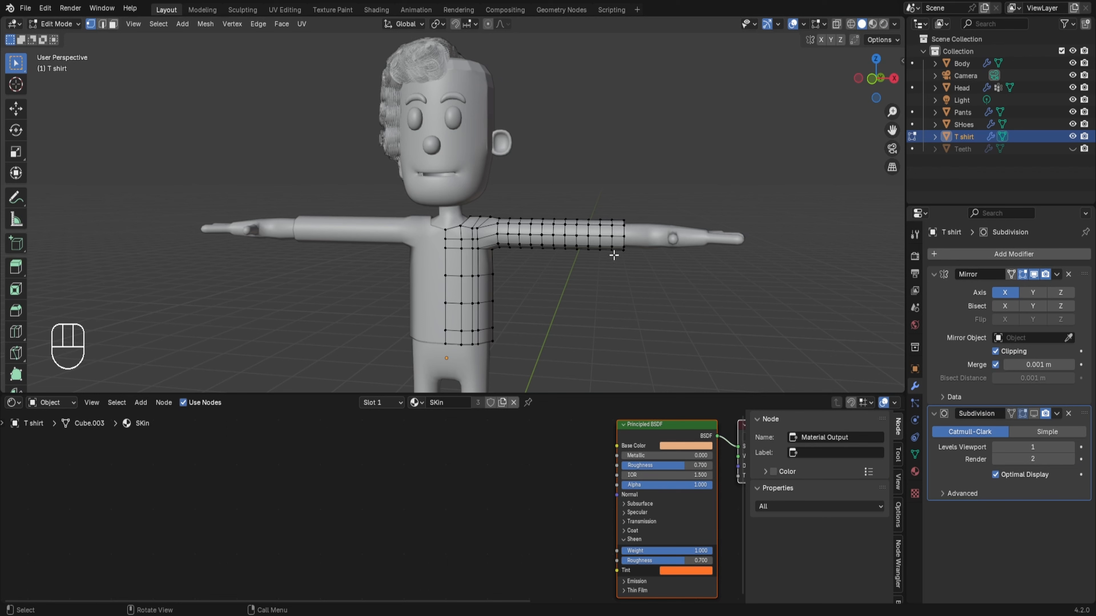
key("3")
left_click(620, 235, "alt")
key("alt+e")
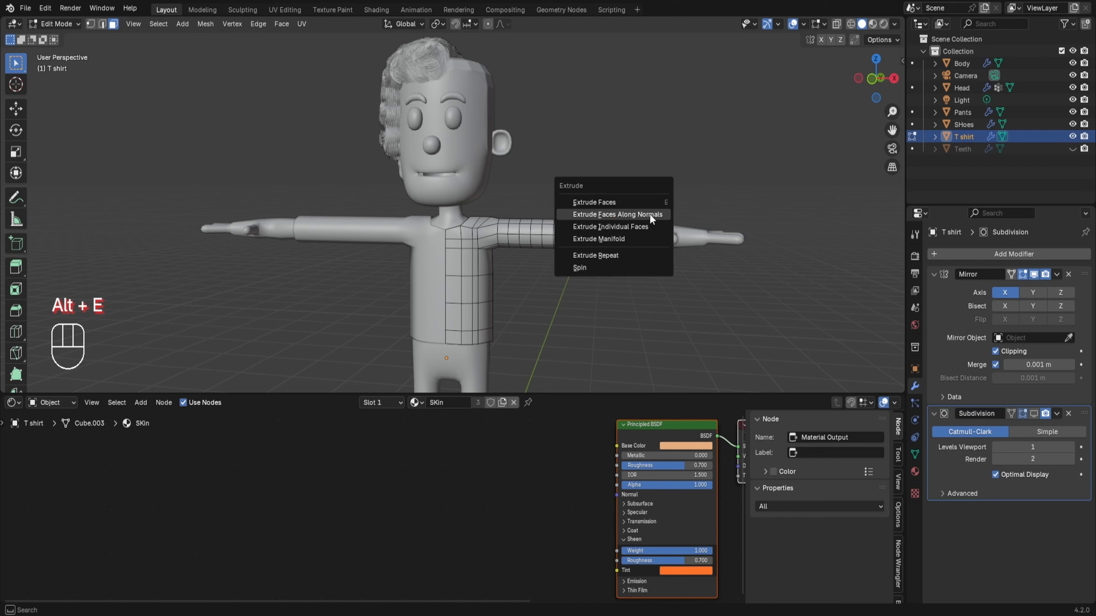
left_click(650, 213)
left_click(651, 213)
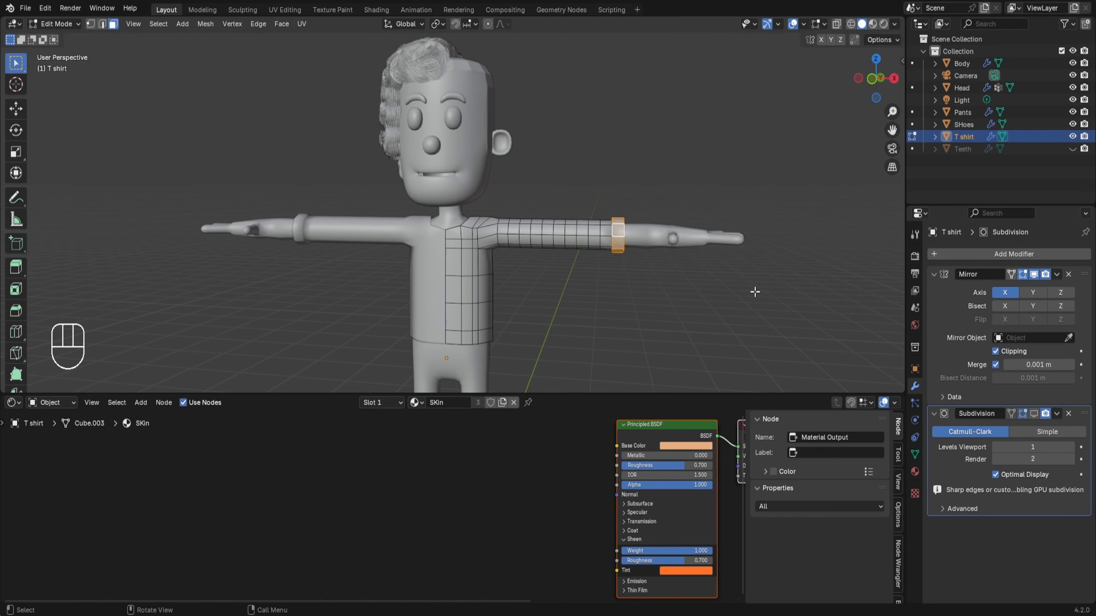
- Return to Object Mode and enable the Subdivision modifier's viewport display on both the T shirt and the Body
key("Tab")
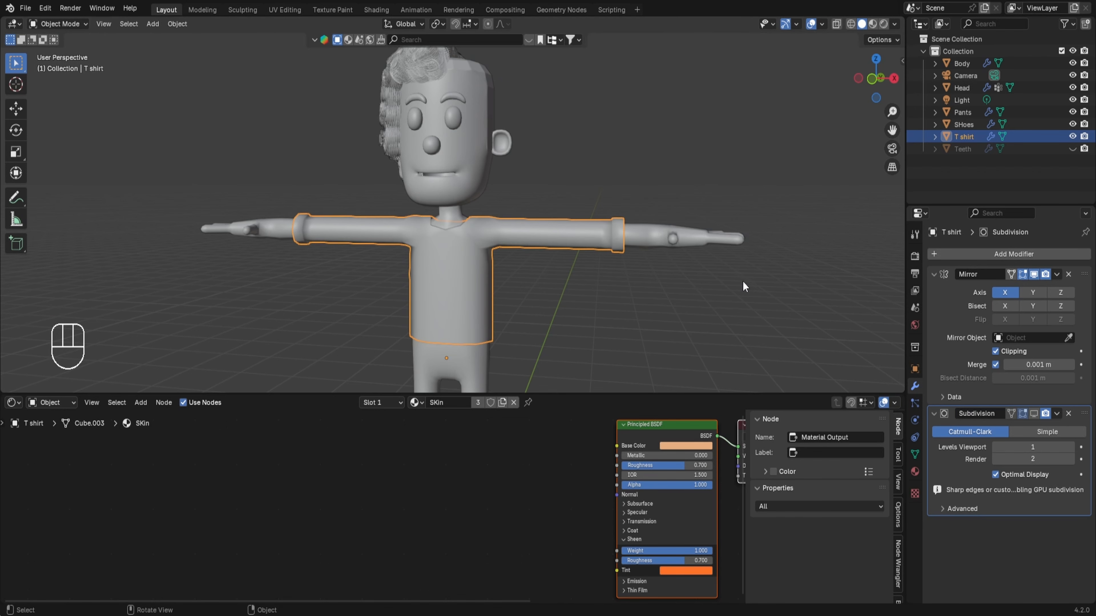
left_click(1033, 413)
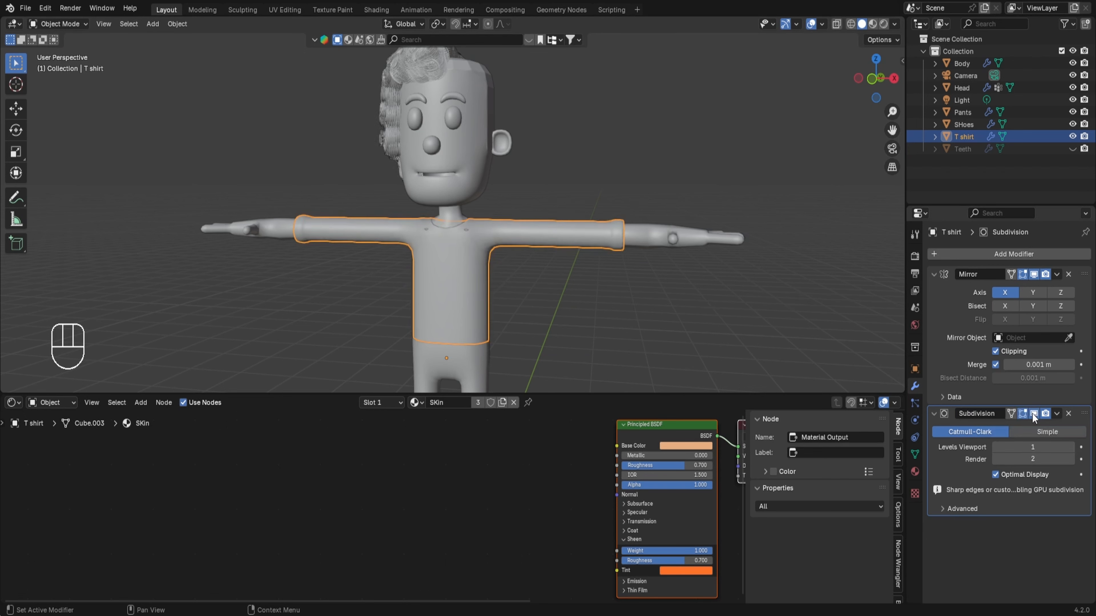
left_click(663, 235)
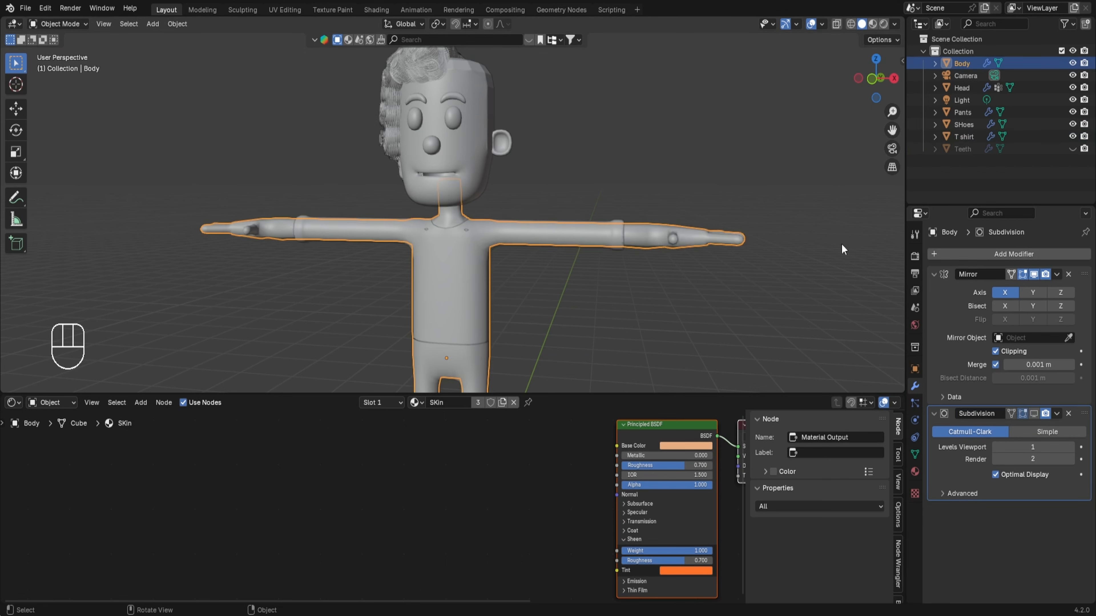
left_click(1034, 414)
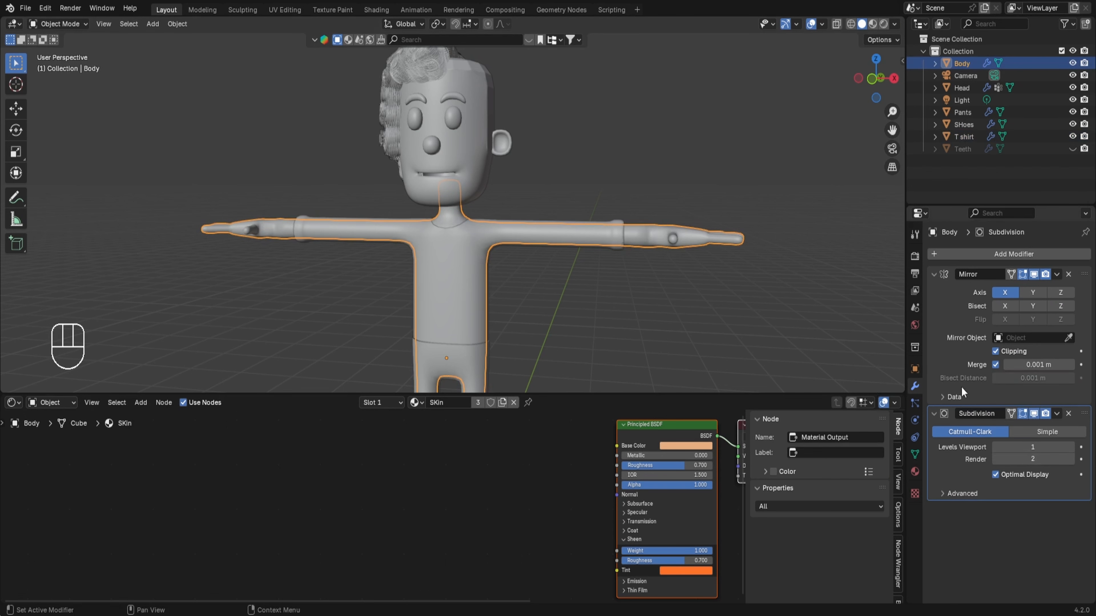
middle_click_drag(537, 213, 583, 249)
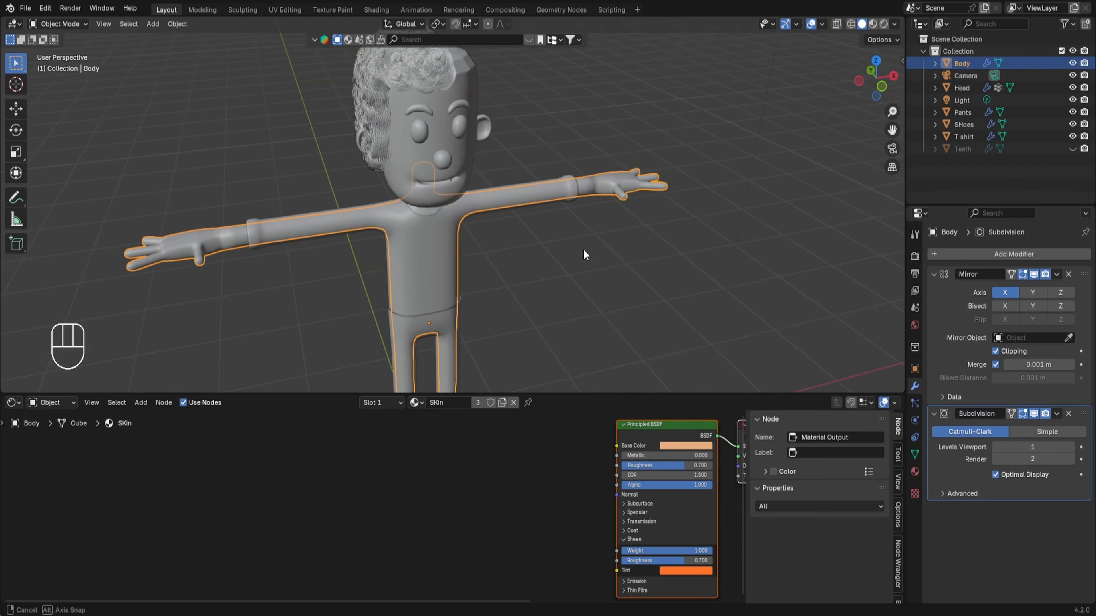
- Add one edge loop around the T shirt's sleeve cuff in Edit Mode, then return to Object Mode
scroll(583, 249, "up", 3)
middle_click_drag(567, 193, 510, 266, "shift")
left_click(508, 249)
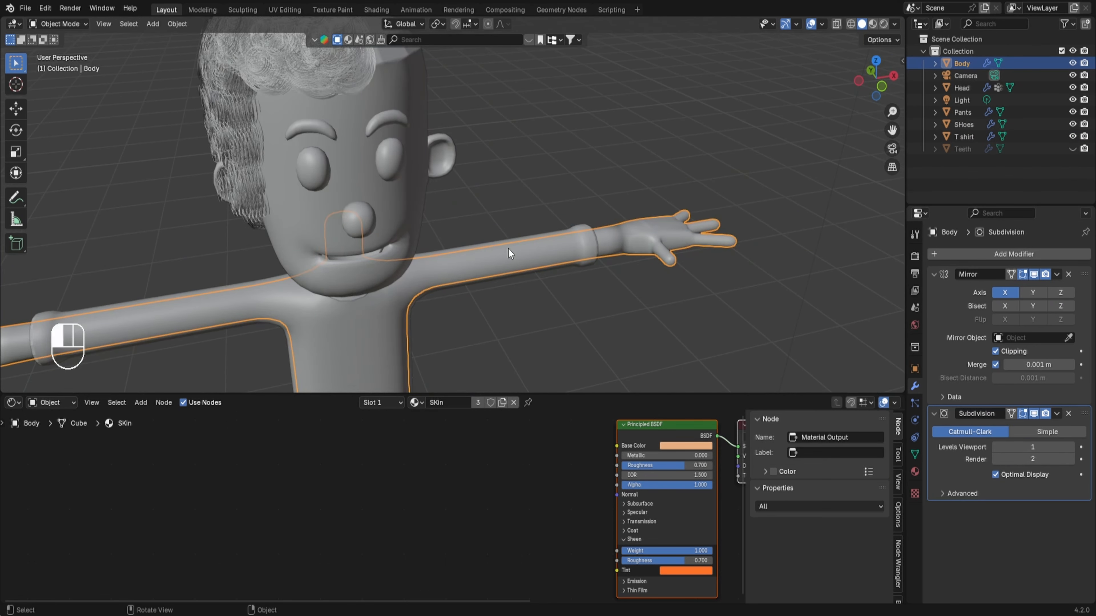
key("Tab")
scroll(557, 222, "up", 3)
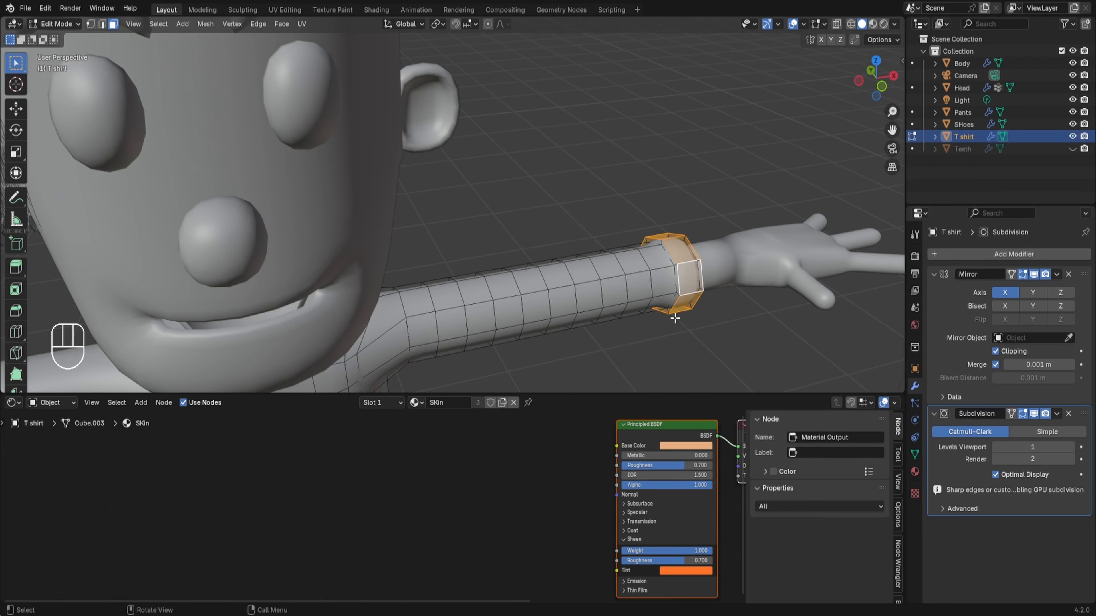
key("ctrl+r")
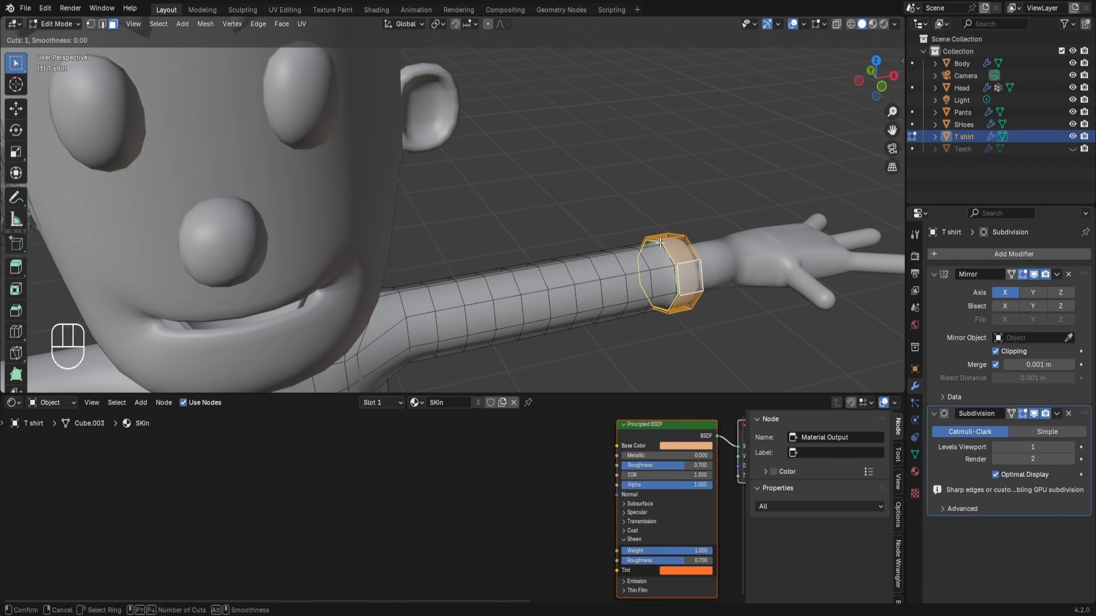
left_click(686, 302)
key("Tab")
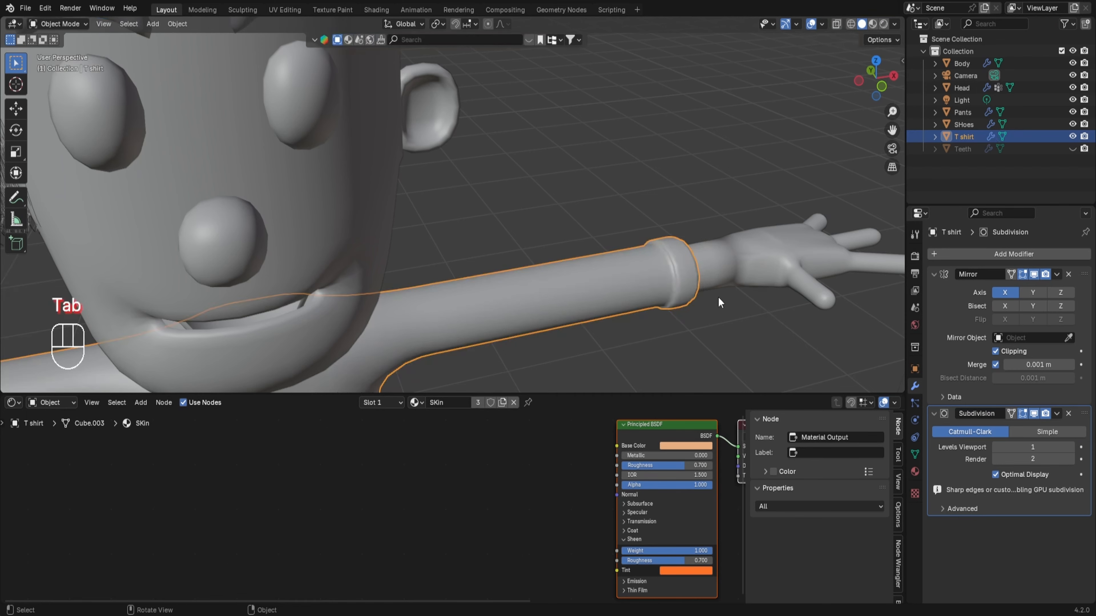
scroll(710, 310, "down", 4)
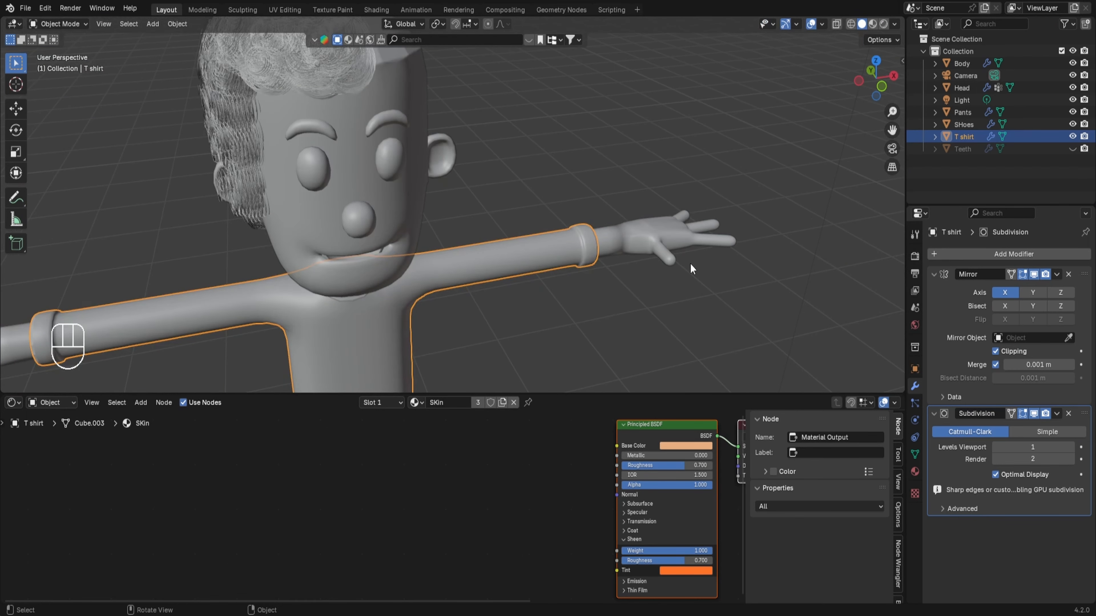
- Switch to Material Preview shading, assign Material.002 to the T shirt and make it a single-user copy
left_click(874, 24)
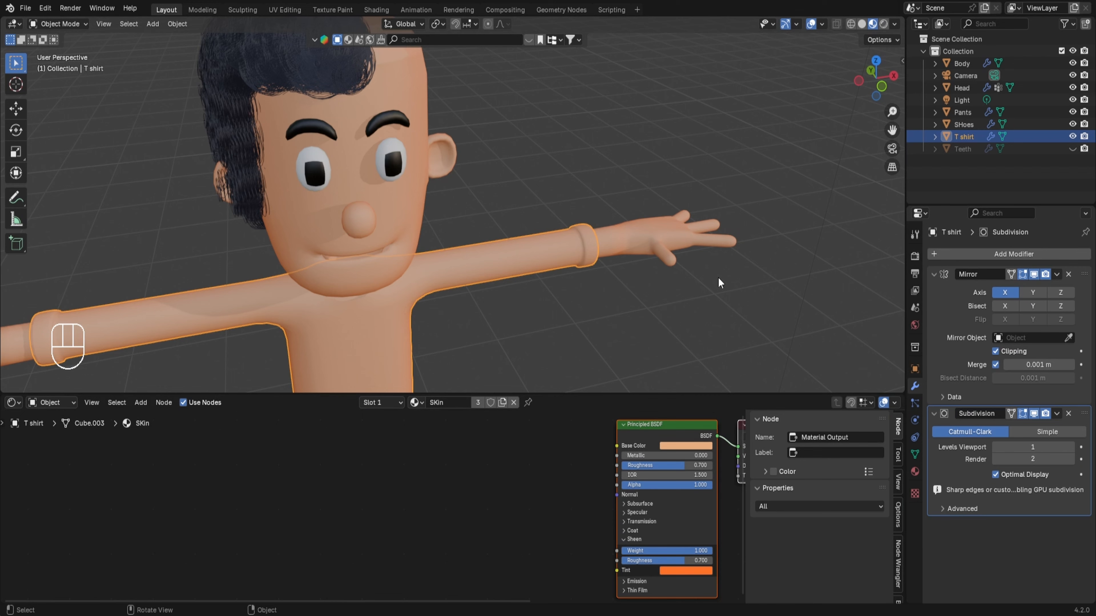
key("KP_1")
scroll(656, 243, "down", 4)
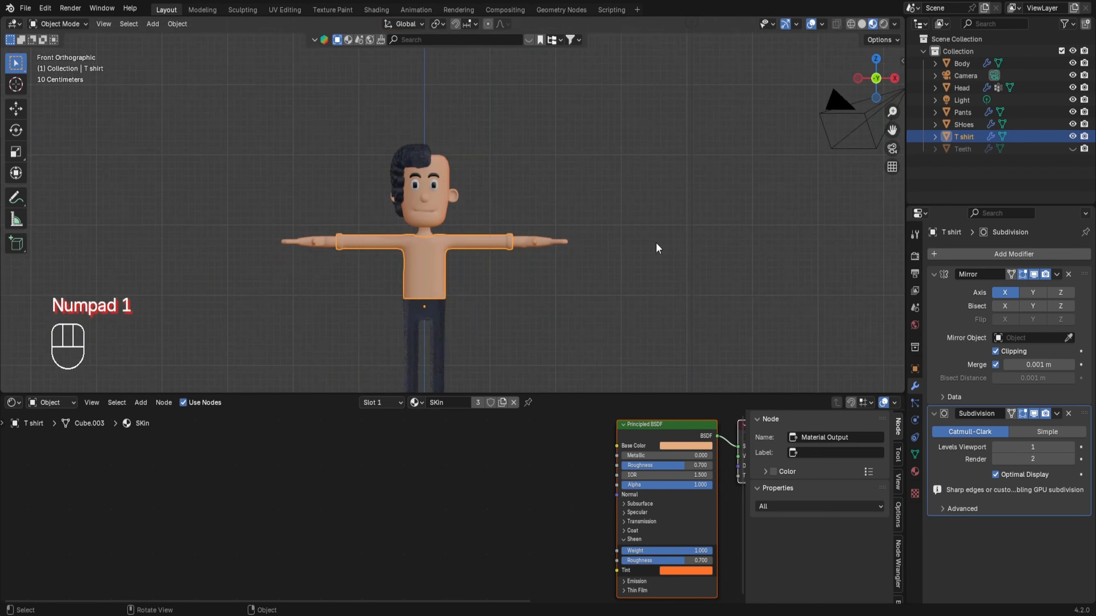
scroll(453, 259, "up", 1)
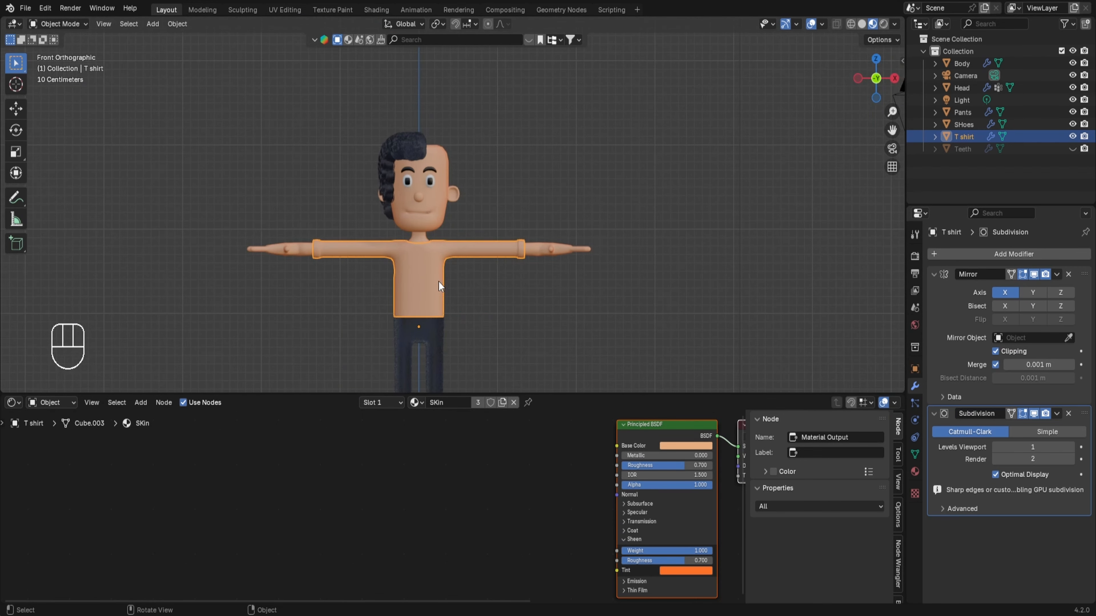
scroll(439, 281, "up", 2)
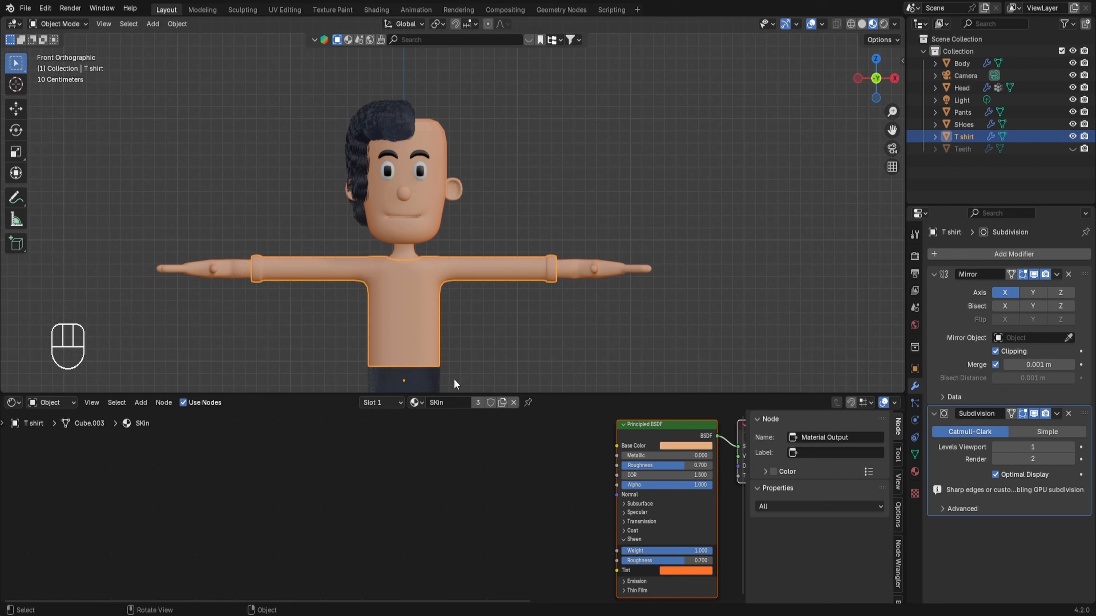
left_click(415, 402)
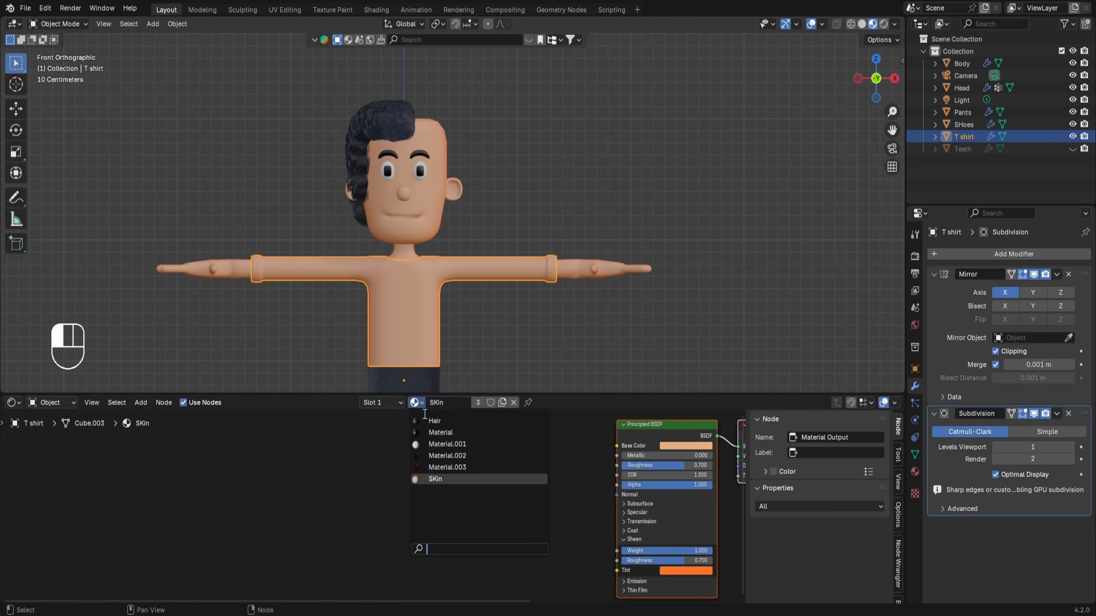
left_click(415, 456)
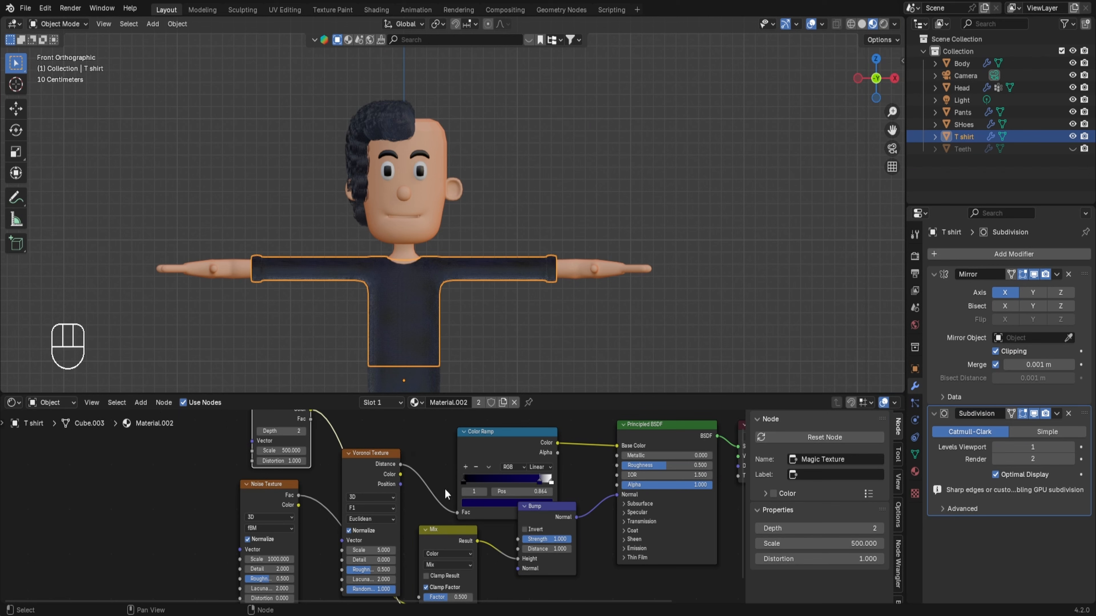
left_click(503, 402)
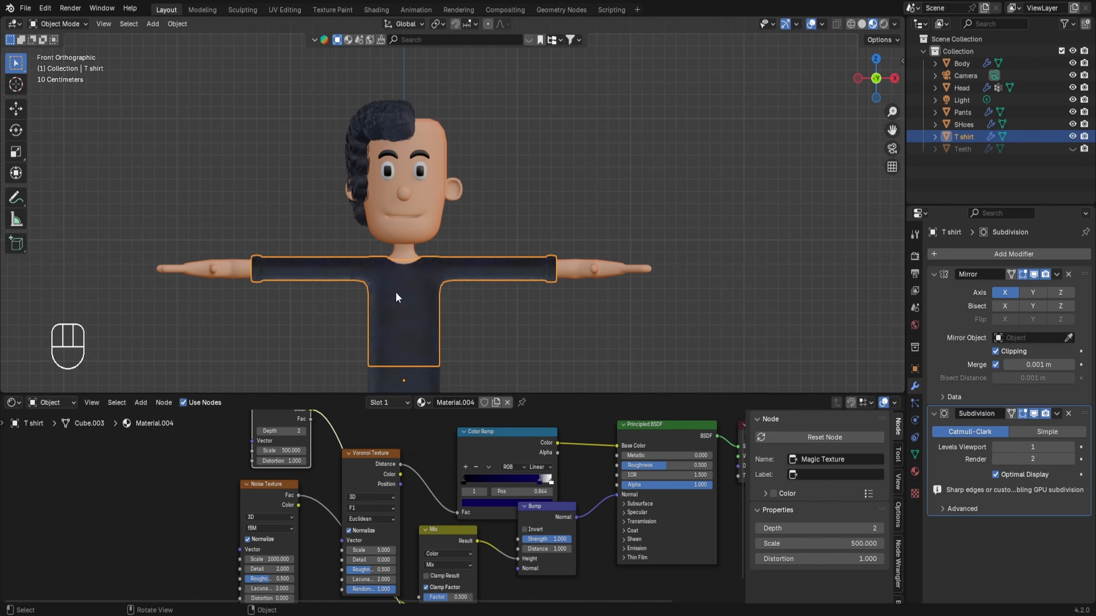
- Set the dark blue Color Ramp stop in the T shirt's material to a bright purple with hue 0.715 and full value
left_click(515, 449)
scroll(518, 456, "up", 1)
scroll(523, 461, "up", 1)
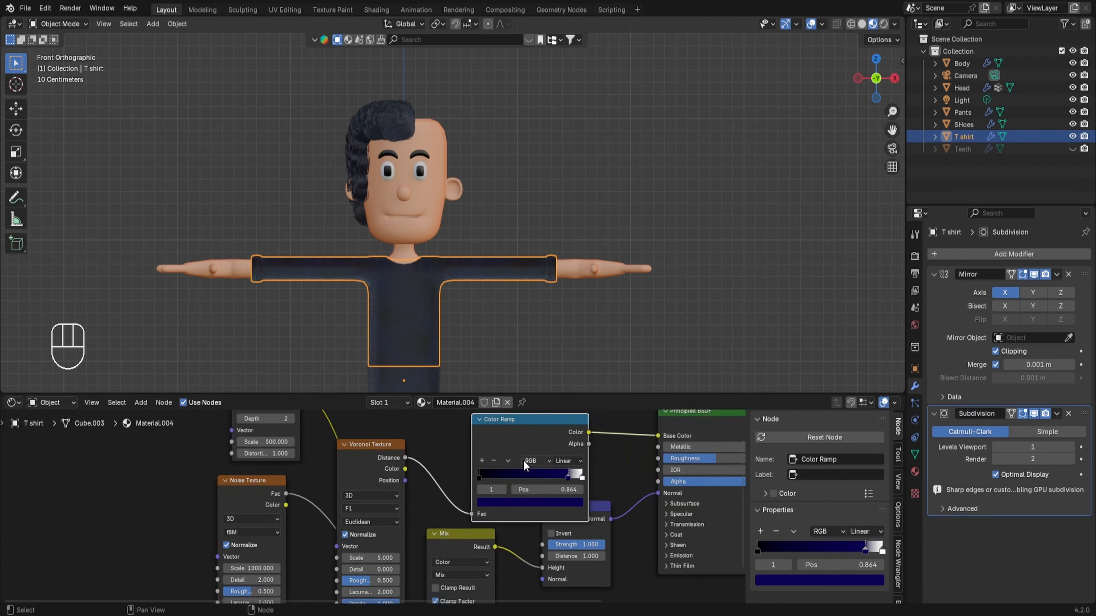
left_click(561, 504)
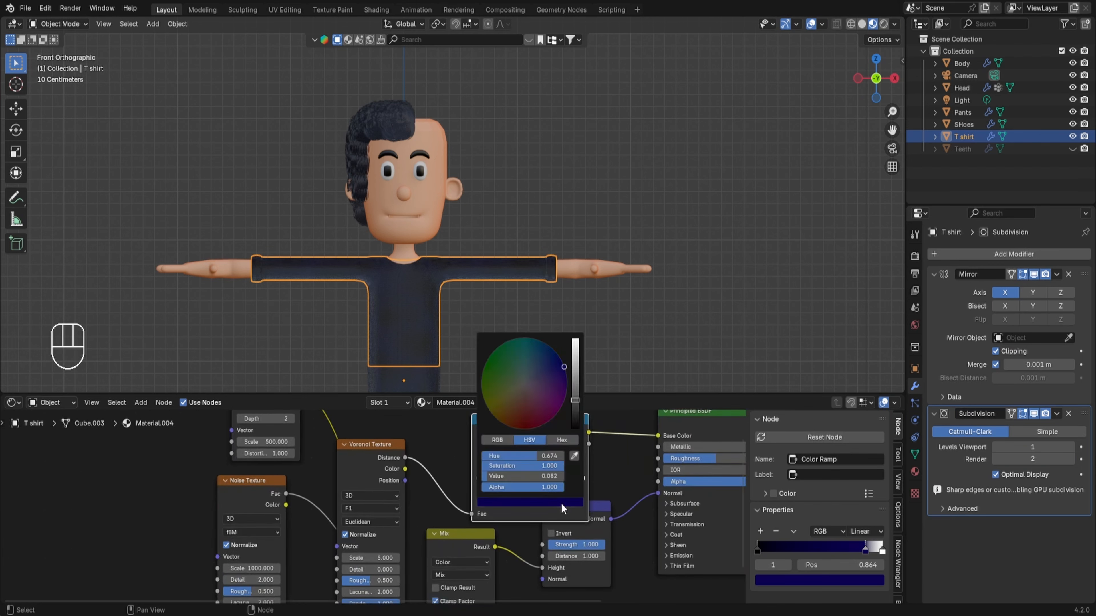
left_click(574, 381)
left_click_drag(557, 389, 575, 352)
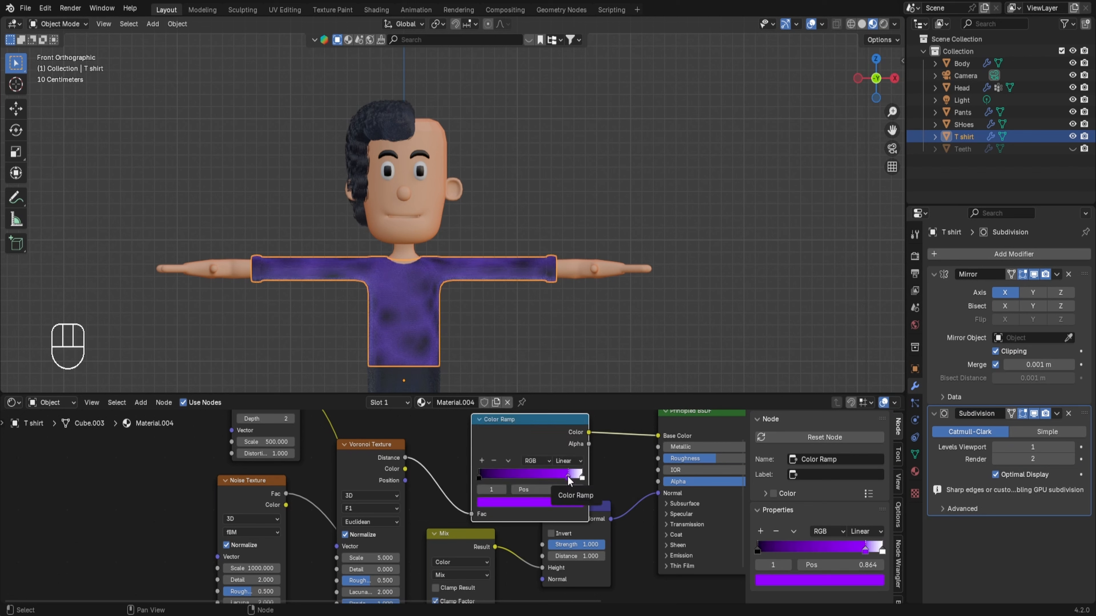
- Move the Color Ramp's black stop inward and its purple stop to 0.677, and lighten the purple for a blotchy shirt pattern
left_click_drag(480, 477, 550, 474)
left_click(535, 503)
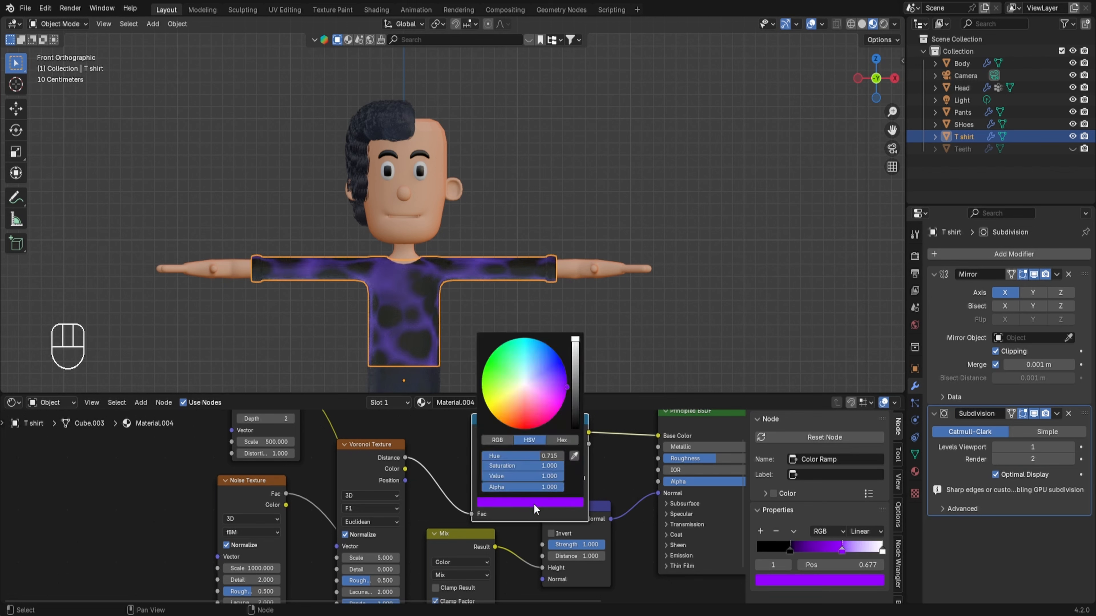
mouse_move(556, 384)
left_mouse_down()
mouse_move(491, 357)
mouse_move(535, 427)
mouse_move(566, 379)
mouse_move(550, 403)
left_mouse_up()
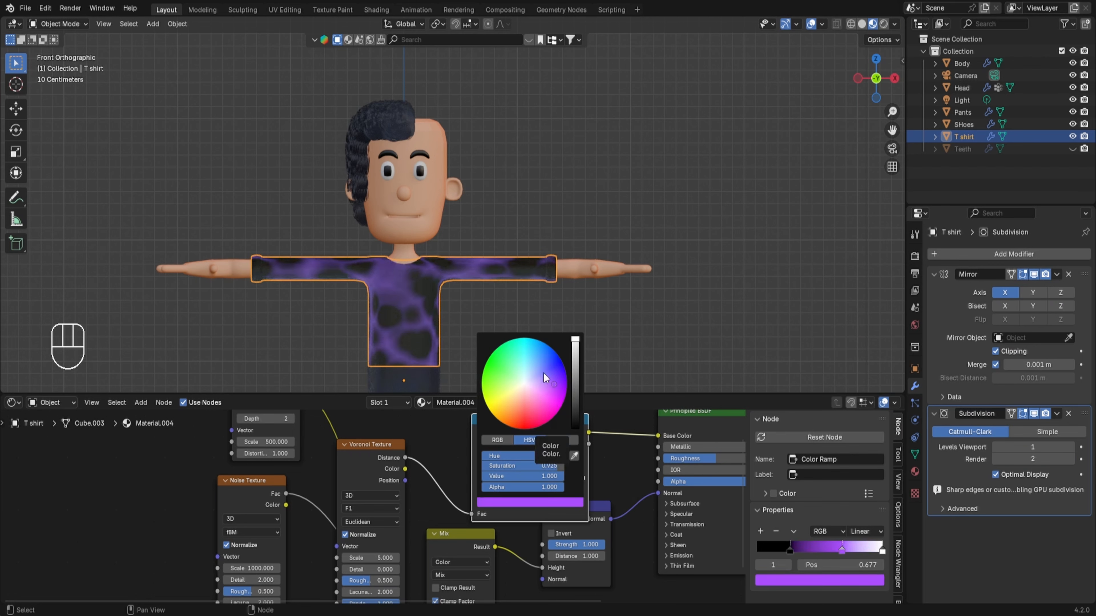
scroll(698, 169, "down", 1)
scroll(690, 164, "down", 2)
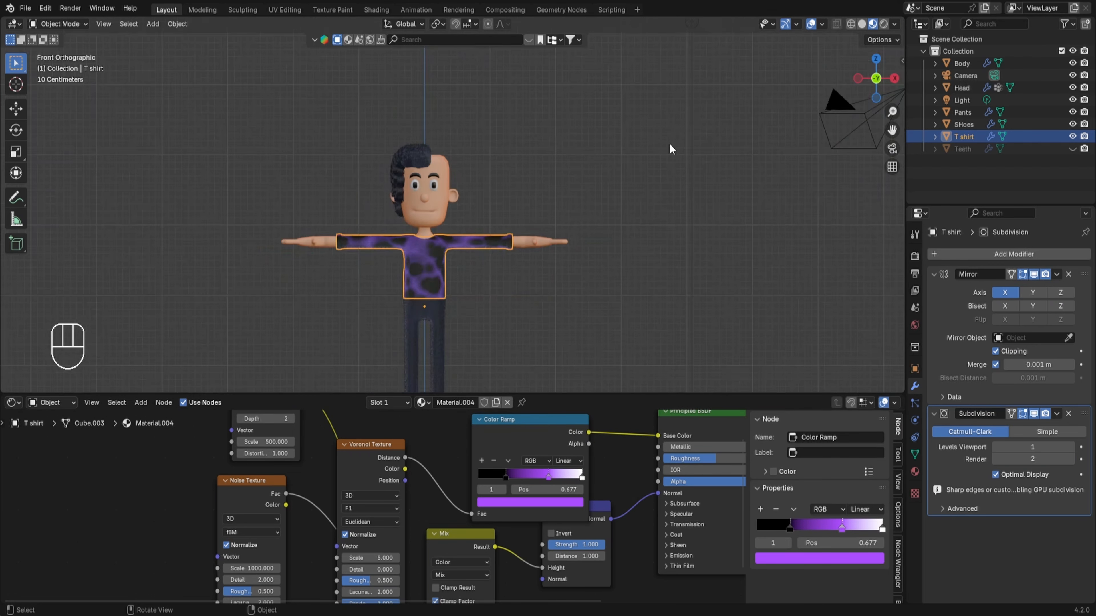
- Apply the Mirror modifier on the Head so the hair covers both sides, and deselect it
left_click(444, 166)
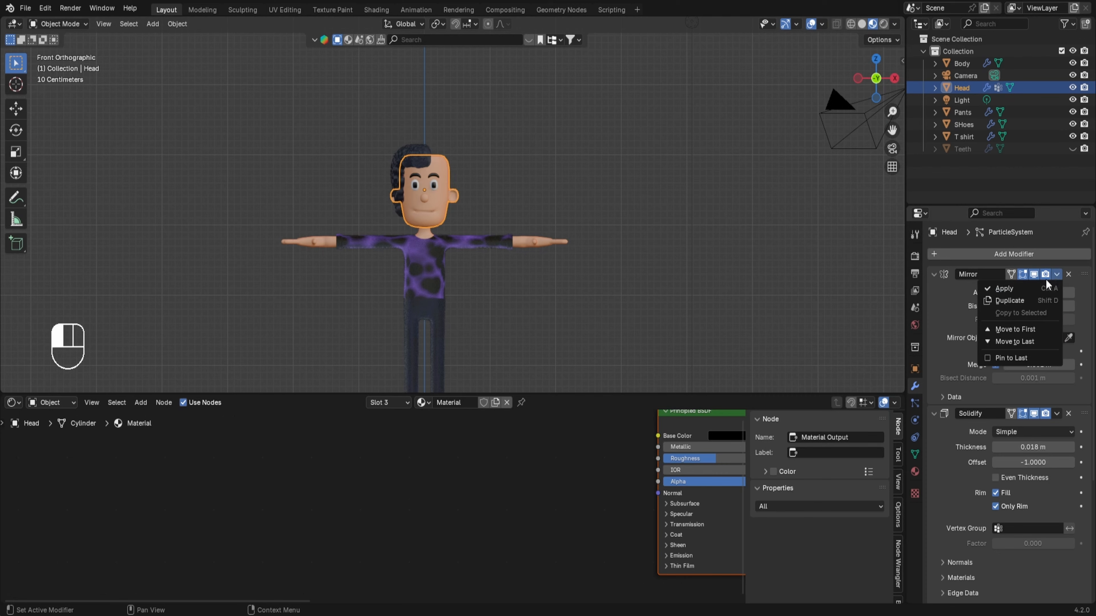
left_click(1017, 289)
middle_click_drag(420, 238, 446, 266)
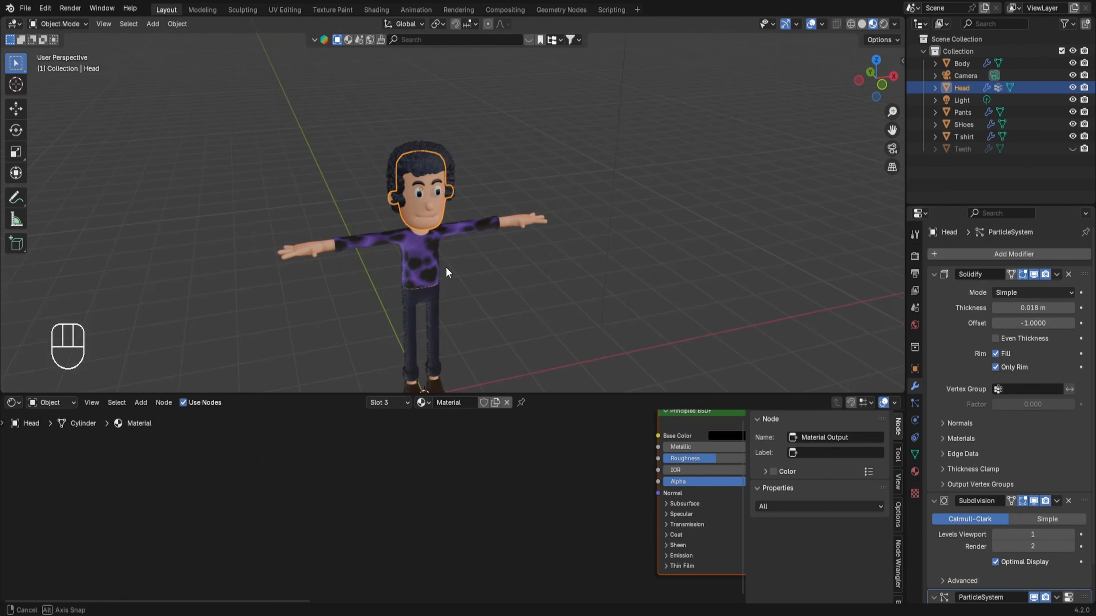
left_click(547, 304)
- Enlarge the 3D viewport over the shader editor and unhide the Teeth object
left_click_drag(588, 394, 589, 561)
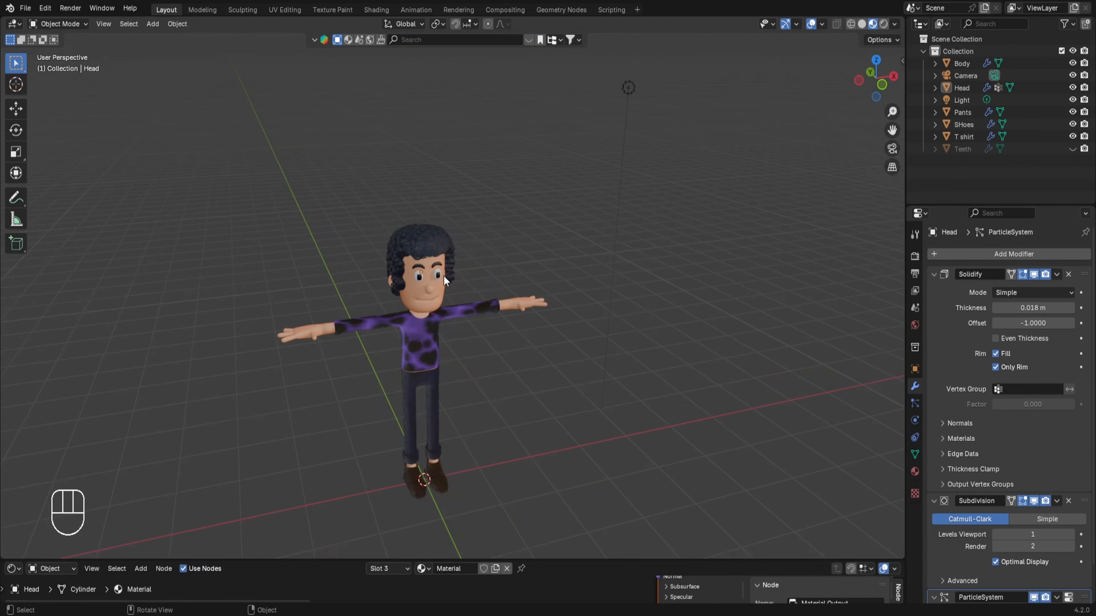
scroll(442, 279, "up", 4)
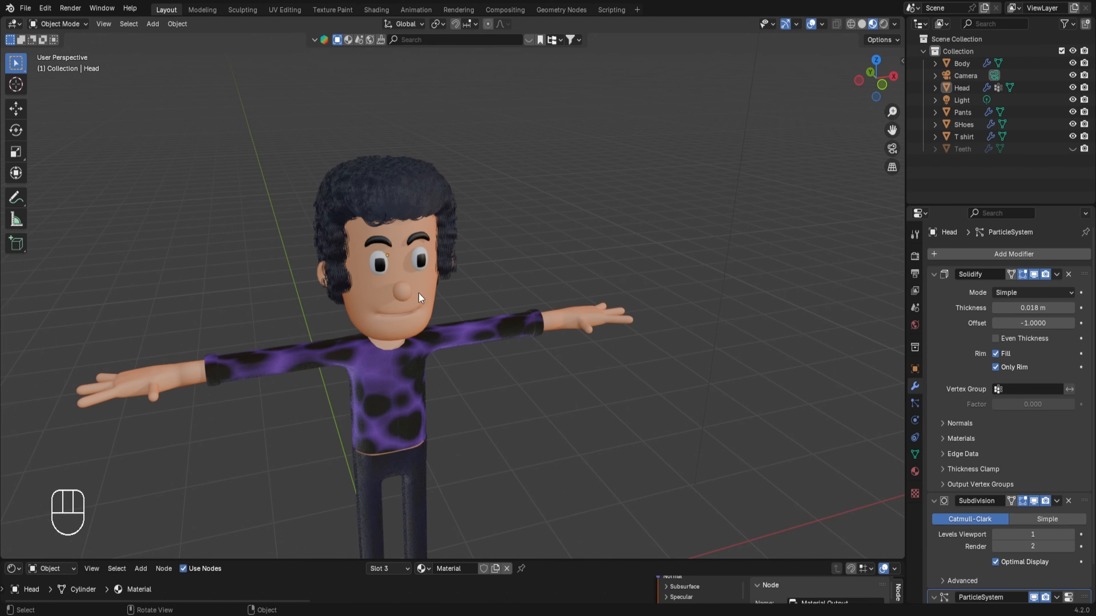
left_click(1071, 148)
- Examine the finished character's T shirt, pants, shoes and face from a three-quarter view
middle_click_drag(420, 408, 492, 348)
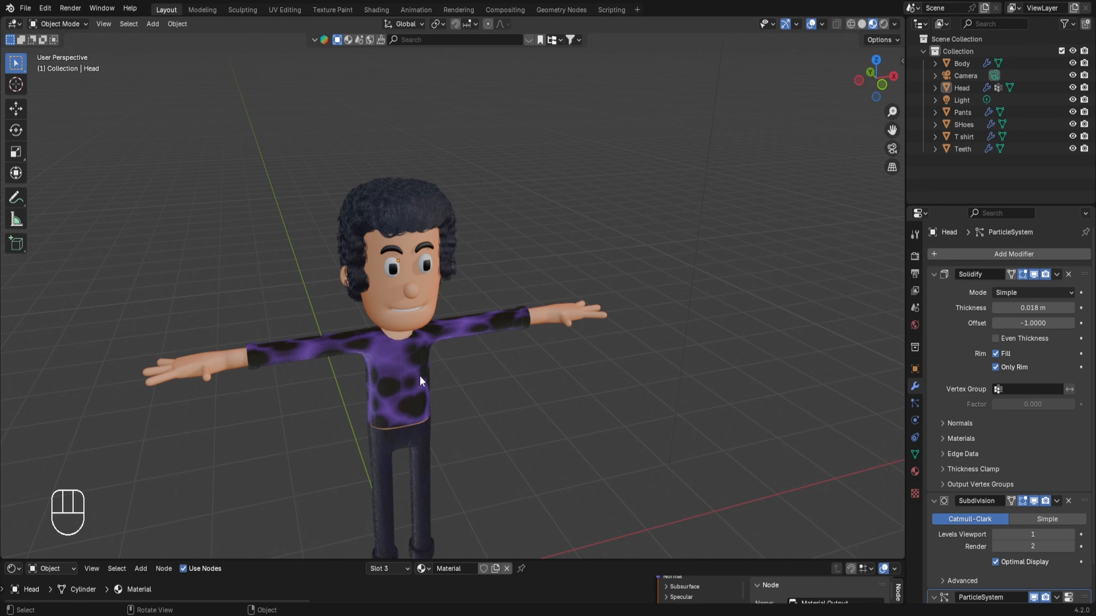
scroll(440, 382, "down", 3)
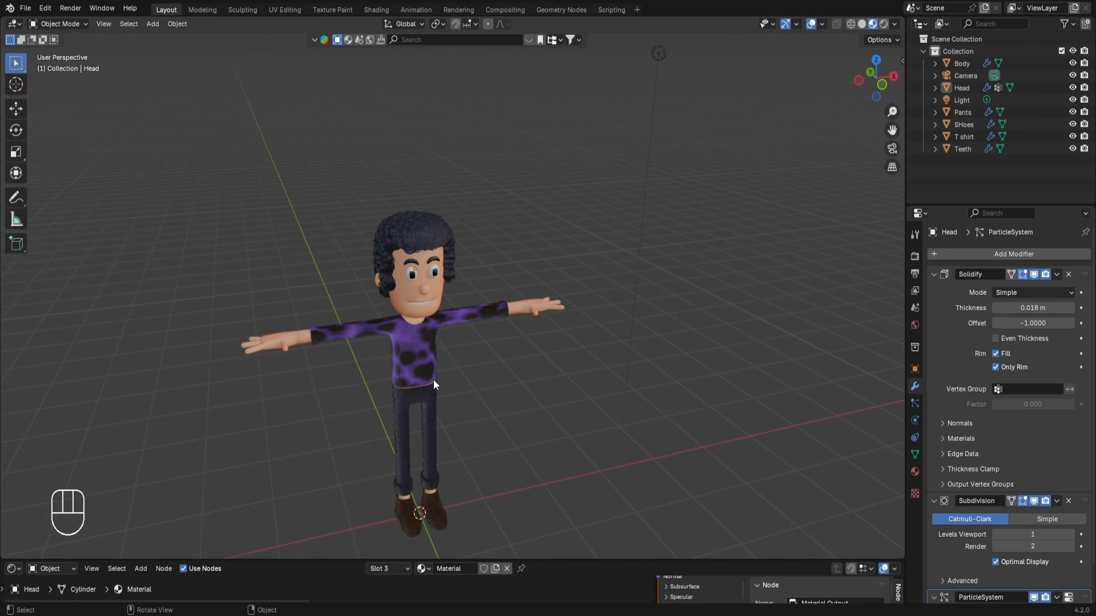
left_click(427, 345)
left_click(427, 396)
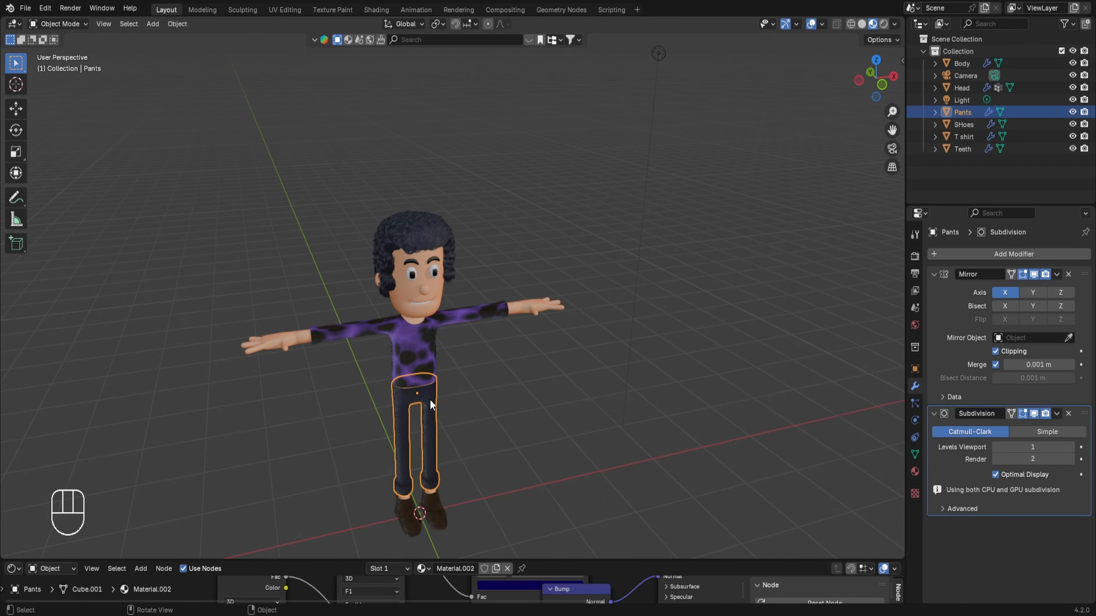
left_click(438, 515)
scroll(444, 447, "up", 5)
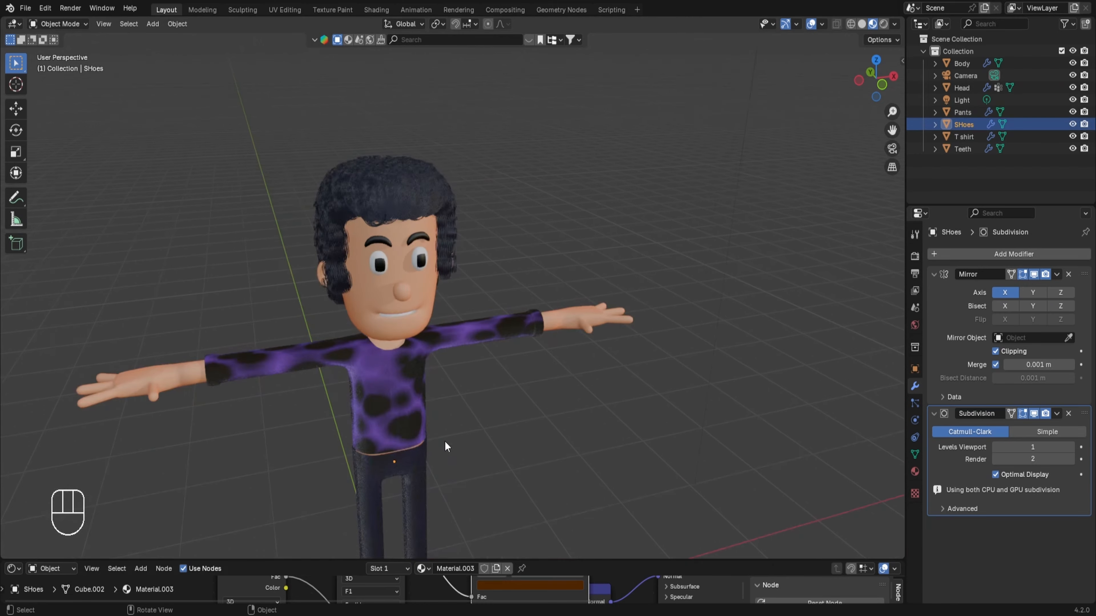
middle_click_drag(447, 442, 489, 336, "shift")
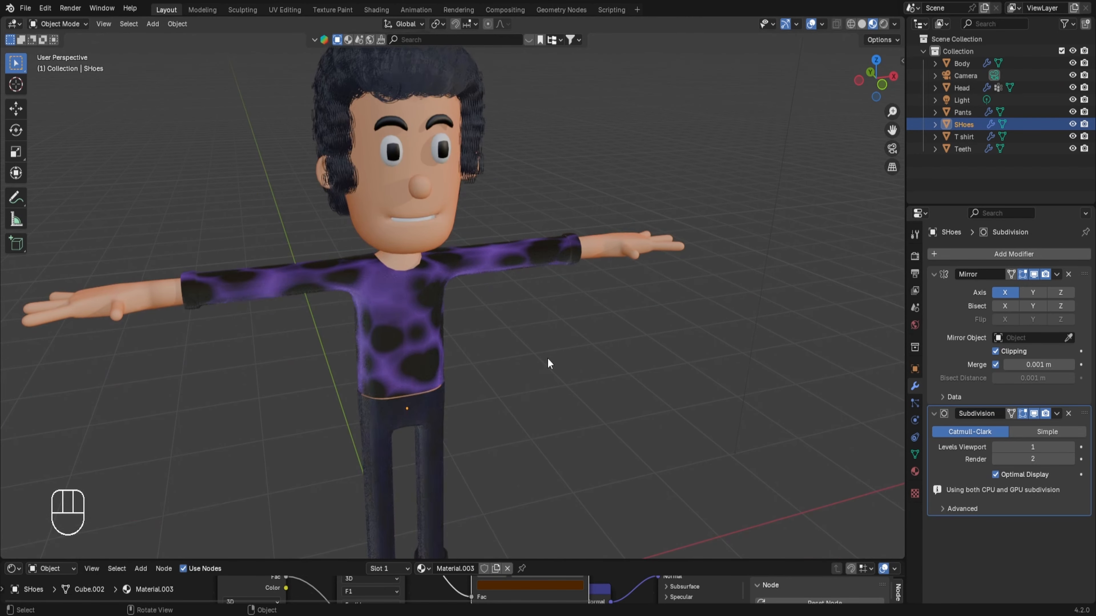